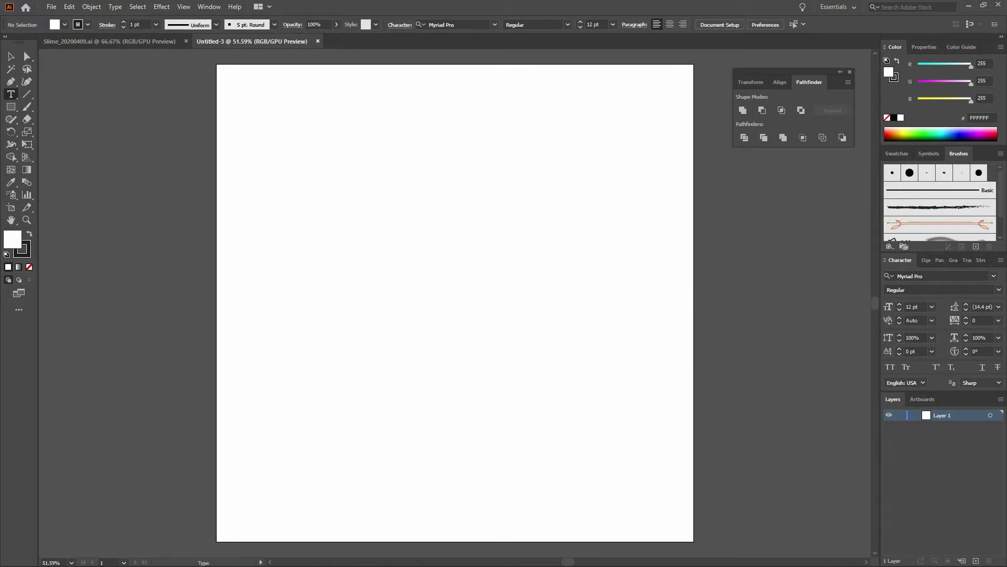
# Check that the Essentials workspace is selected and that Smart Guides are turned on.
pyautogui.click(855, 7)
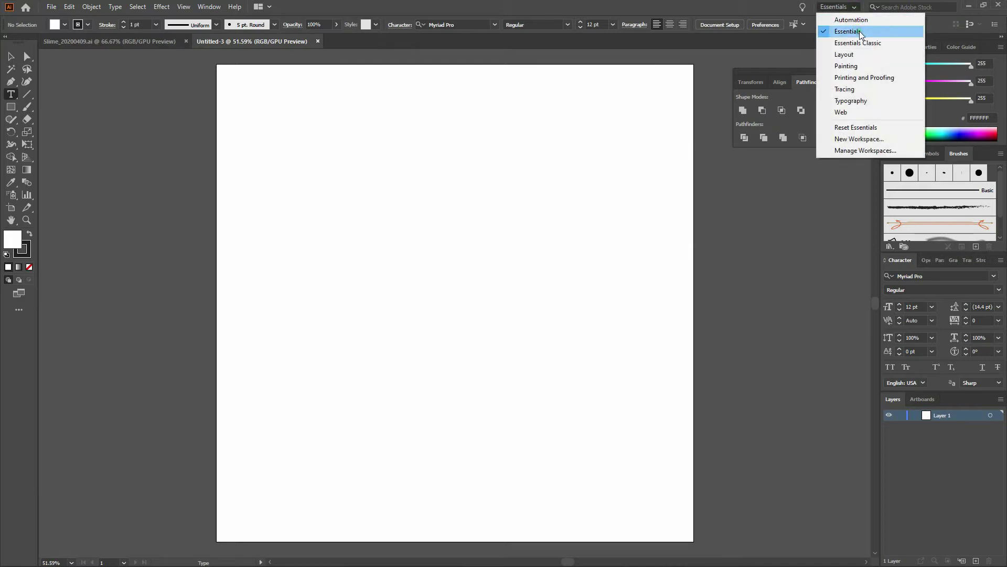
pyautogui.click(861, 32)
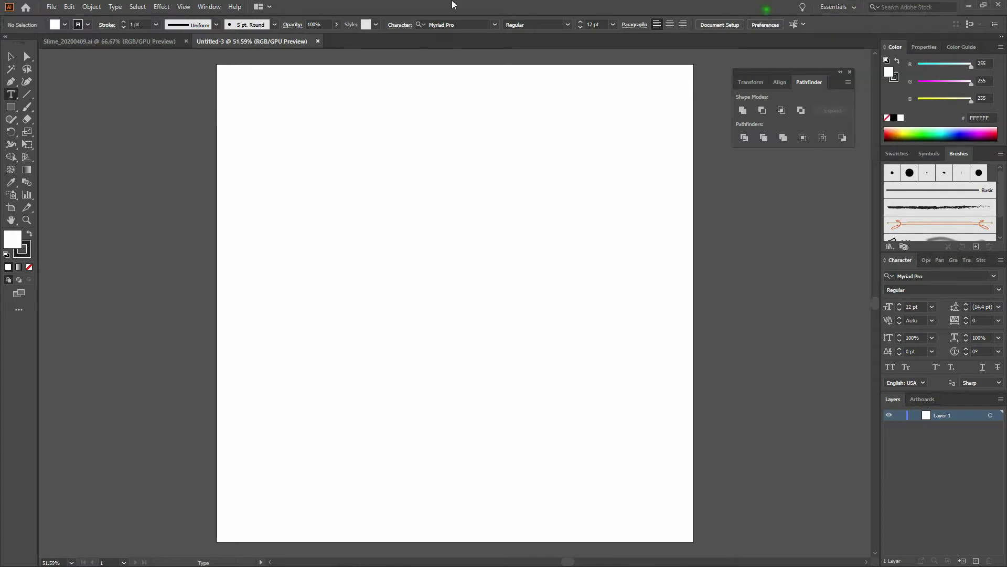
pyautogui.click(184, 7)
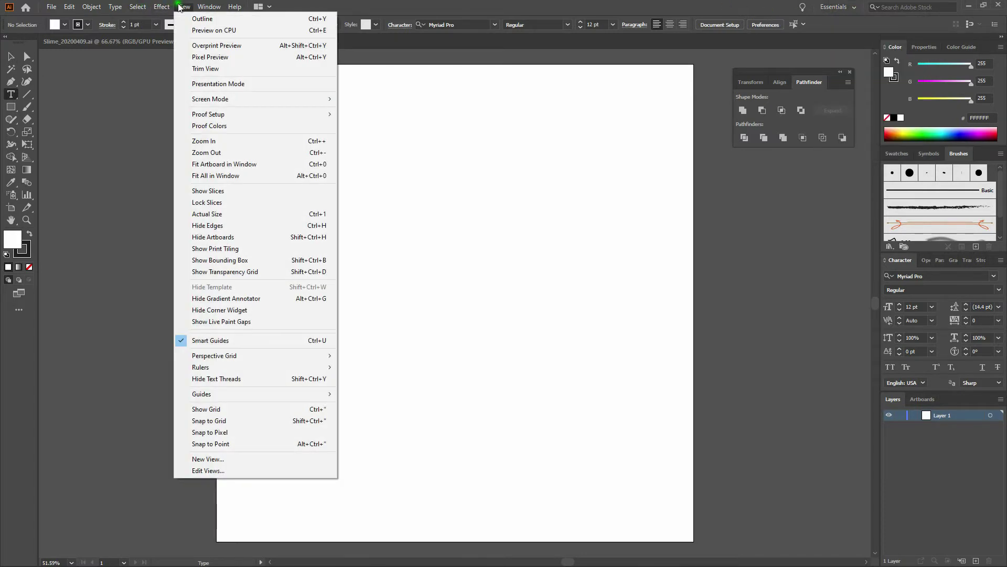
pyautogui.click(246, 340)
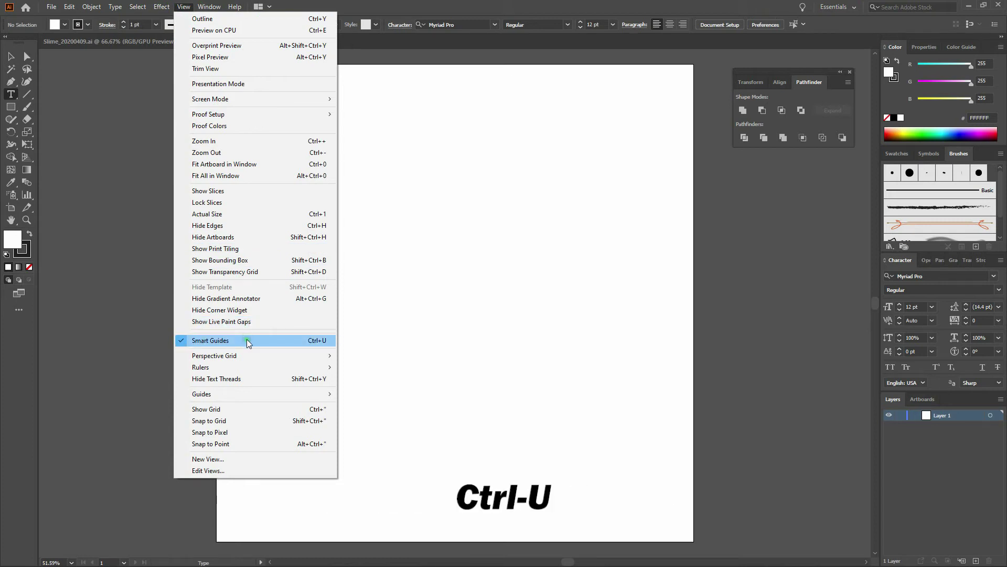
pyautogui.click(480, 6)
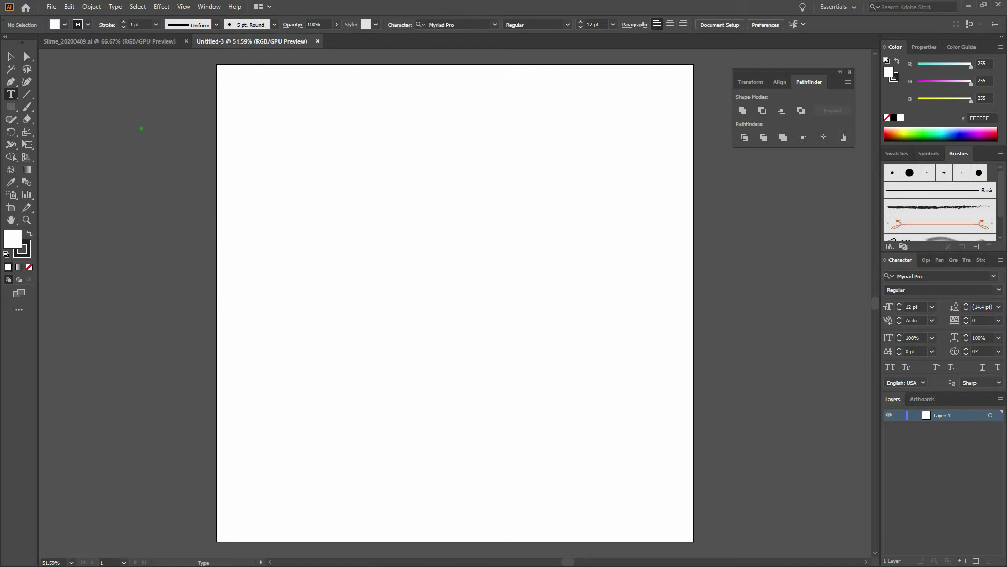
# Draw a 1000 × 1000 pt rectangle covering the whole artboard and give it a black (#000000) fill with no stroke.
pyautogui.press('m')
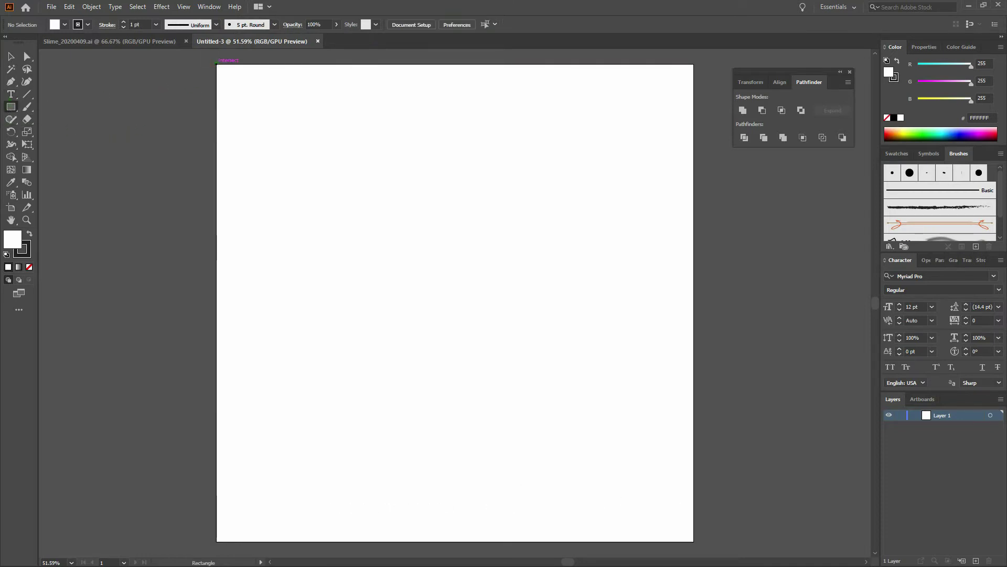
pyautogui.moveTo(216, 65); pyautogui.dragTo(694, 544)
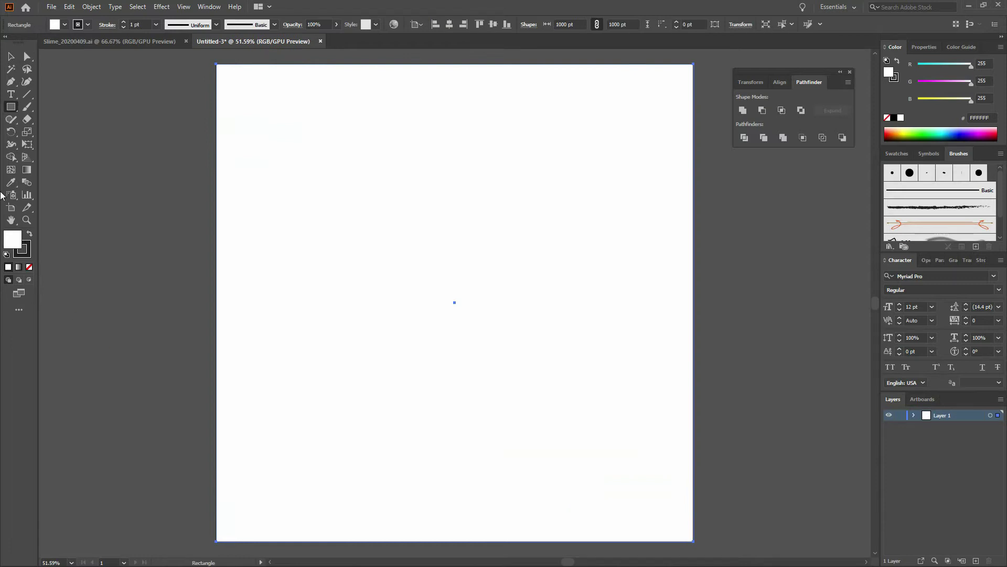
pyautogui.doubleClick(14, 240)
pyautogui.click(608, 265)
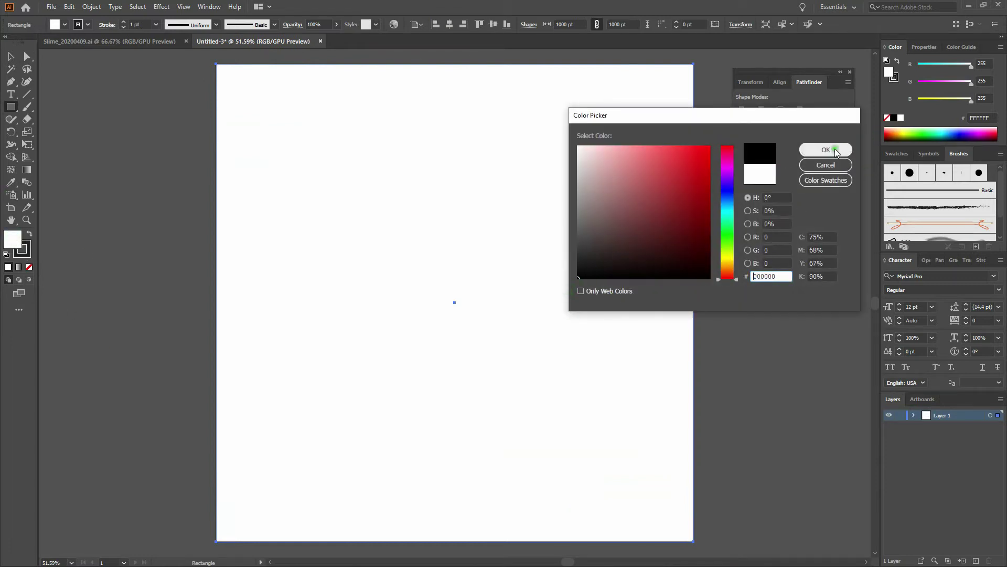
pyautogui.click(826, 150)
pyautogui.click(25, 251)
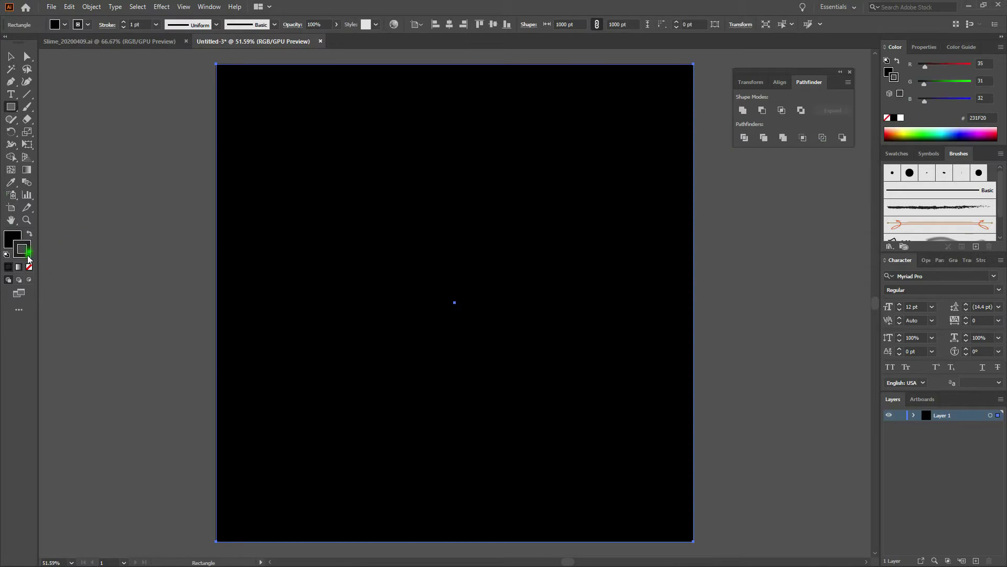
pyautogui.click(29, 268)
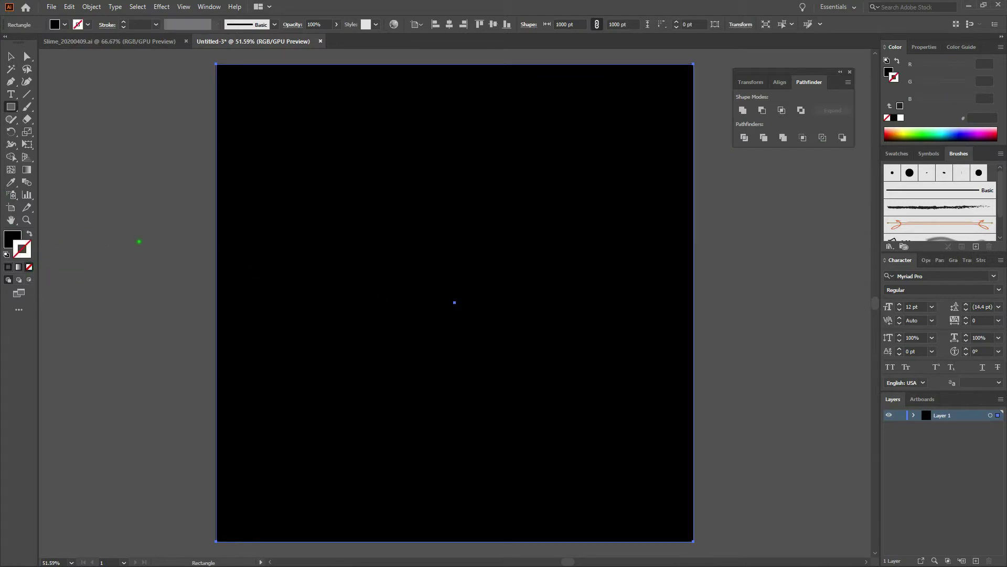
# Lock the black background rectangle so it cannot be selected.
pyautogui.click(91, 6)
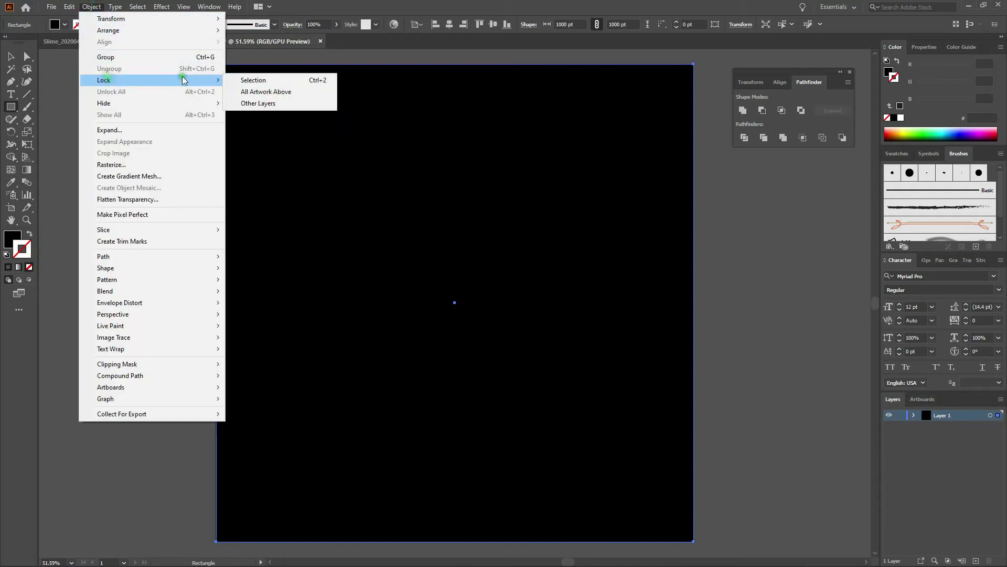
pyautogui.click(246, 80)
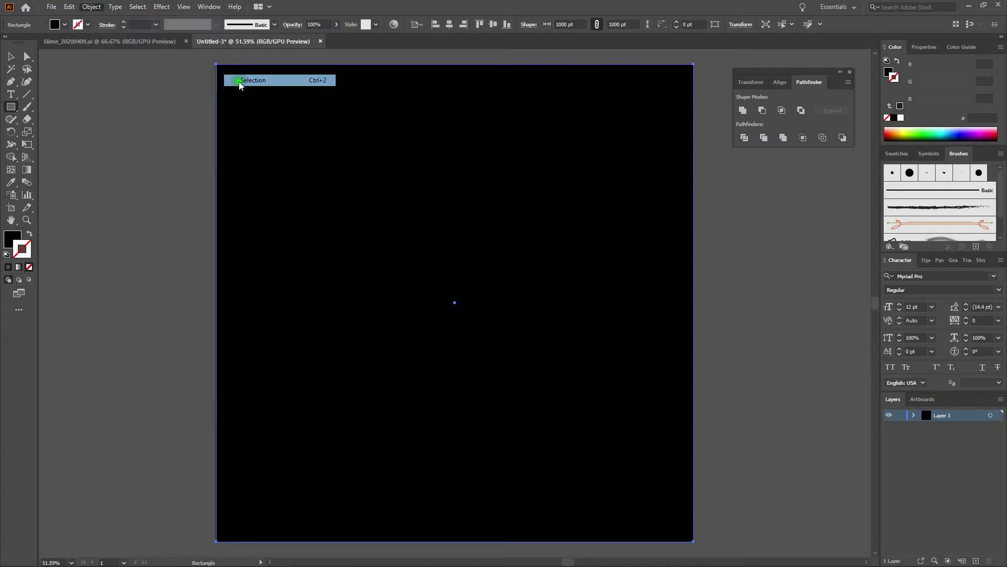
pyautogui.press('v')
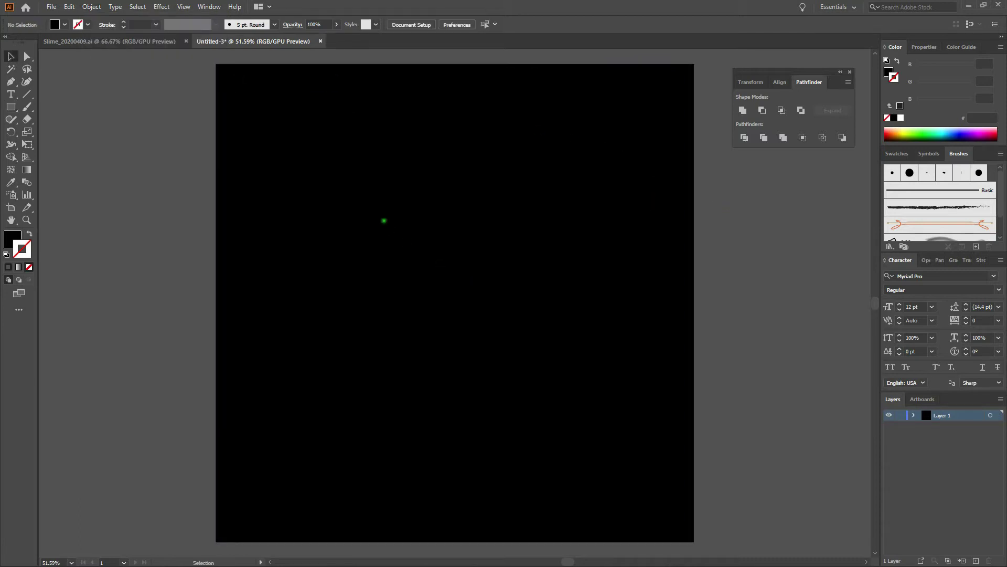
# Add the text "Slime" in the upper part of the artboard with a white fill and no stroke.
pyautogui.press('t')
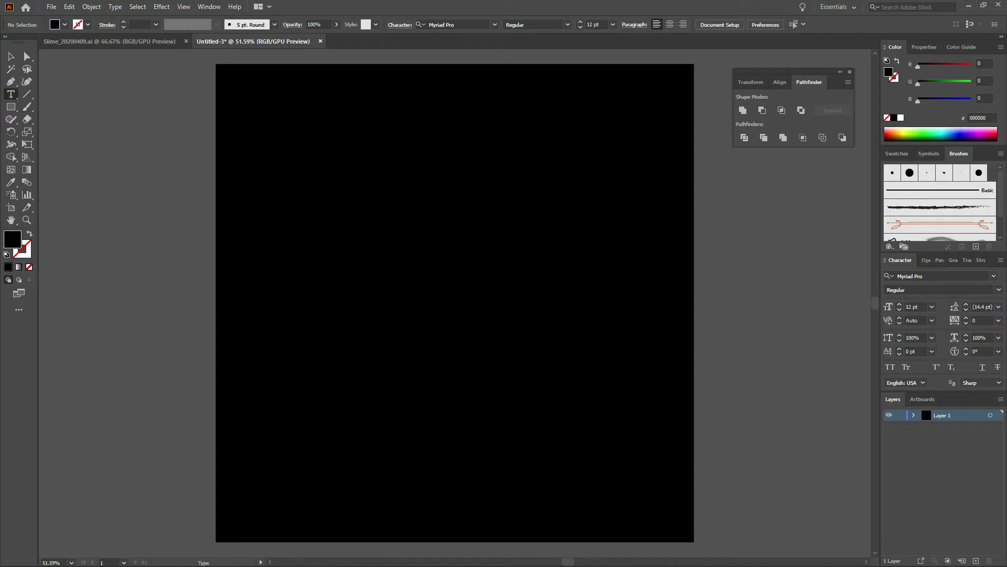
pyautogui.click(371, 223)
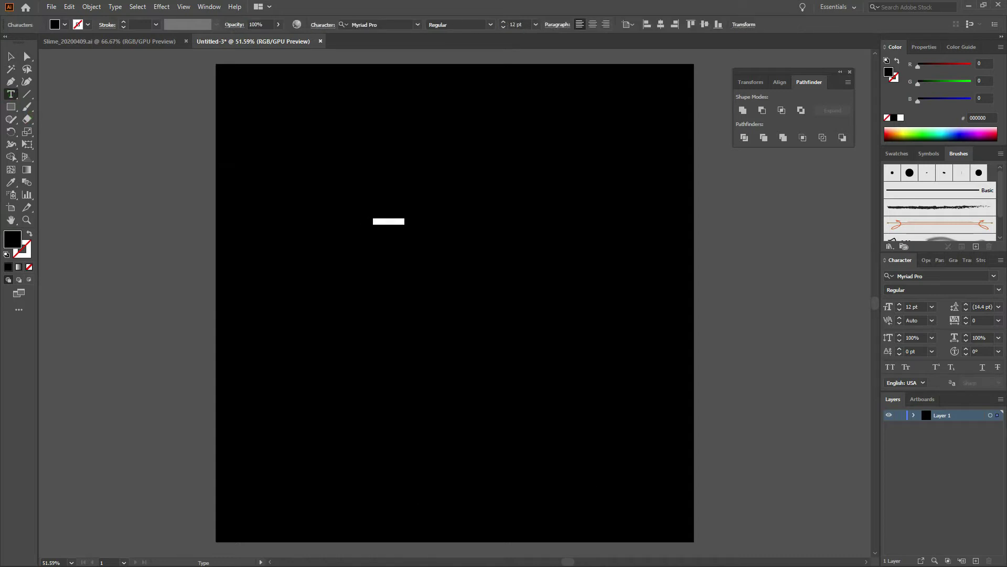
pyautogui.press('BackSpace')
pyautogui.hotkey('ctrl', 'a')
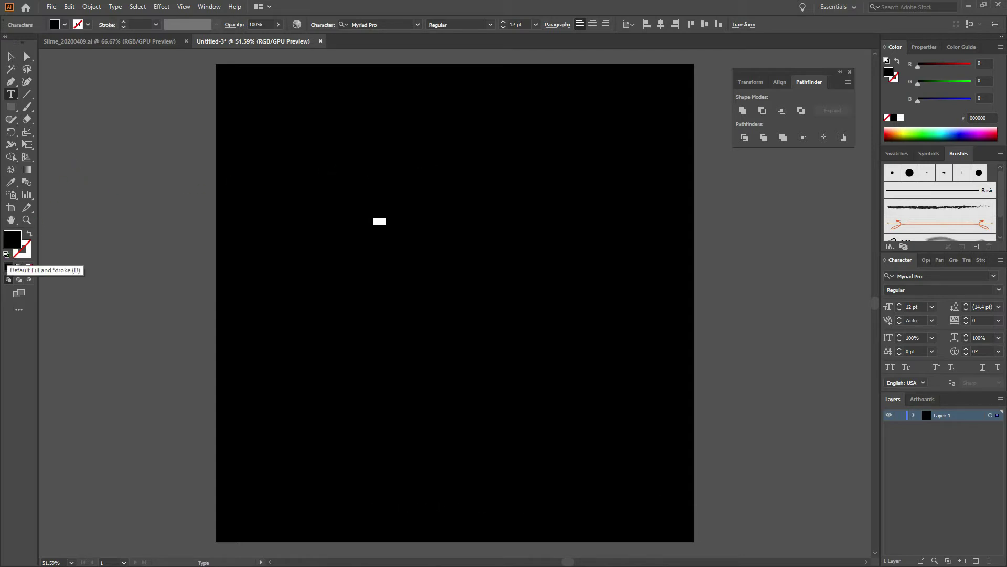
pyautogui.click(6, 255)
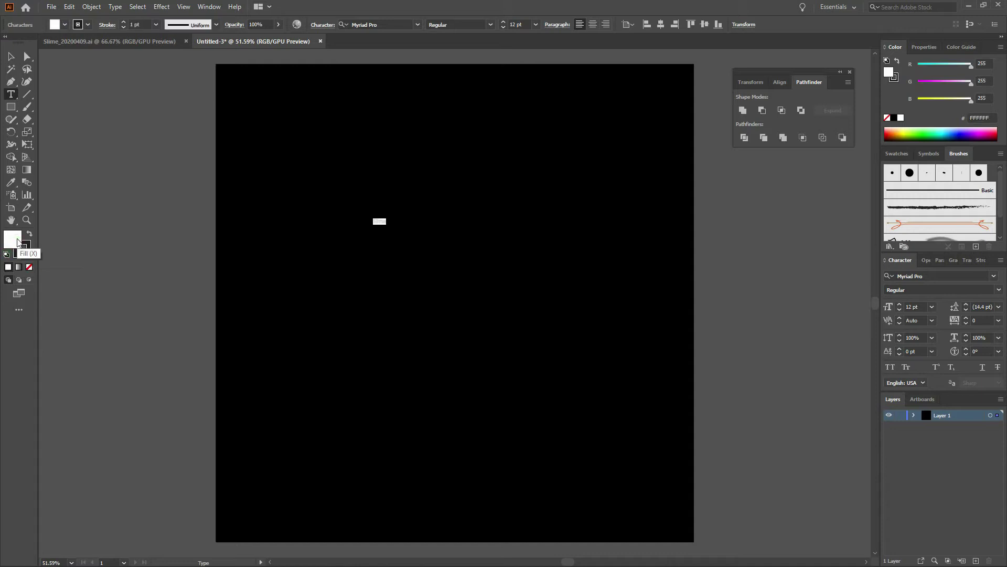
pyautogui.click(29, 267)
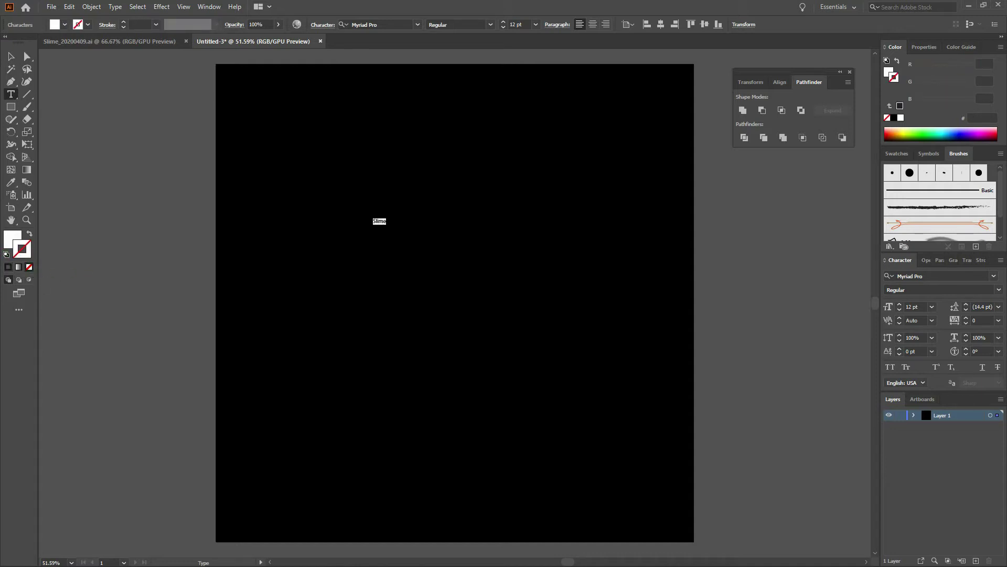
# Enlarge the "Slime" text to a font size of 250 pt.
pyautogui.hotkey('ctrl', 'shift', '.')
pyautogui.hotkey('ctrl', 'shift', '.')
pyautogui.hotkey('ctrl', 'shift', '.')
pyautogui.hotkey('ctrl', 'shift', '.')
pyautogui.hotkey('ctrl', 'shift', '.')
pyautogui.hotkey('ctrl', 'shift', '.')
pyautogui.hotkey('ctrl', 'shift', '.')
pyautogui.hotkey('ctrl', 'shift', '.')
pyautogui.hotkey('ctrl', 'shift', '.')
pyautogui.hotkey('ctrl', 'shift', '.')
pyautogui.hotkey('ctrl', 'shift', '.')
pyautogui.hotkey('ctrl', 'shift', '.')
pyautogui.hotkey('ctrl', 'shift', '.')
pyautogui.hotkey('ctrl', 'shift', '.')
pyautogui.hotkey('ctrl', 'shift', '.')
pyautogui.hotkey('ctrl', 'shift', '.')
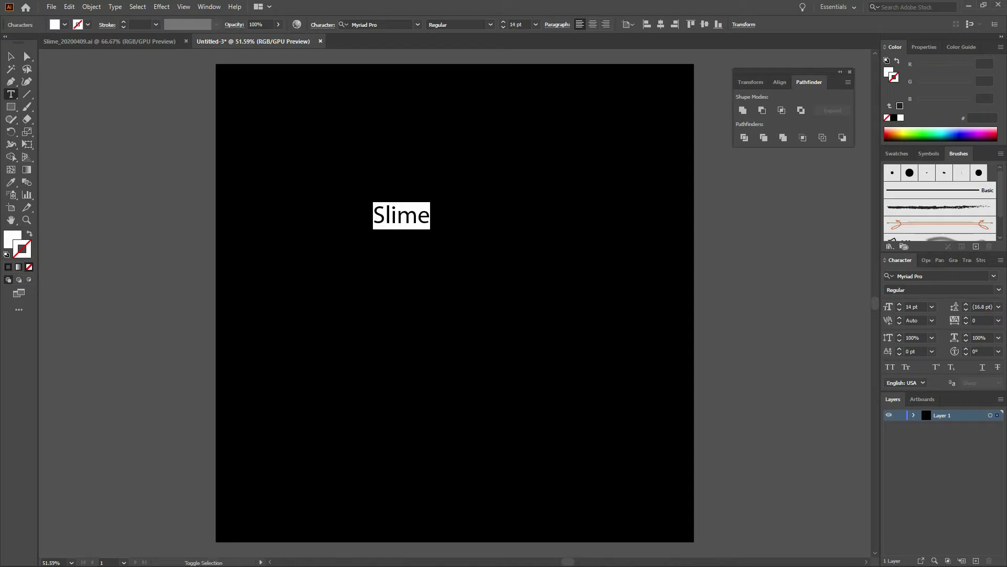
pyautogui.hotkey('ctrl', 'shift', '.')
pyautogui.hotkey('ctrl', 'shift', '.')
pyautogui.hotkey('ctrl', 'shift', '.')
pyautogui.hotkey('ctrl', 'shift', '.')
pyautogui.hotkey('ctrl', 'shift', '.')
pyautogui.hotkey('ctrl', 'shift', '.')
pyautogui.hotkey('ctrl', 'shift', '.')
pyautogui.hotkey('ctrl', 'shift', '.')
pyautogui.hotkey('ctrl', 'shift', '.')
pyautogui.hotkey('ctrl', 'shift', '.')
pyautogui.hotkey('ctrl', 'shift', '.')
pyautogui.hotkey('ctrl', 'shift', '.')
pyautogui.hotkey('ctrl', 'shift', '.')
pyautogui.hotkey('ctrl', 'shift', '.')
pyautogui.hotkey('ctrl', 'shift', '.')
pyautogui.hotkey('ctrl', 'shift', '.')
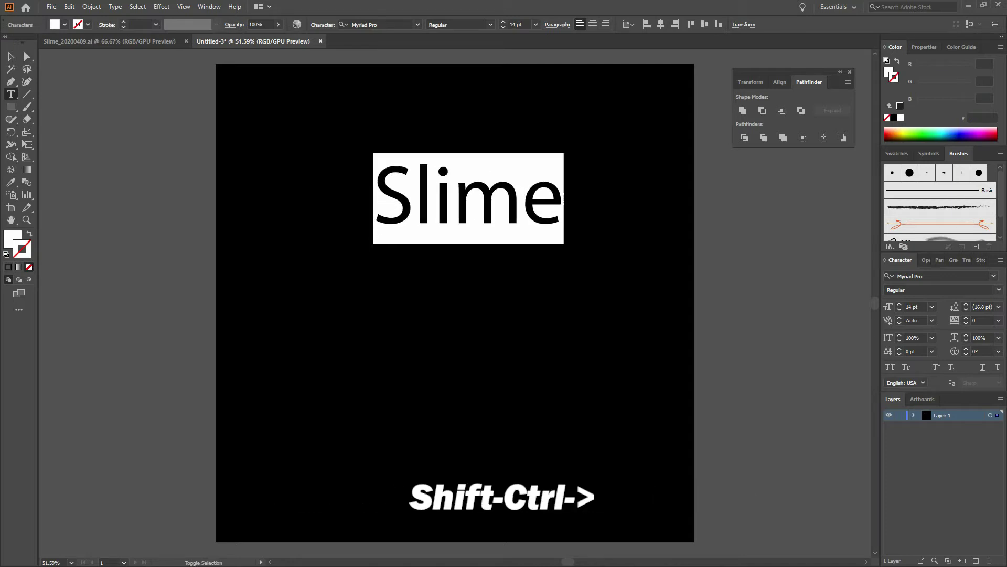
pyautogui.hotkey('ctrl', 'shift', '.')
pyautogui.hotkey('ctrl', 'shift', '.')
pyautogui.hotkey('ctrl', 'shift', '.')
pyautogui.hotkey('ctrl', 'shift', '.')
pyautogui.hotkey('ctrl', 'shift', '.')
pyautogui.hotkey('ctrl', 'shift', '.')
pyautogui.hotkey('ctrl', 'shift', '.')
pyautogui.hotkey('ctrl', 'shift', '.')
pyautogui.hotkey('ctrl', 'shift', '.')
pyautogui.hotkey('ctrl', 'shift', '.')
pyautogui.hotkey('ctrl', 'shift', '.')
pyautogui.hotkey('ctrl', 'shift', '.')
pyautogui.hotkey('ctrl', 'shift', '.')
pyautogui.hotkey('ctrl', 'shift', '.')
pyautogui.hotkey('ctrl', 'shift', '.')
pyautogui.hotkey('ctrl', 'shift', '.')
pyautogui.hotkey('ctrl', 'shift', '.')
pyautogui.hotkey('ctrl', 'shift', '.')
pyautogui.hotkey('ctrl', 'shift', '.')
pyautogui.hotkey('ctrl', 'shift', '.')
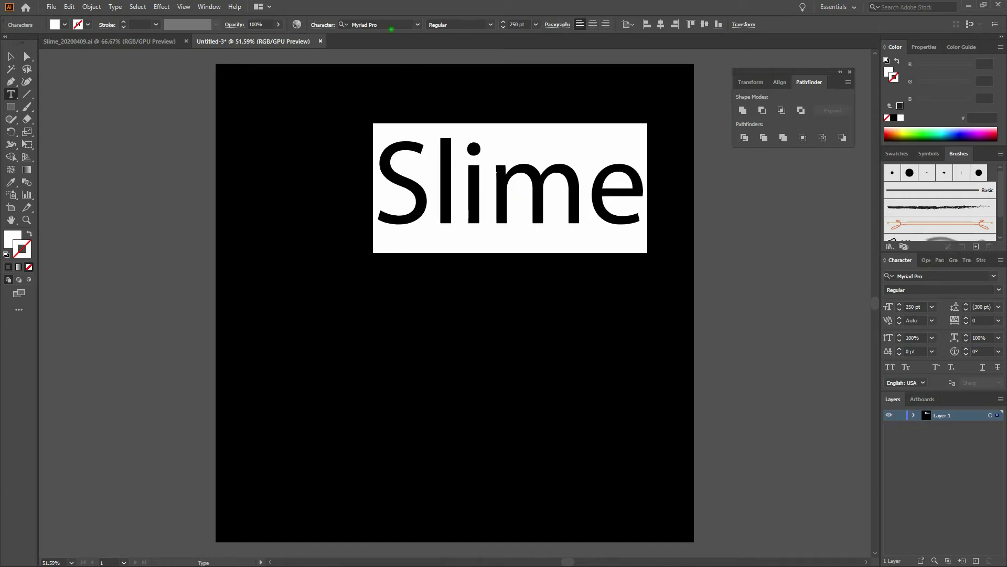
# Change the font of the "Slime" text to Milkshake.
pyautogui.click(383, 24)
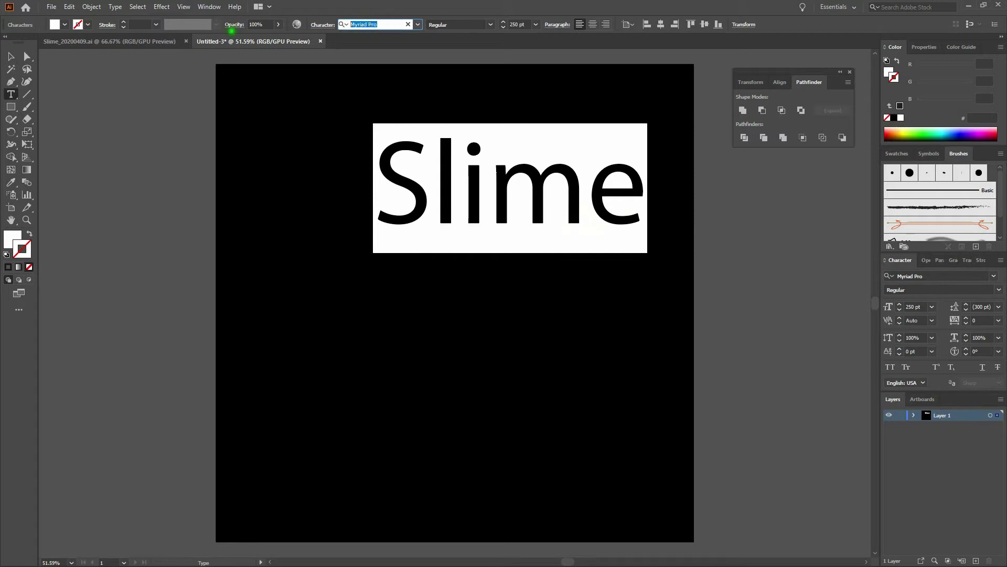
pyautogui.write('milk')
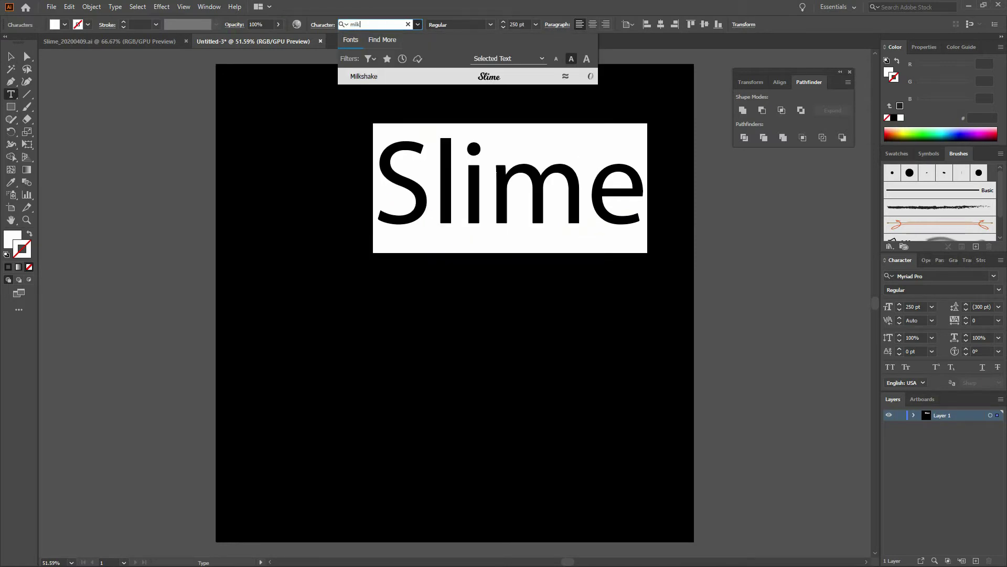
pyautogui.press('Return')
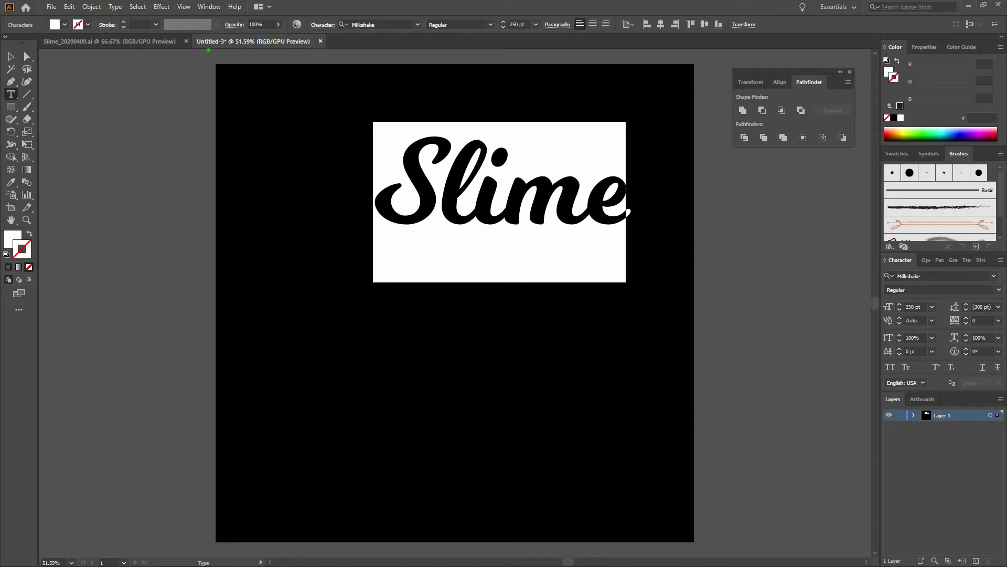
# Center the "Slime" text horizontally and vertically on the artboard, then deselect it.
pyautogui.click(11, 56)
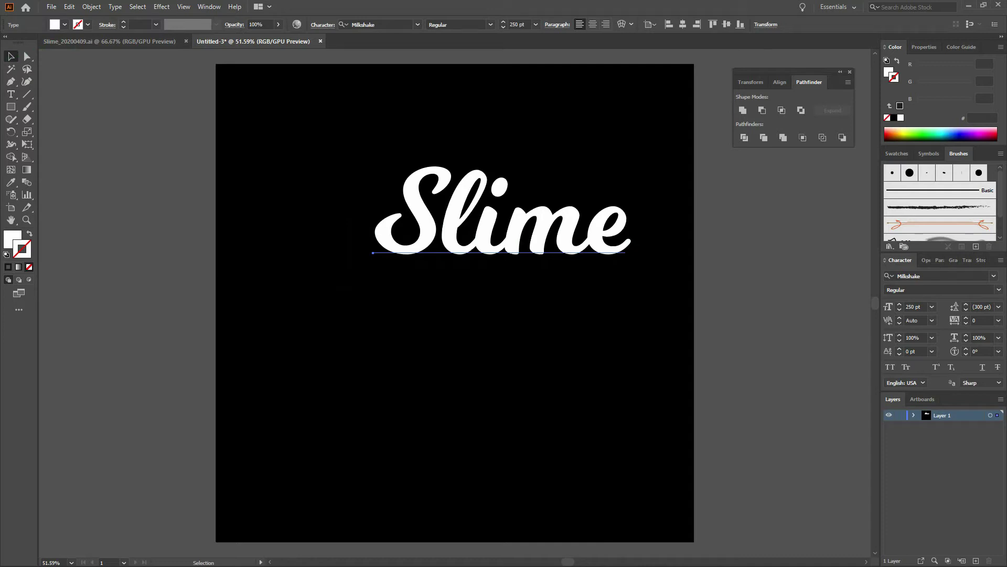
pyautogui.click(684, 28)
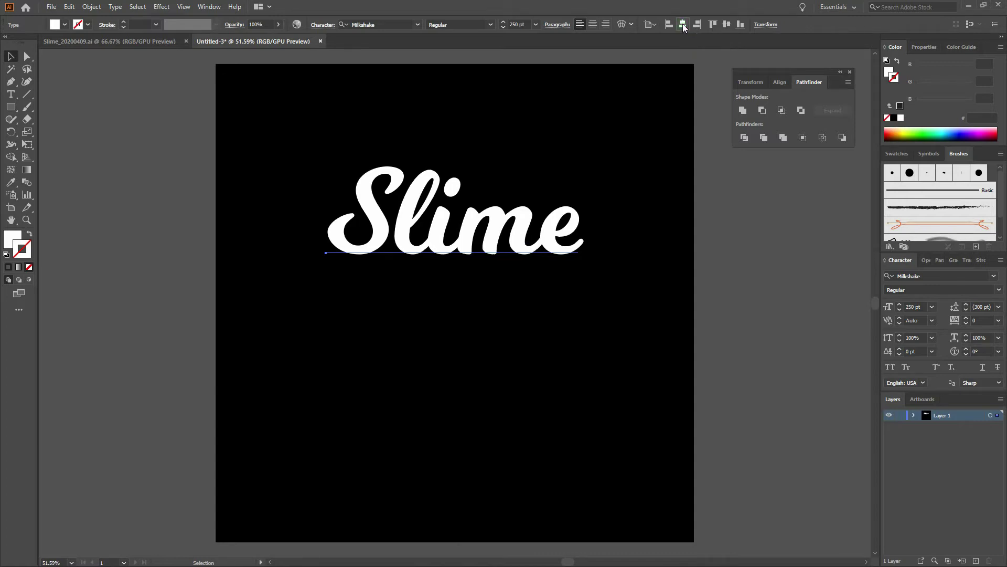
pyautogui.click(726, 27)
pyautogui.click(726, 27)
pyautogui.click(108, 128)
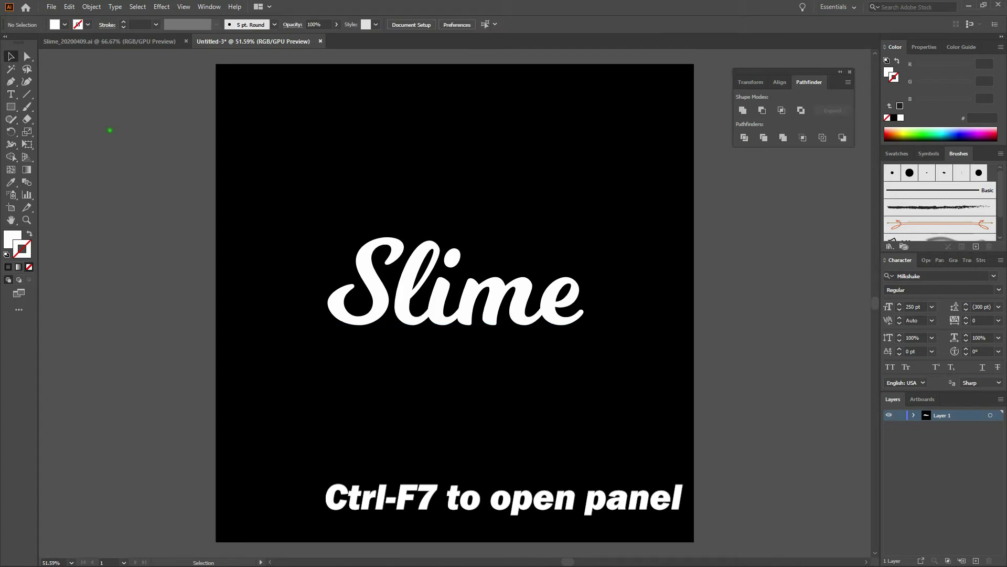
# Apply a horizontal Arc warp effect with an 18% bend to the "Slime" text.
pyautogui.click(411, 282)
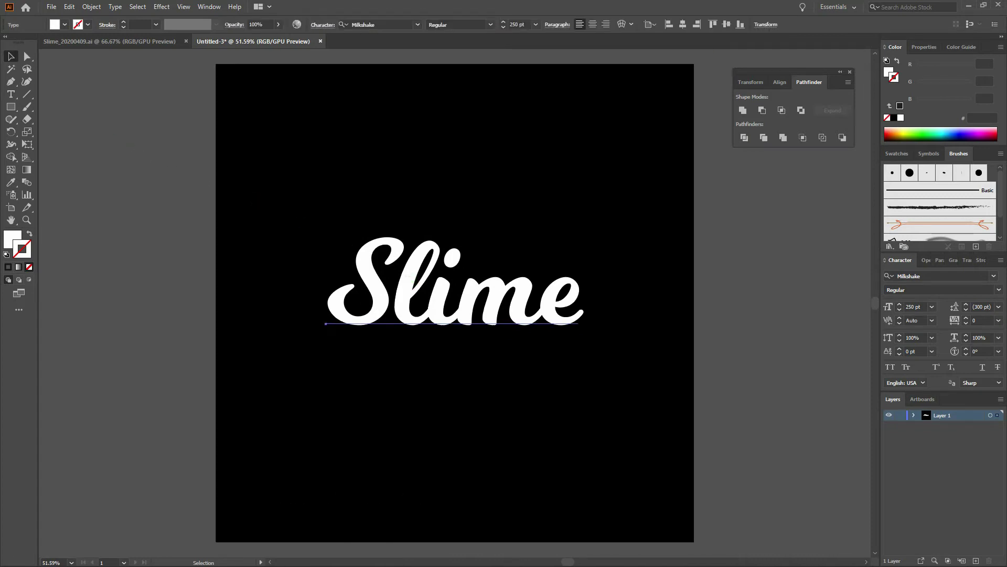
pyautogui.click(162, 7)
pyautogui.moveTo(220, 143)
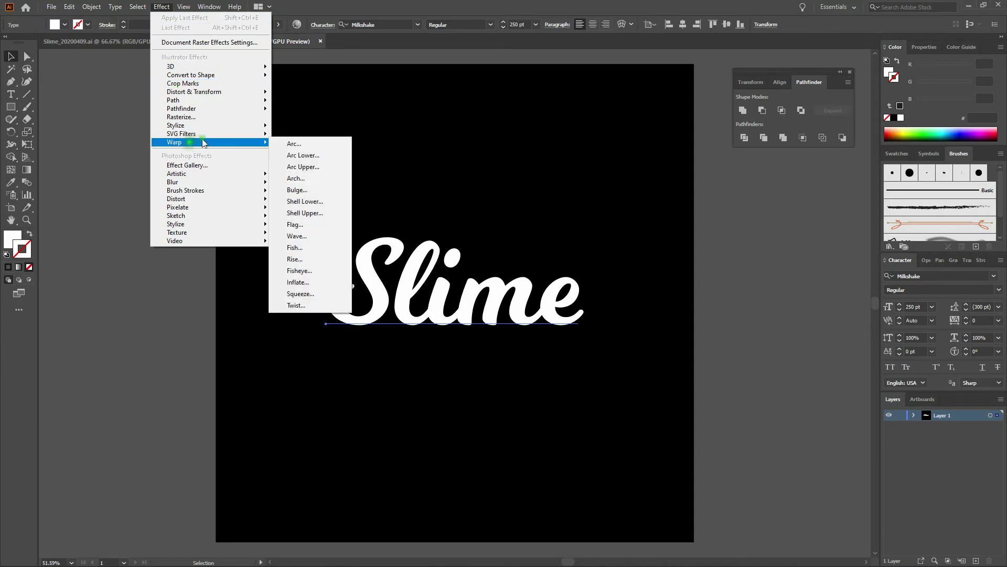
pyautogui.click(293, 144)
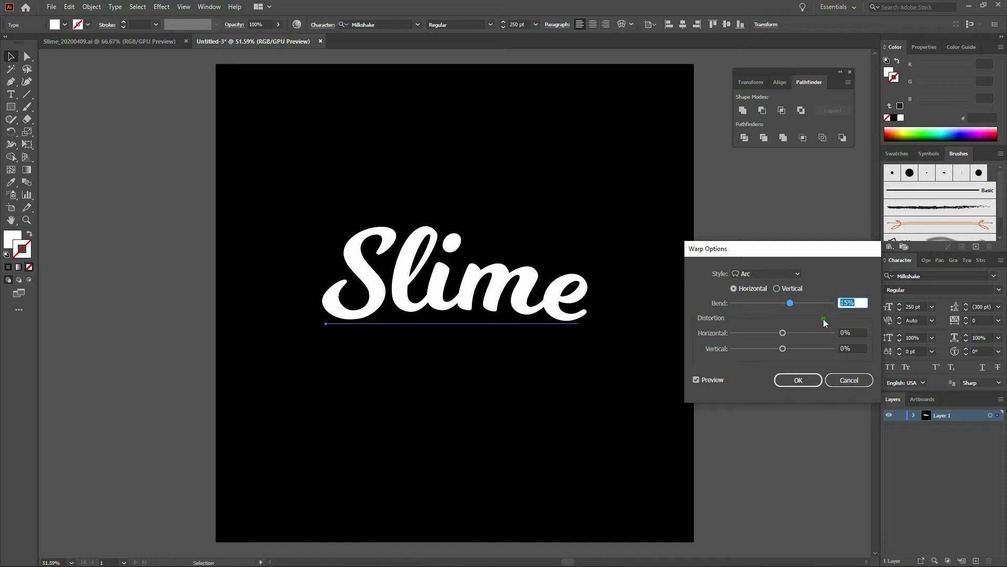
pyautogui.write('18')
pyautogui.press('Tab')
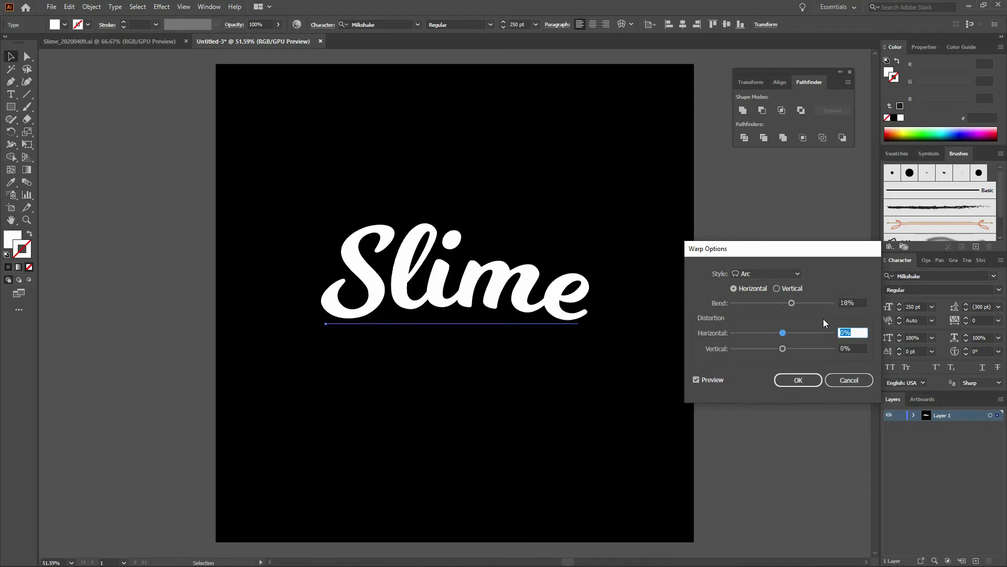
pyautogui.click(800, 379)
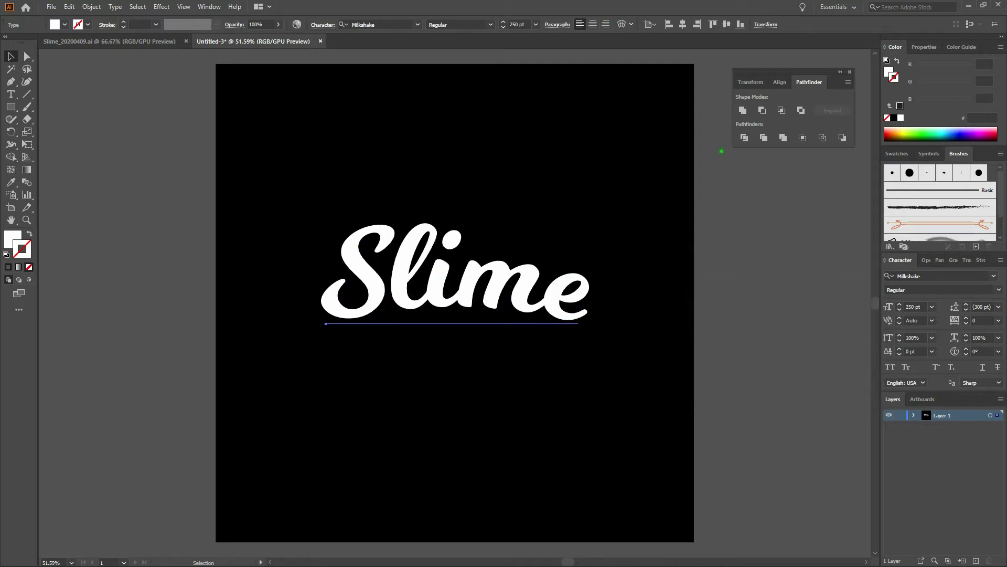
# Rotate the "Slime" text slightly counterclockwise around the left end of its baseline so it slants upward.
pyautogui.press('r')
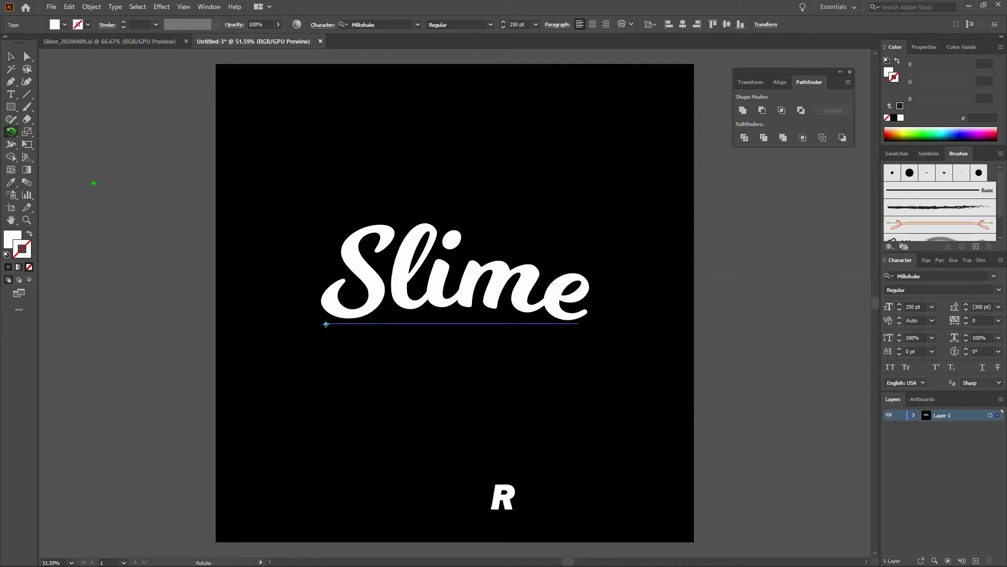
pyautogui.moveTo(585, 367); pyautogui.dragTo(591, 341)
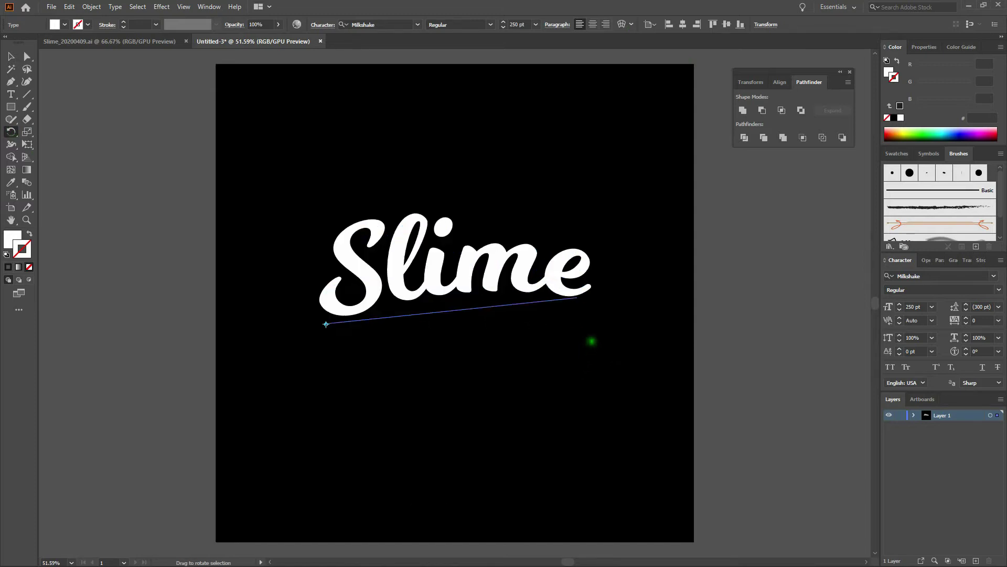
pyautogui.press('v')
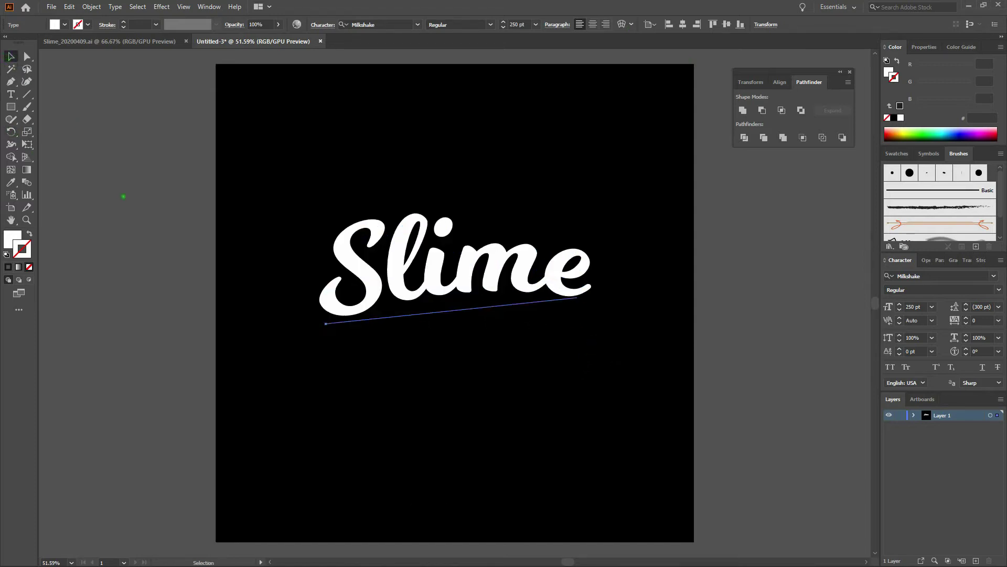
# Deselect the text, view the finished slime logo in Slime_20200409.ai, and return to the untitled document.
pyautogui.click(134, 211)
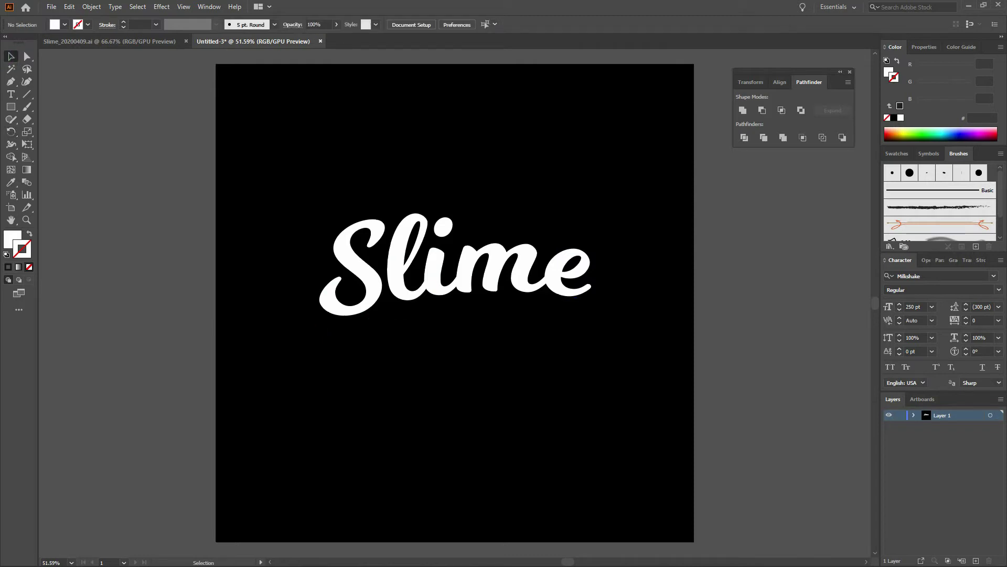
pyautogui.click(150, 42)
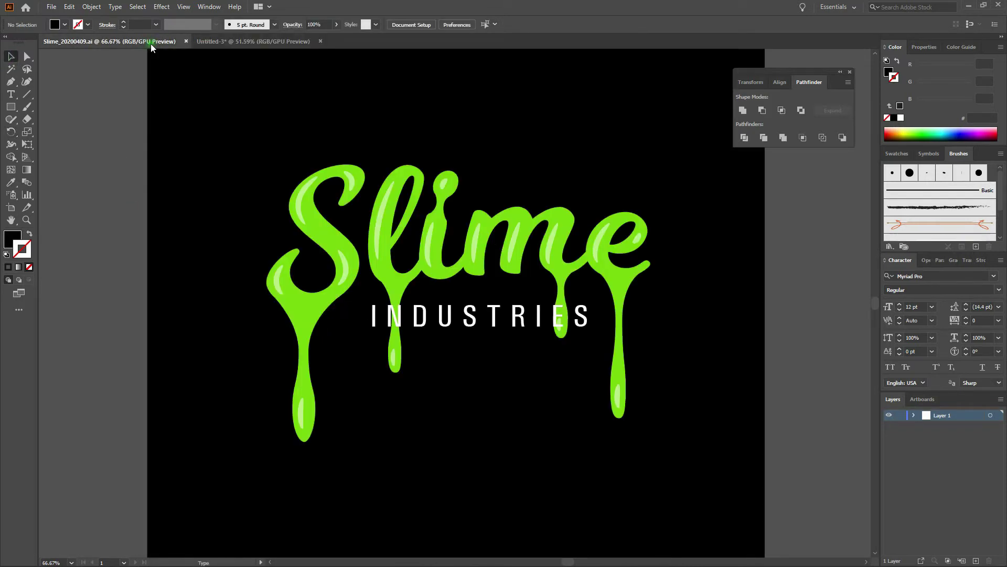
pyautogui.click(242, 44)
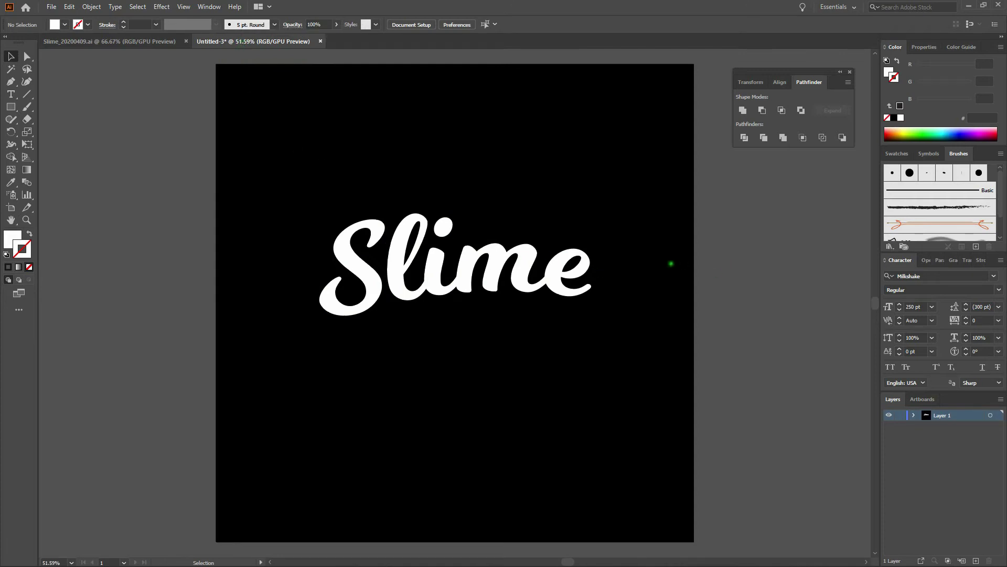
# Add a new point text reading "Industries" in the empty area below the "Slime" word.
pyautogui.click(11, 96)
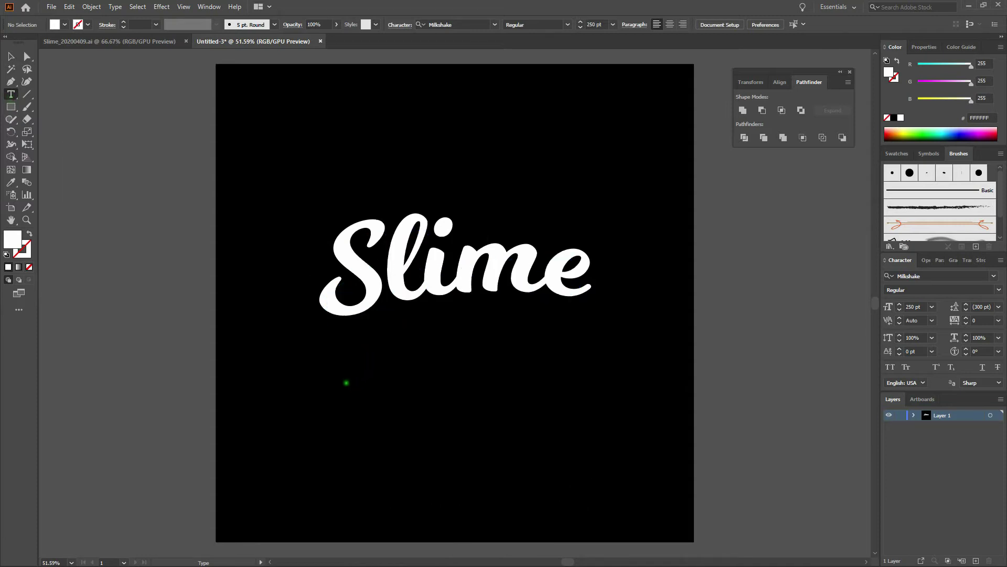
pyautogui.click(348, 391)
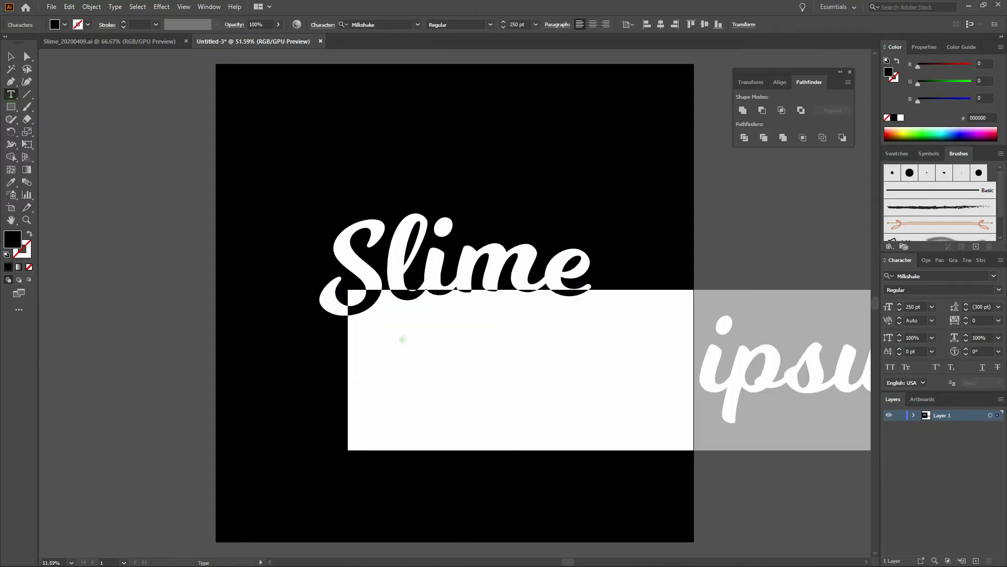
pyautogui.write('Mermai')
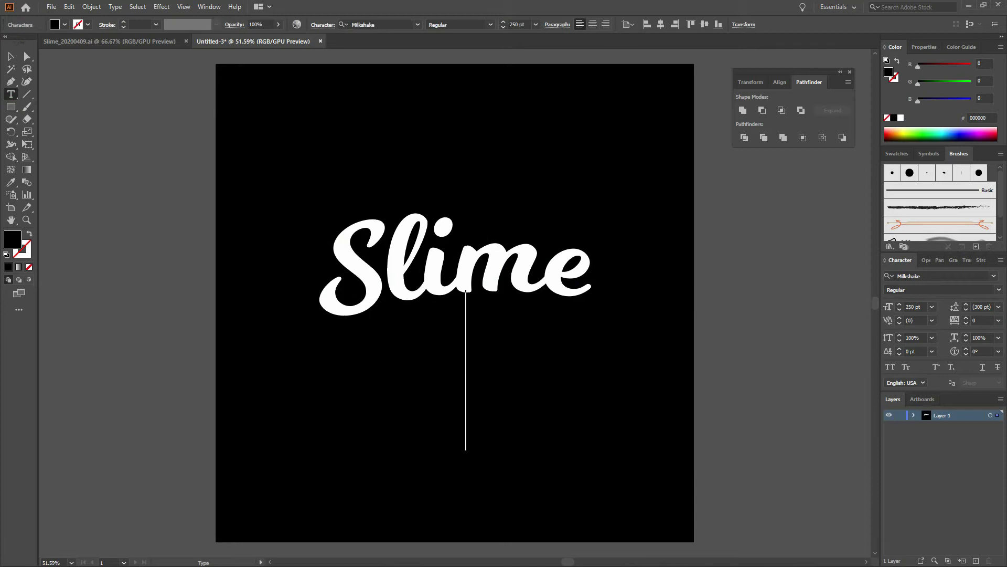
pyautogui.write('es')
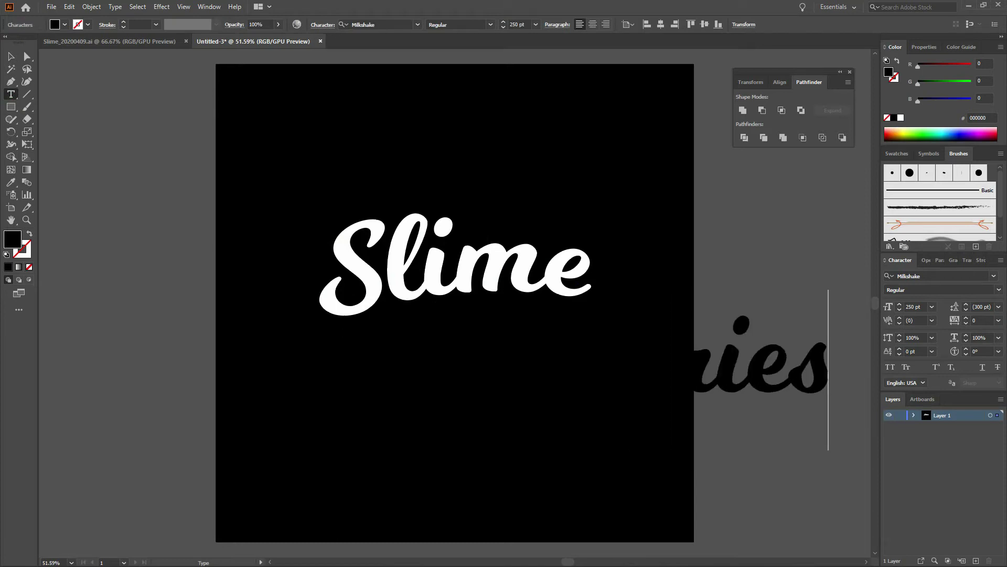
# Give the whole "Industries" text a white fill and no stroke.
pyautogui.hotkey('ctrl', 'a')
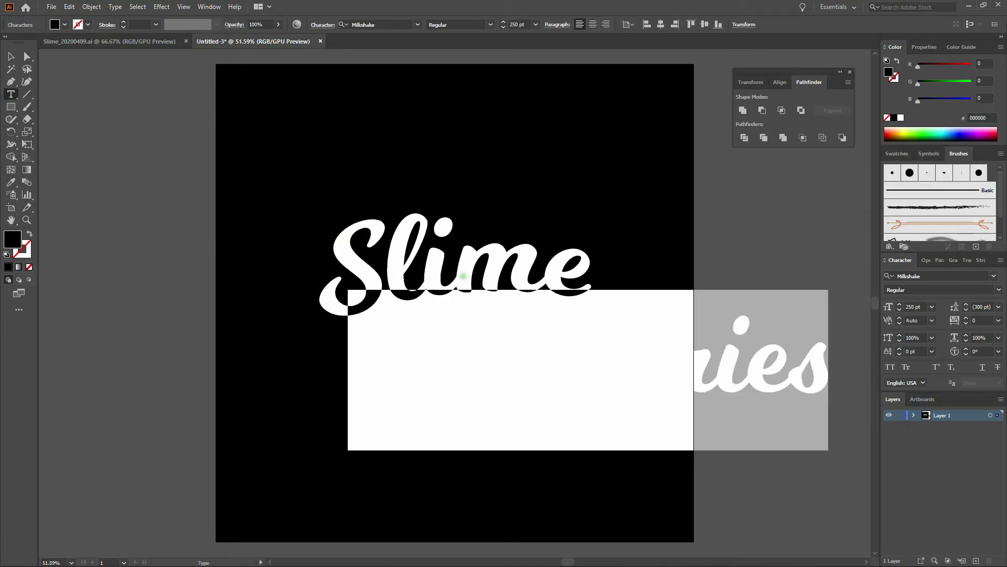
pyautogui.click(7, 255)
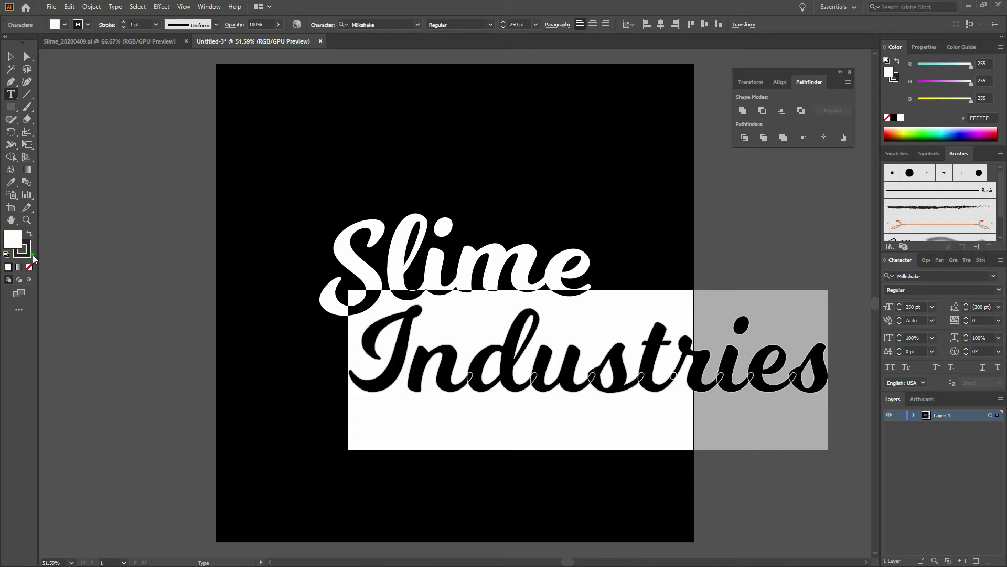
pyautogui.click(26, 250)
pyautogui.click(28, 267)
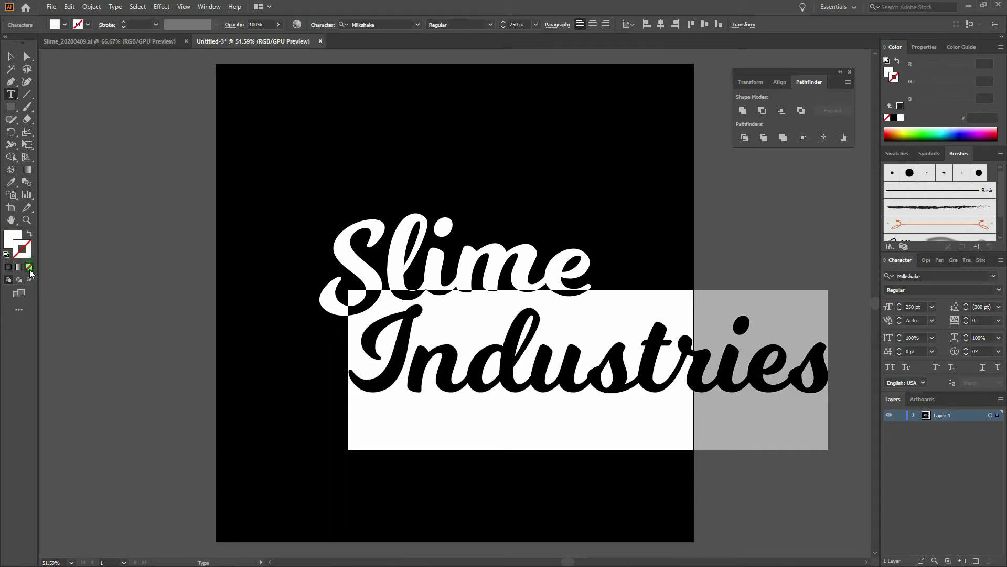
# Change the font of the "Industries" text to Univers Condensed Medium.
pyautogui.click(382, 25)
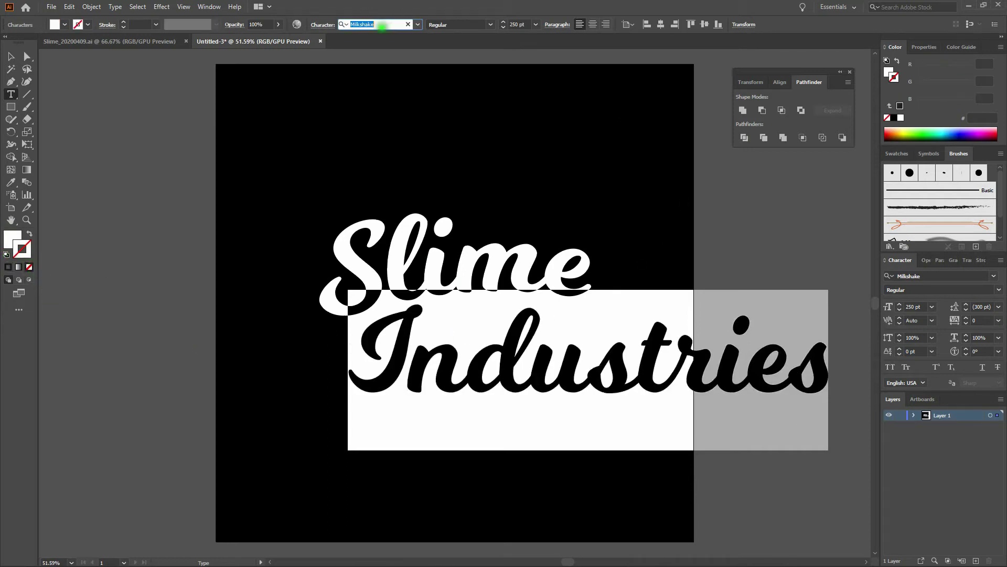
pyautogui.write('univer')
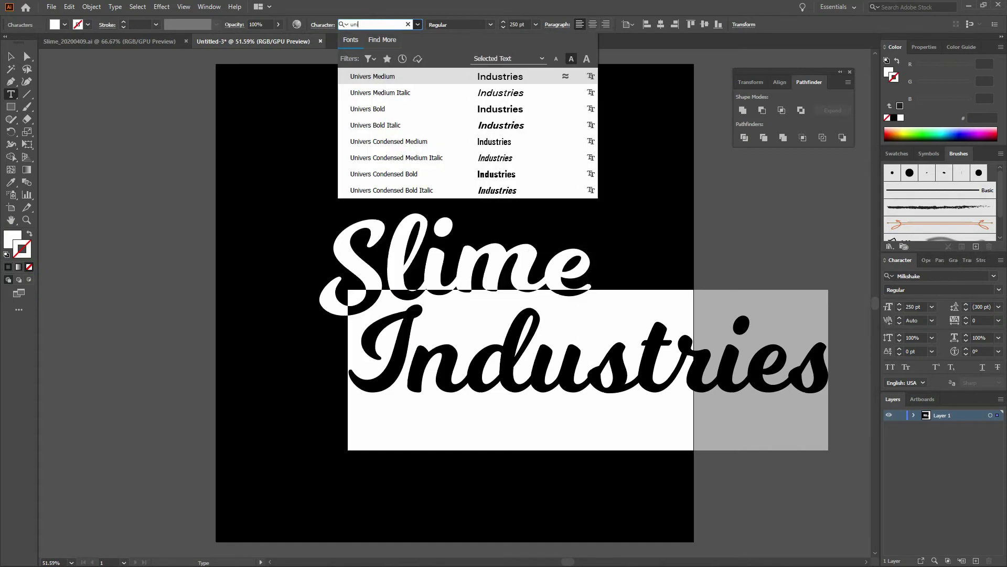
pyautogui.press('Down')
pyautogui.press('Down')
pyautogui.press('Down')
pyautogui.press('Down')
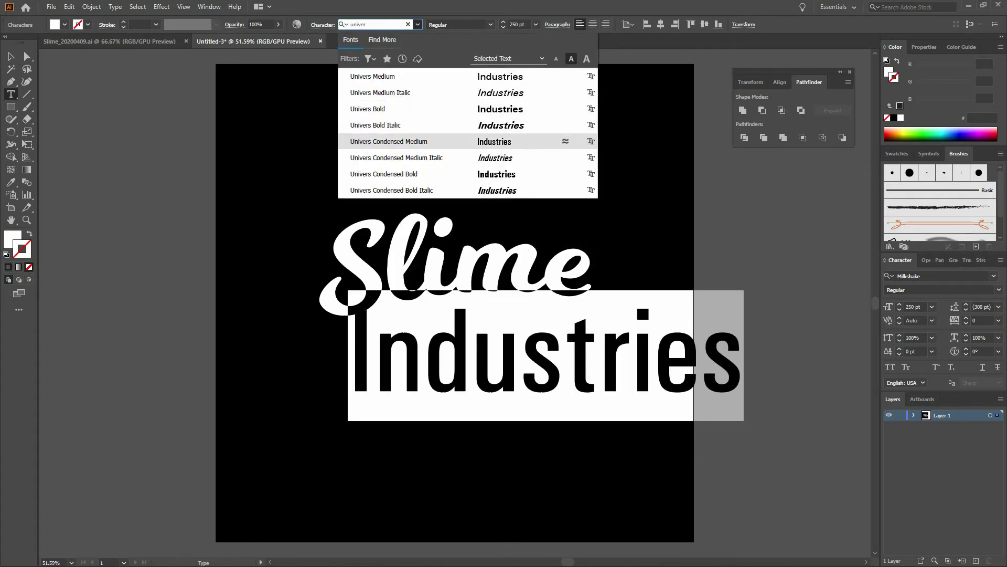
pyautogui.press('Return')
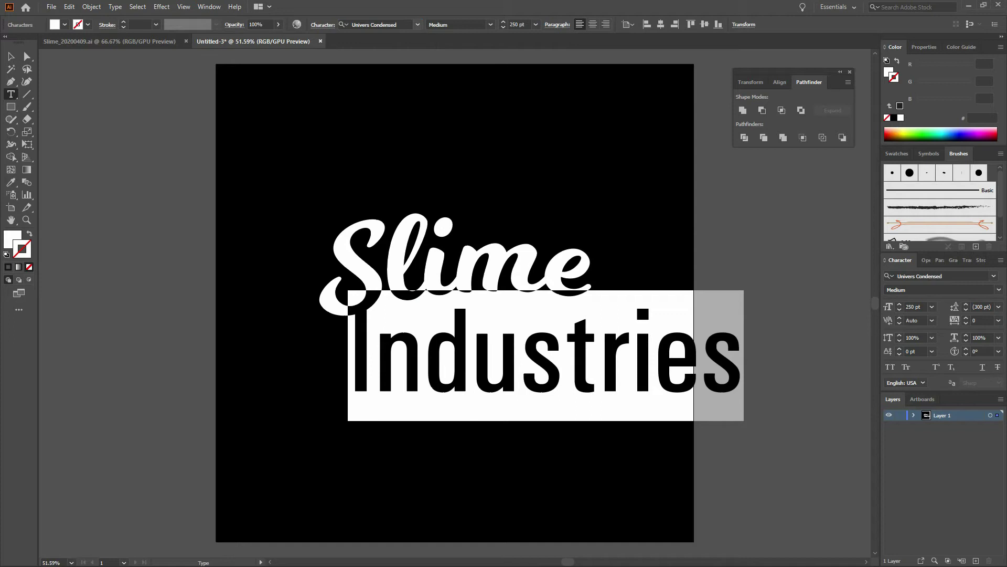
# Reduce the font size of the "Industries" text to 50 pt and finish editing the text.
pyautogui.hotkey('ctrl', 'shift', ',')
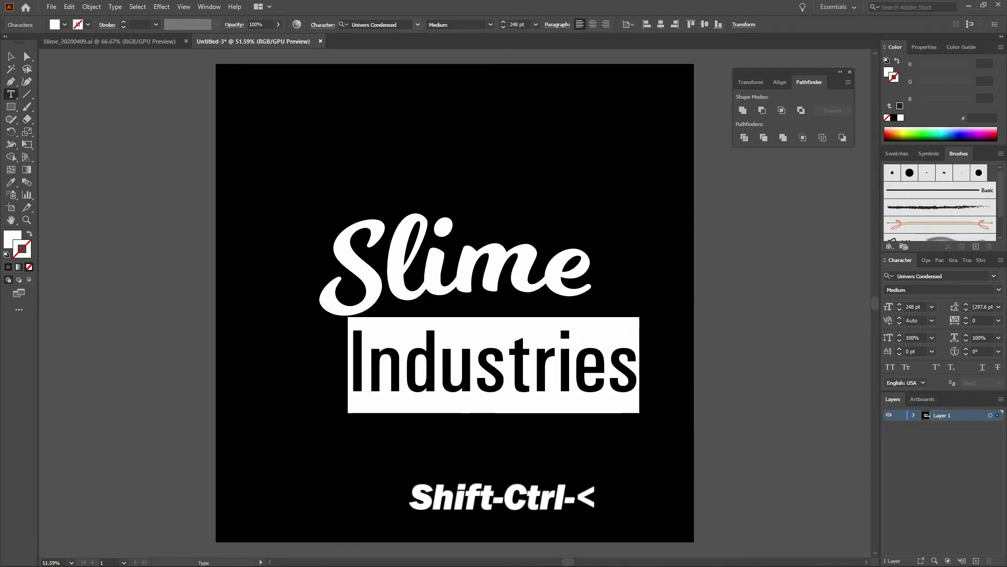
pyautogui.hotkey('ctrl', 'shift', ',')
pyautogui.hotkey('ctrl', 'shift', ',')
pyautogui.hotkey('ctrl', 'shift', ',')
pyautogui.hotkey('ctrl', 'shift', ',')
pyautogui.hotkey('ctrl', 'shift', ',')
pyautogui.hotkey('ctrl', 'shift', ',')
pyautogui.hotkey('ctrl', 'shift', ',')
pyautogui.hotkey('ctrl', 'shift', ',')
pyautogui.hotkey('ctrl', 'shift', ',')
pyautogui.hotkey('ctrl', 'shift', ',')
pyautogui.hotkey('ctrl', 'shift', ',')
pyautogui.hotkey('ctrl', 'shift', ',')
pyautogui.hotkey('ctrl', 'shift', ',')
pyautogui.hotkey('ctrl', 'shift', ',')
pyautogui.hotkey('ctrl', 'shift', ',')
pyautogui.hotkey('ctrl', 'shift', ',')
pyautogui.hotkey('ctrl', 'shift', ',')
pyautogui.hotkey('ctrl', 'shift', ',')
pyautogui.hotkey('ctrl', 'shift', ',')
pyautogui.hotkey('ctrl', 'shift', ',')
pyautogui.hotkey('ctrl', 'shift', ',')
pyautogui.hotkey('ctrl', 'shift', ',')
pyautogui.hotkey('ctrl', 'shift', ',')
pyautogui.hotkey('ctrl', 'shift', ',')
pyautogui.hotkey('ctrl', 'shift', ',')
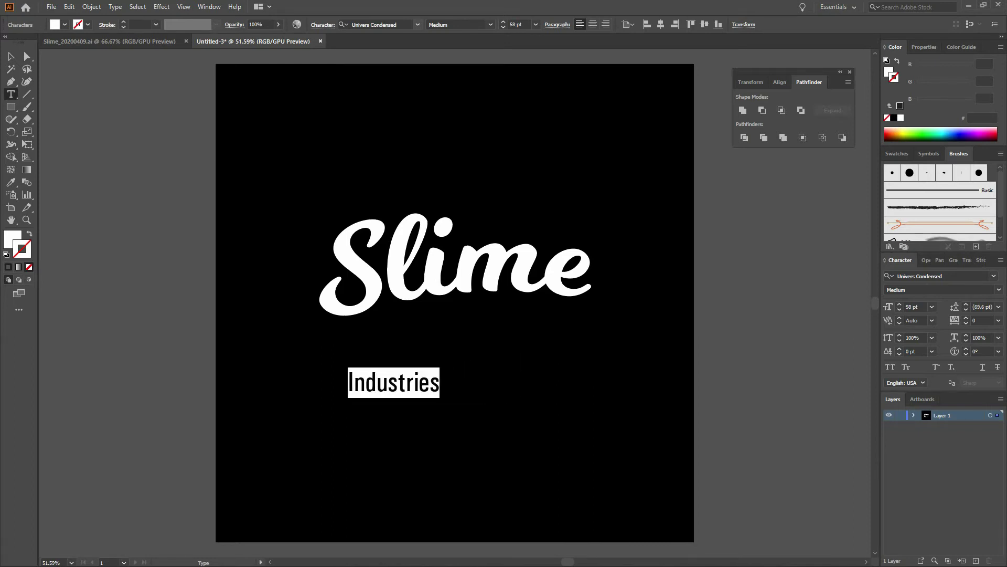
pyautogui.hotkey('ctrl', 'shift', ',')
pyautogui.hotkey('ctrl', 'shift', ',')
pyautogui.hotkey('ctrl', 'shift', ',')
pyautogui.hotkey('ctrl', 'shift', ',')
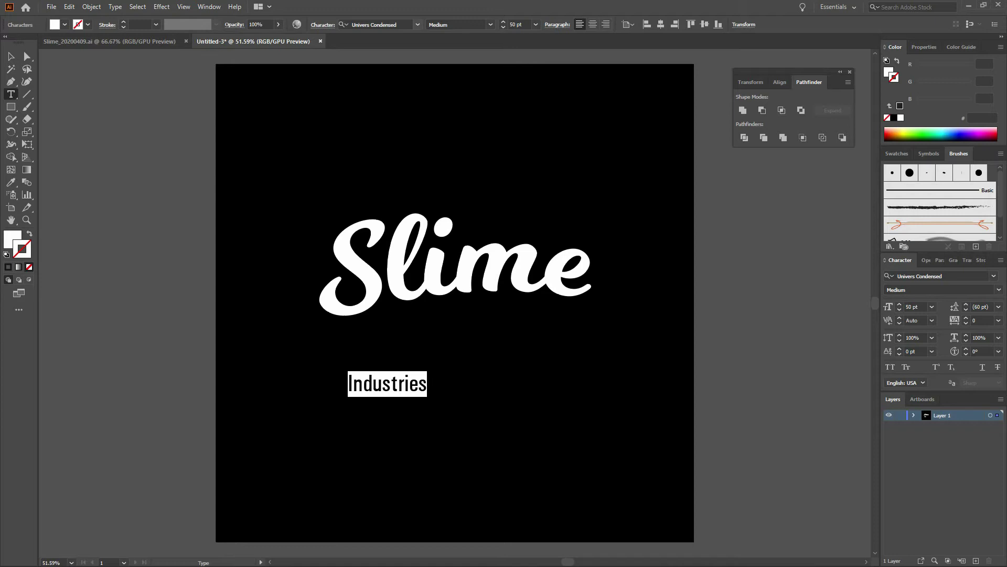
pyautogui.press('Escape')
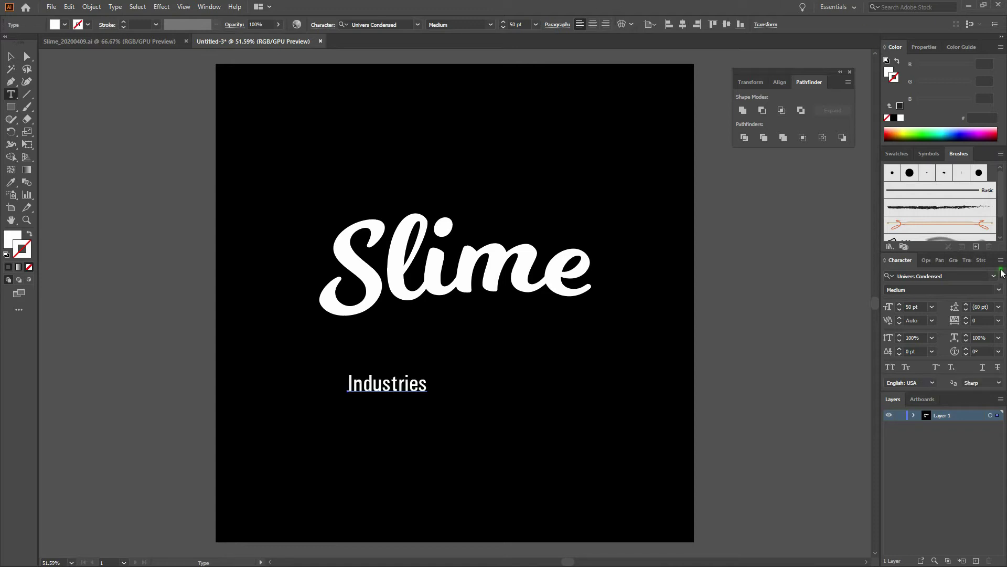
# Set the "Industries" text in All Caps and set its tracking to 250.
pyautogui.click(1001, 260)
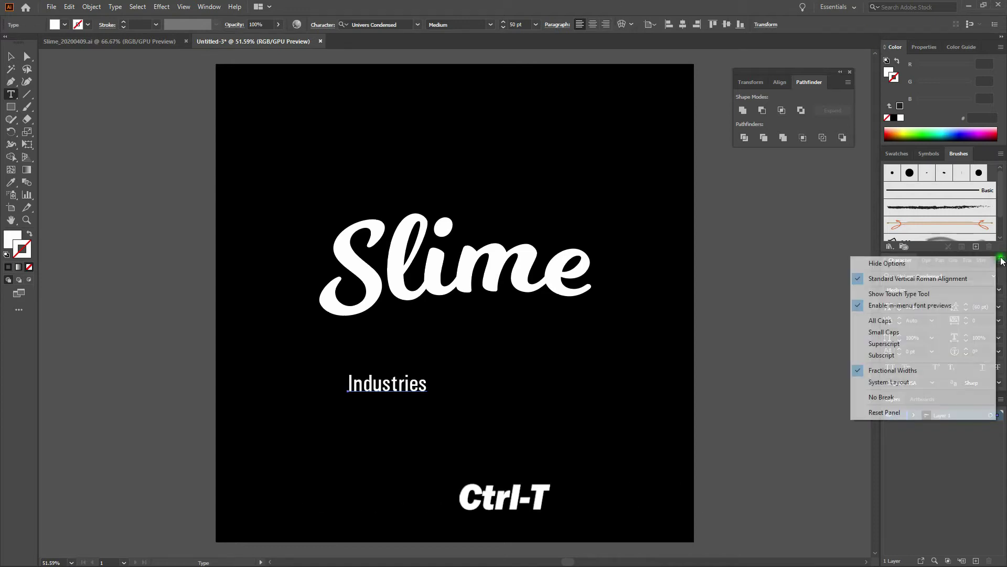
pyautogui.click(930, 323)
pyautogui.click(991, 320)
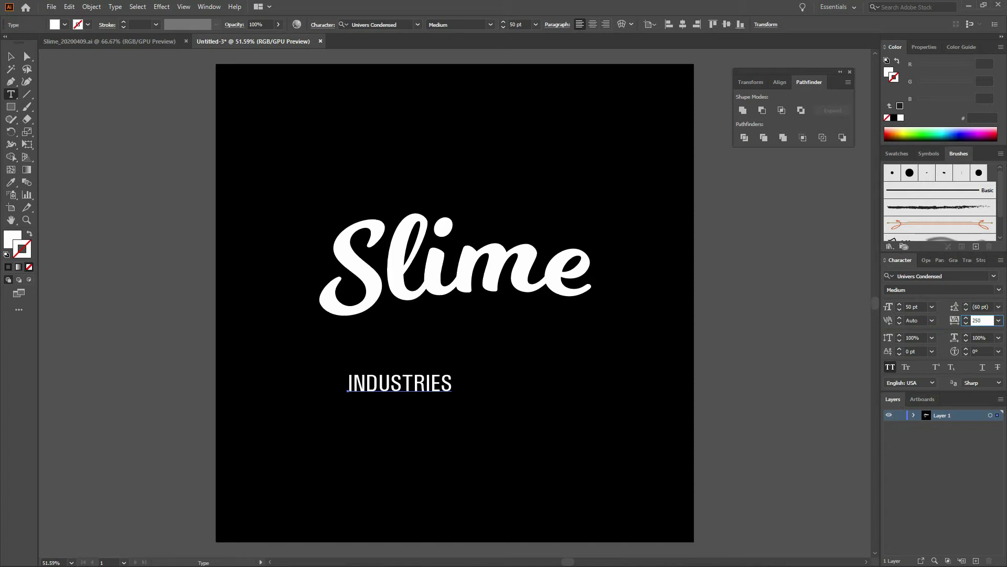
pyautogui.press('Tab')
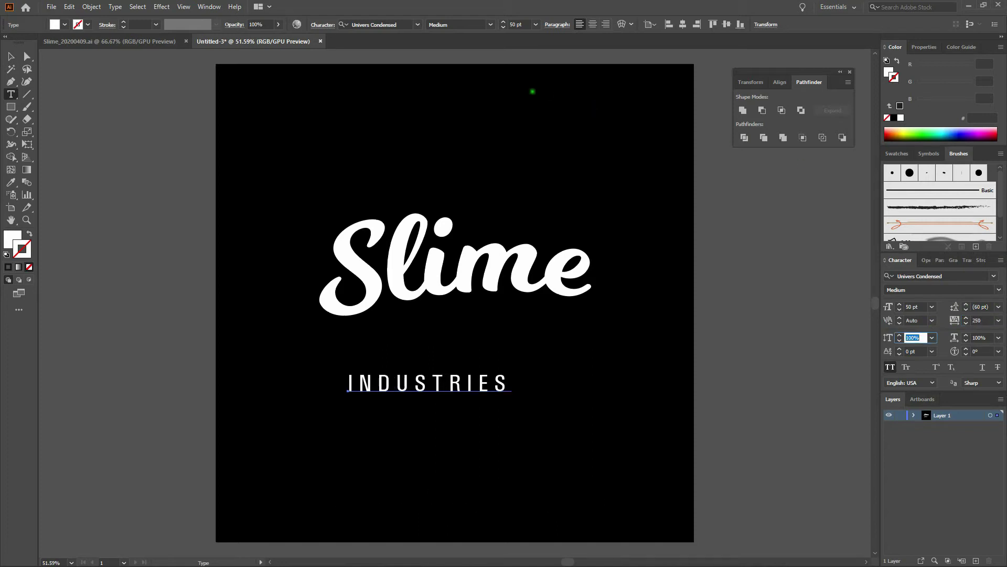
# Move the "INDUSTRIES" text directly beneath the "Slime" word, nudge it slightly down, and deselect it.
pyautogui.click(11, 56)
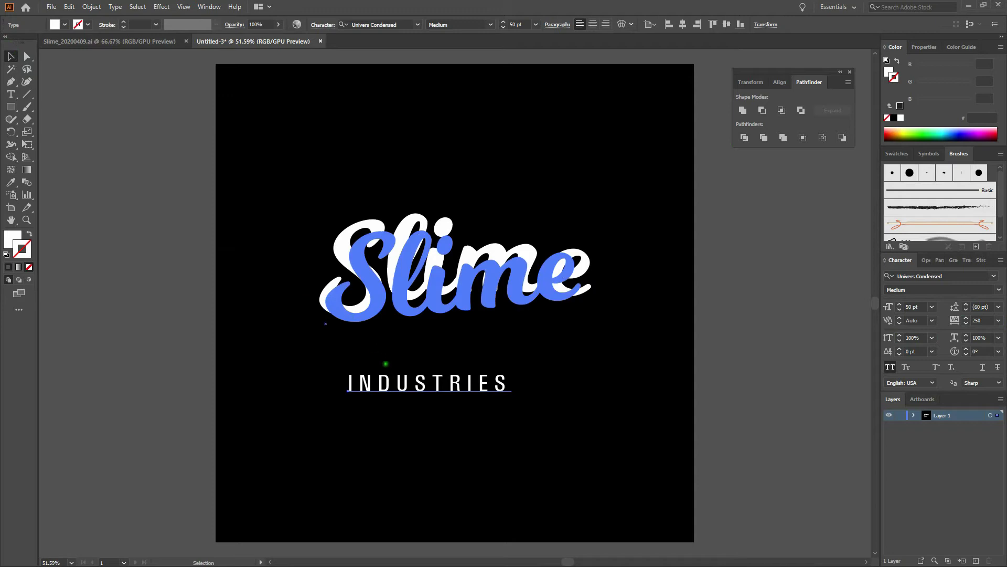
pyautogui.moveTo(399, 389); pyautogui.dragTo(438, 325)
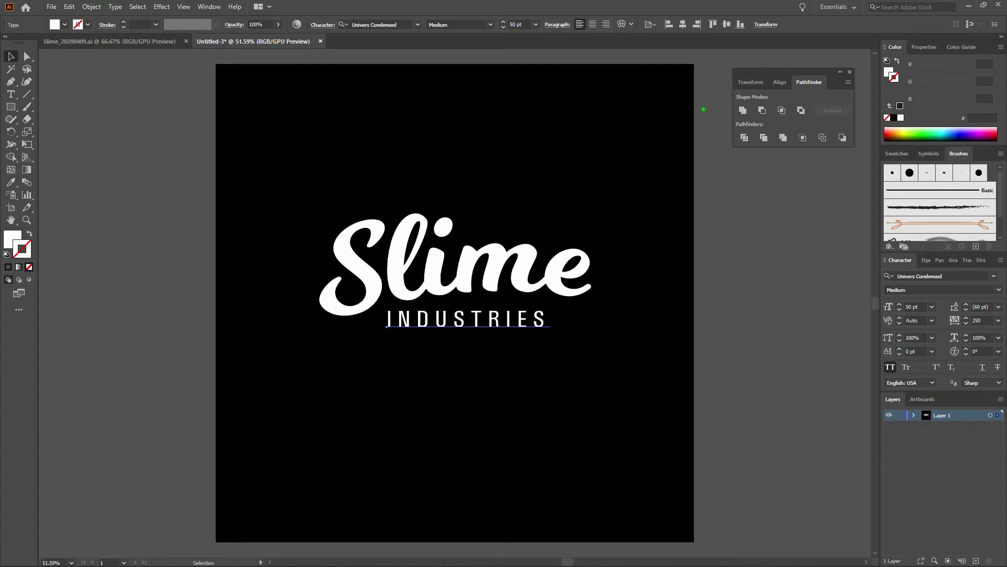
pyautogui.press('Down')
pyautogui.press('Down')
pyautogui.press('Down')
pyautogui.press('Down')
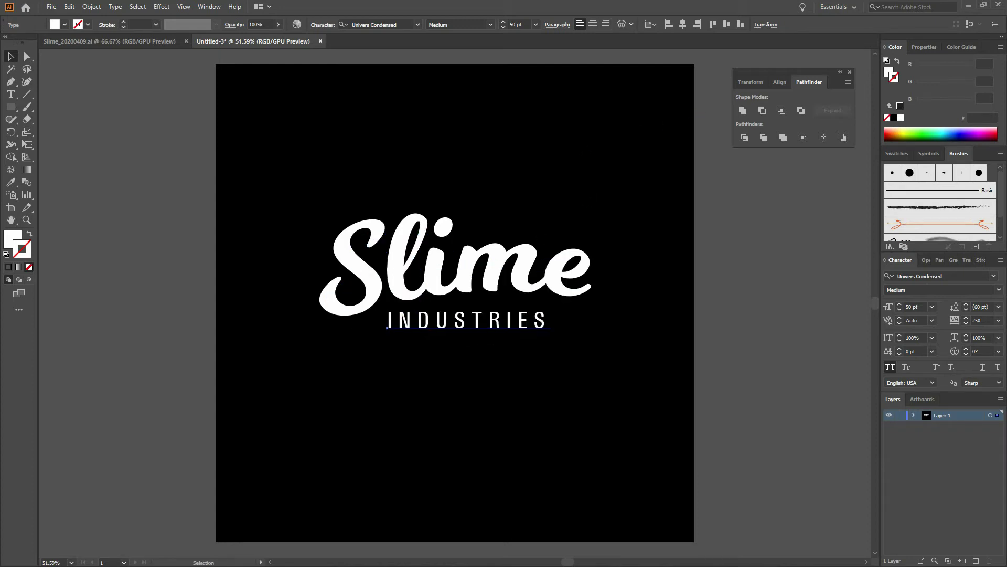
pyautogui.hotkey('ctrl', 'shift', 'a')
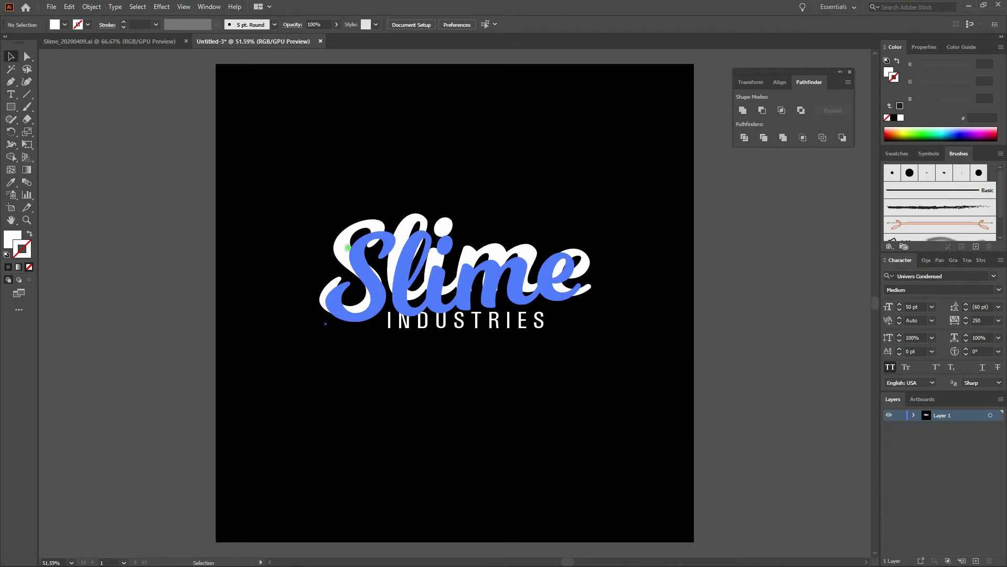
# Fill the "Slime" text with bright green #13FF00 and deselect it.
pyautogui.click(346, 247)
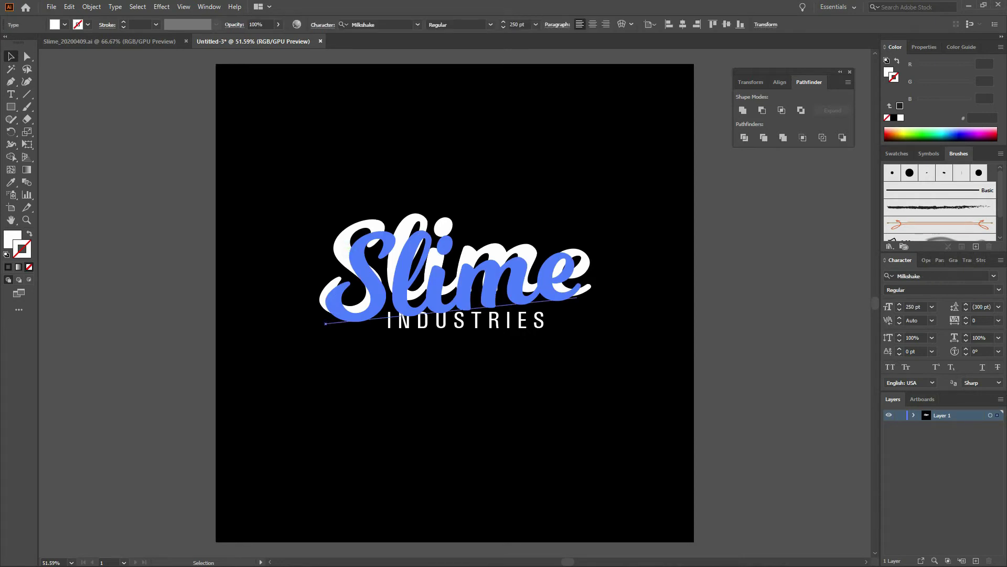
pyautogui.doubleClick(13, 240)
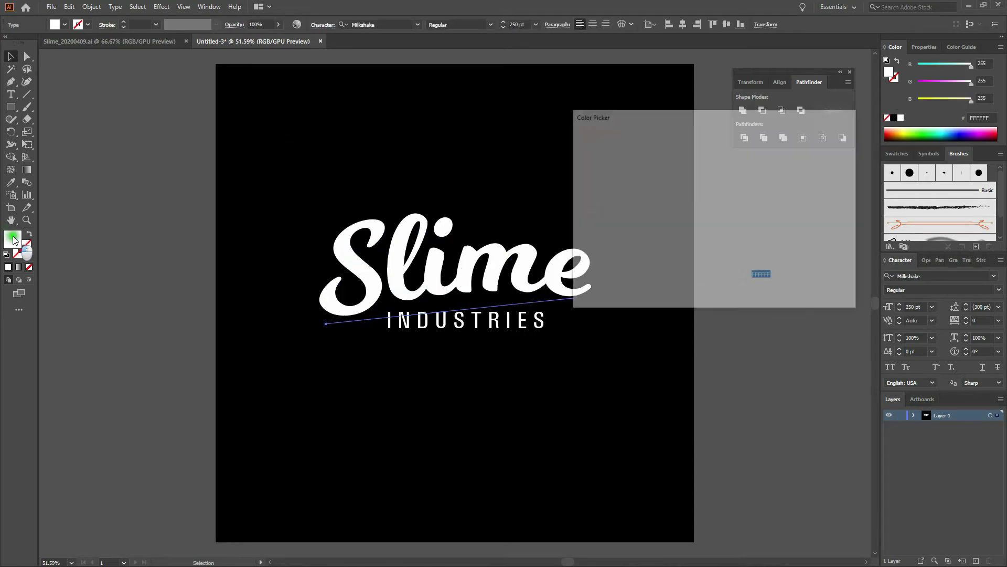
pyautogui.click(734, 231)
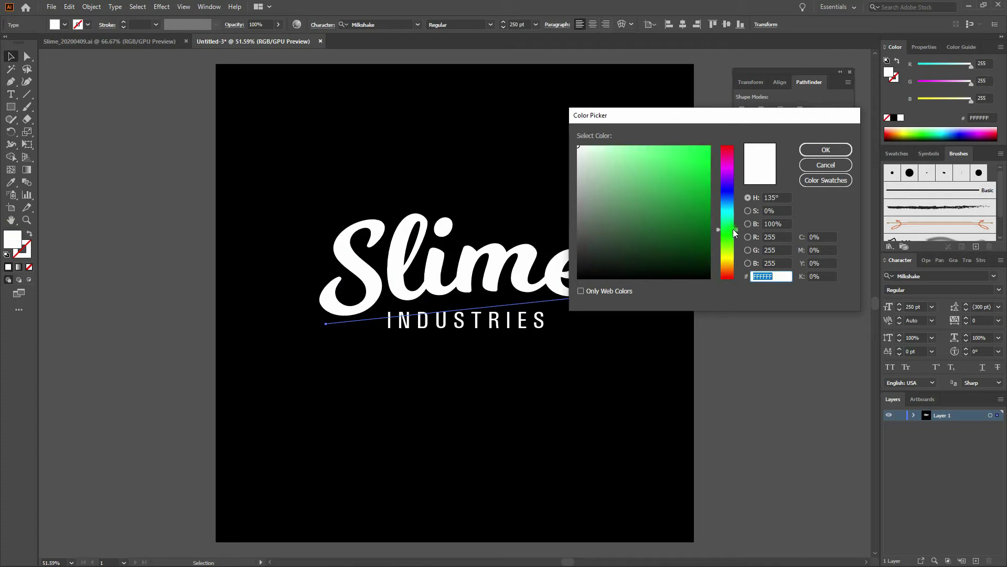
pyautogui.click(736, 236)
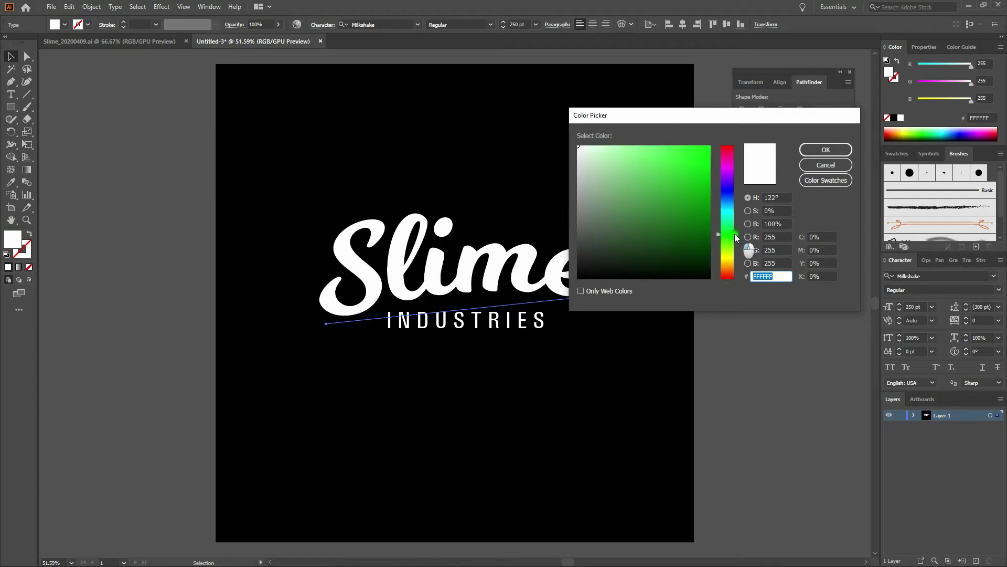
pyautogui.moveTo(697, 162); pyautogui.dragTo(723, 143)
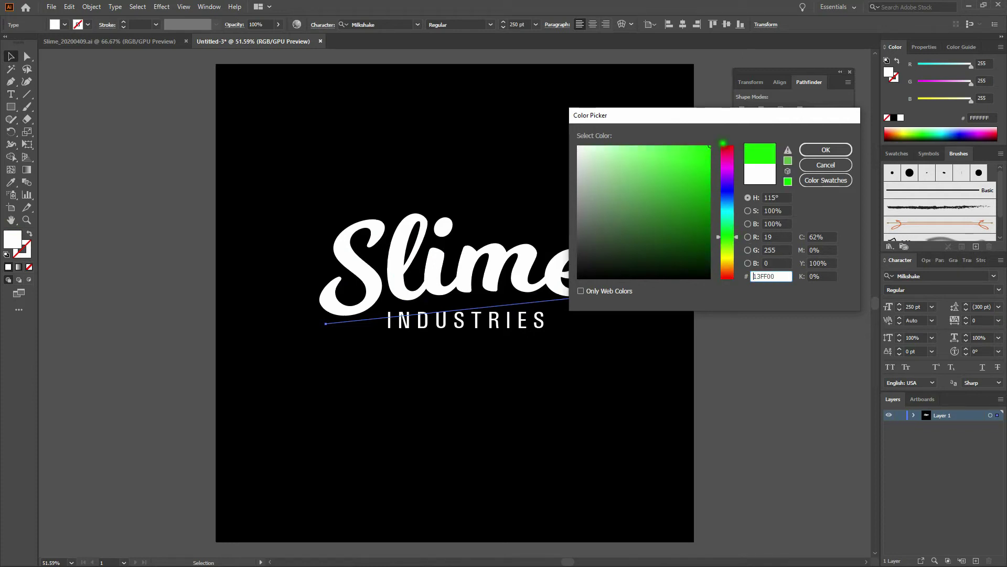
pyautogui.click(826, 151)
pyautogui.click(735, 208)
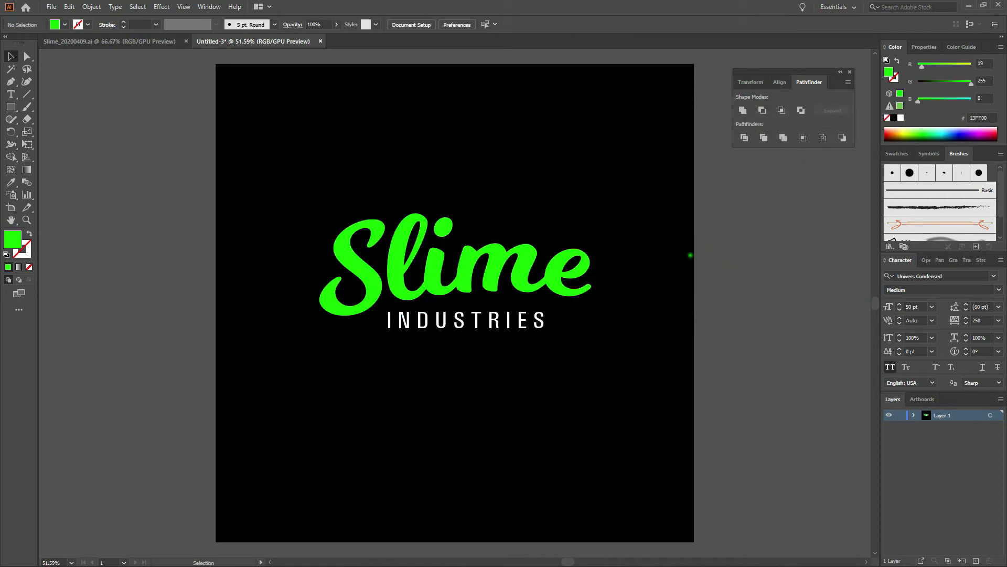
# Enlarge only the letter "S" of the "Slime" text to 274 pt.
pyautogui.click(11, 95)
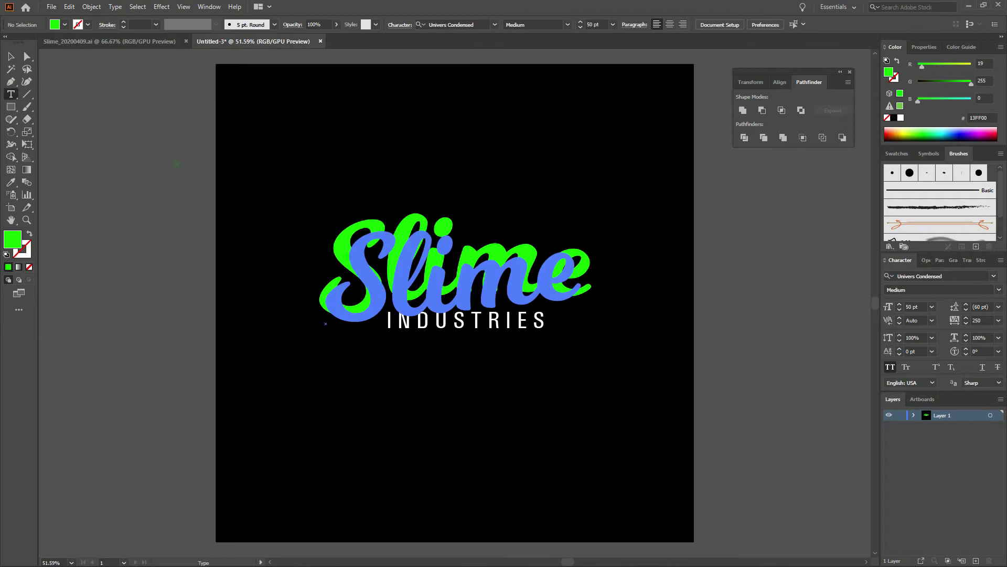
pyautogui.moveTo(366, 254); pyautogui.dragTo(327, 256)
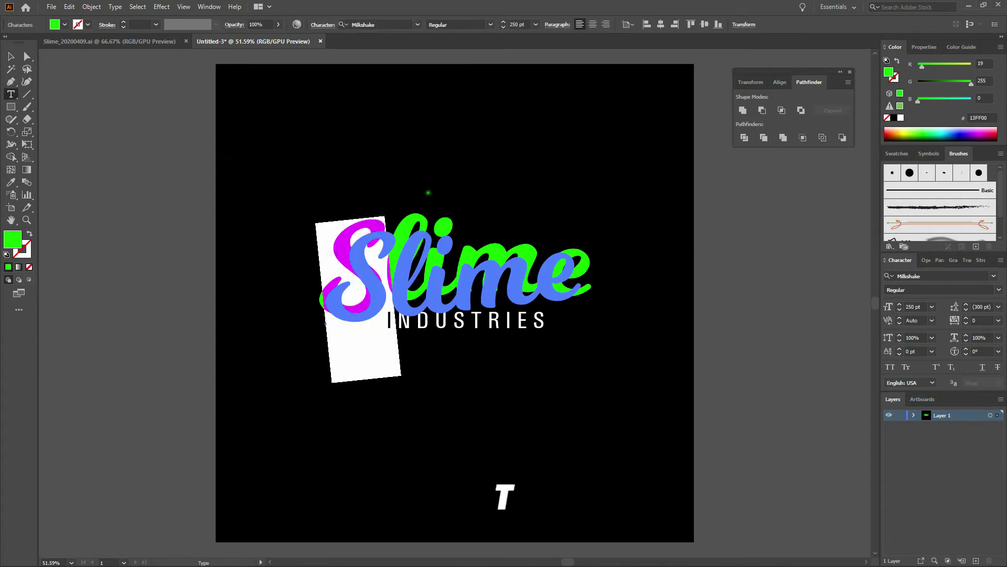
pyautogui.hotkey('ctrl', 'shift', '.')
pyautogui.hotkey('ctrl', 'shift', '.')
pyautogui.hotkey('ctrl', 'shift', '.')
pyautogui.hotkey('ctrl', 'shift', '.')
pyautogui.hotkey('ctrl', 'shift', '.')
pyautogui.hotkey('ctrl', 'shift', '.')
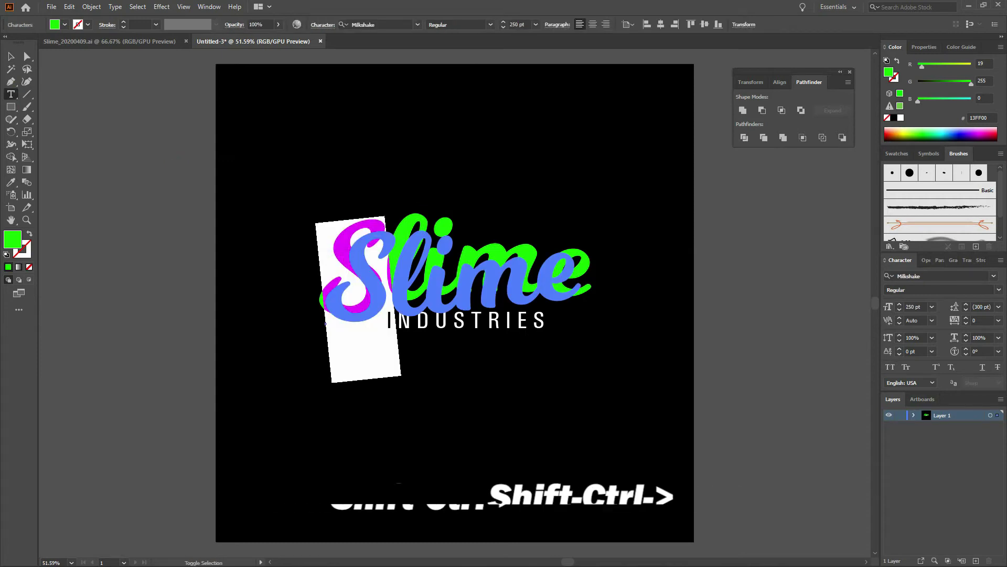
pyautogui.hotkey('ctrl', 'shift', '.')
pyautogui.hotkey('ctrl', 'shift', '.')
pyautogui.hotkey('ctrl', 'shift', '.')
pyautogui.hotkey('ctrl', 'shift', '.')
pyautogui.hotkey('ctrl', 'shift', '.')
pyautogui.hotkey('ctrl', 'shift', '.')
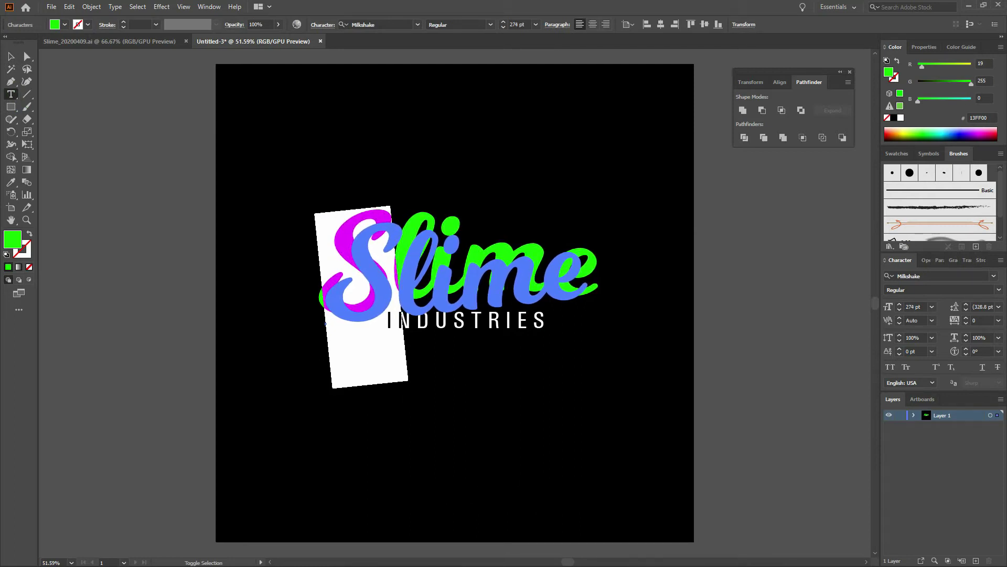
# Leave text editing and expand the appearance of the warped green "Slime" text into letter shapes.
pyautogui.press('Escape')
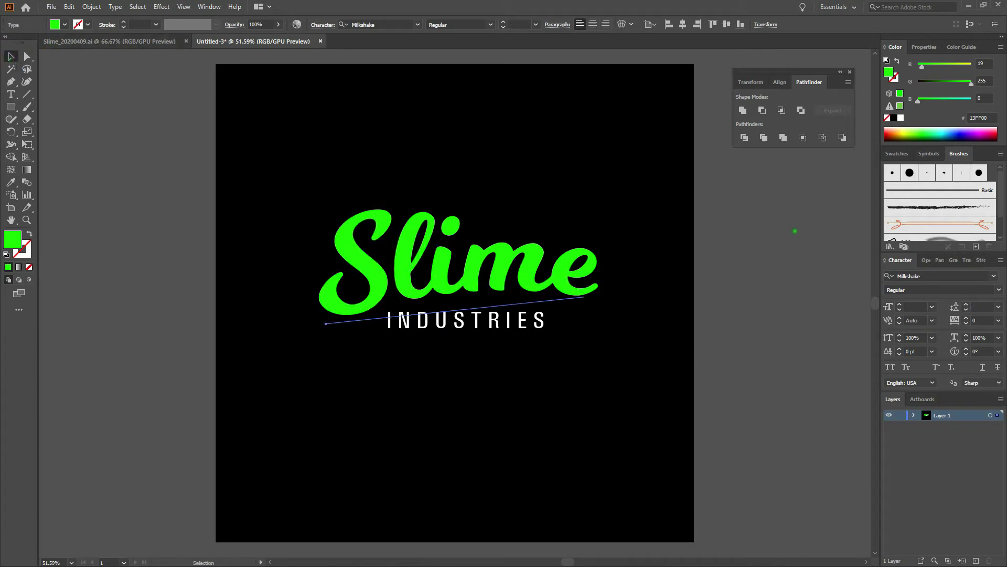
pyautogui.hotkey('ctrl', 'shift', 'a')
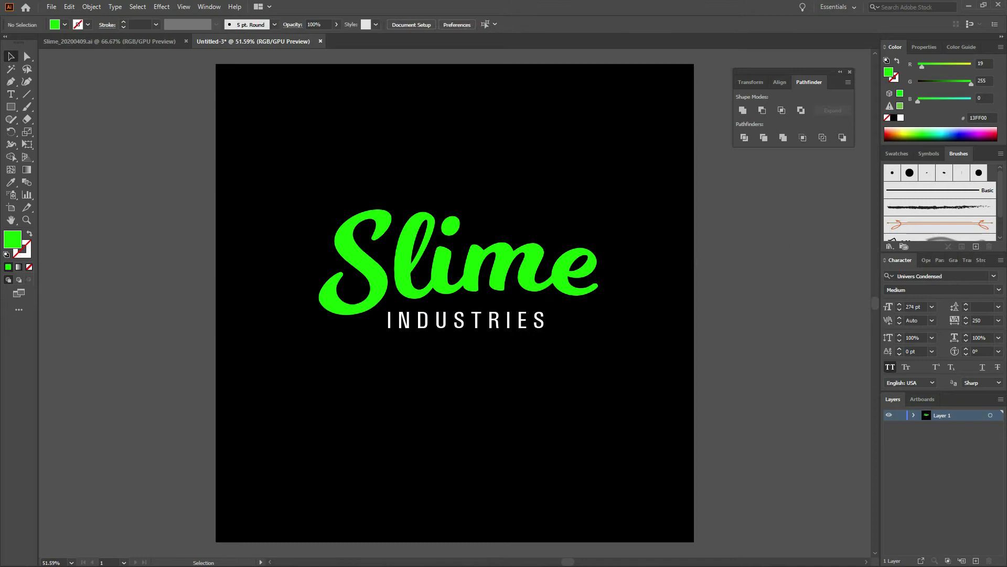
pyautogui.press('v')
pyautogui.click(580, 261)
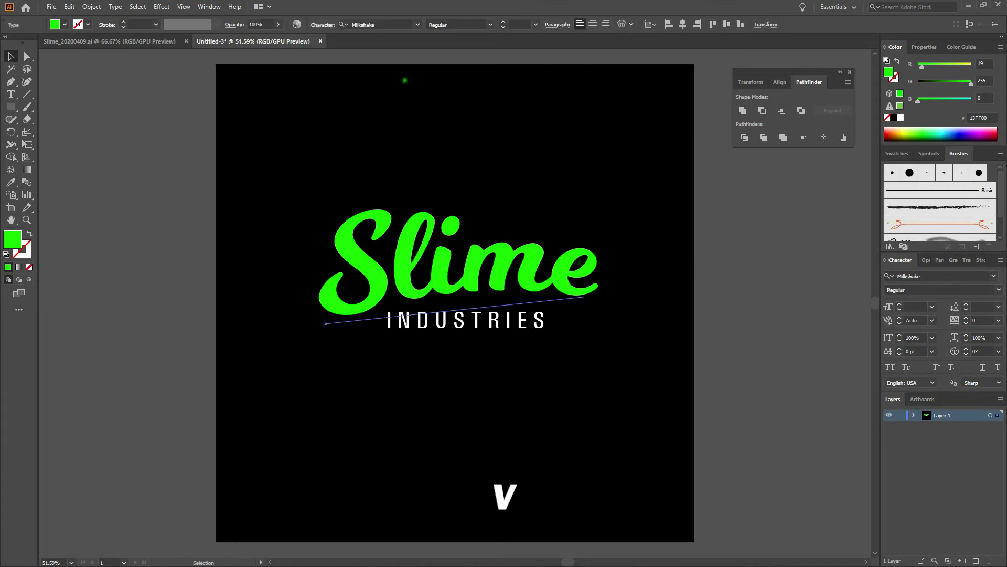
pyautogui.click(92, 6)
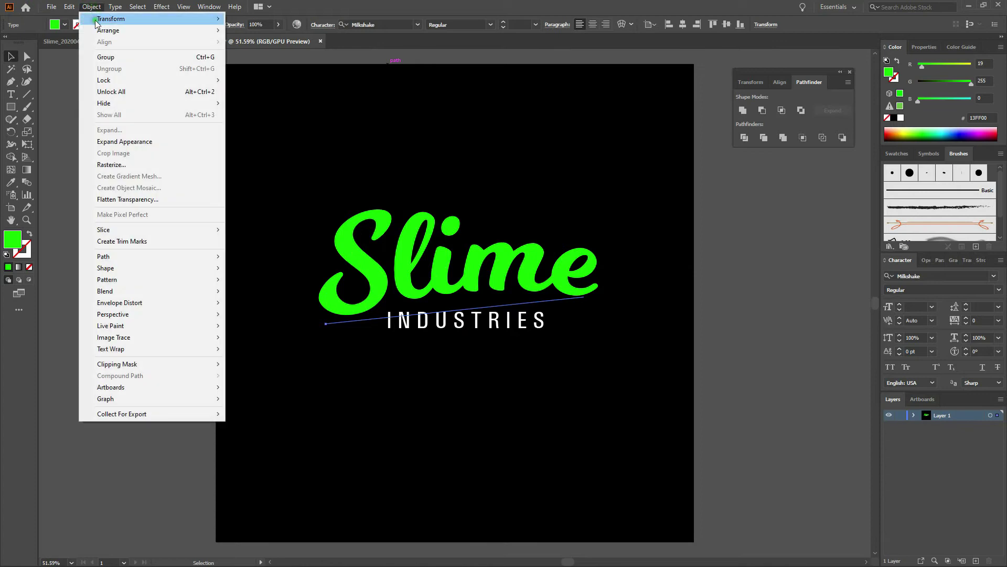
pyautogui.click(139, 142)
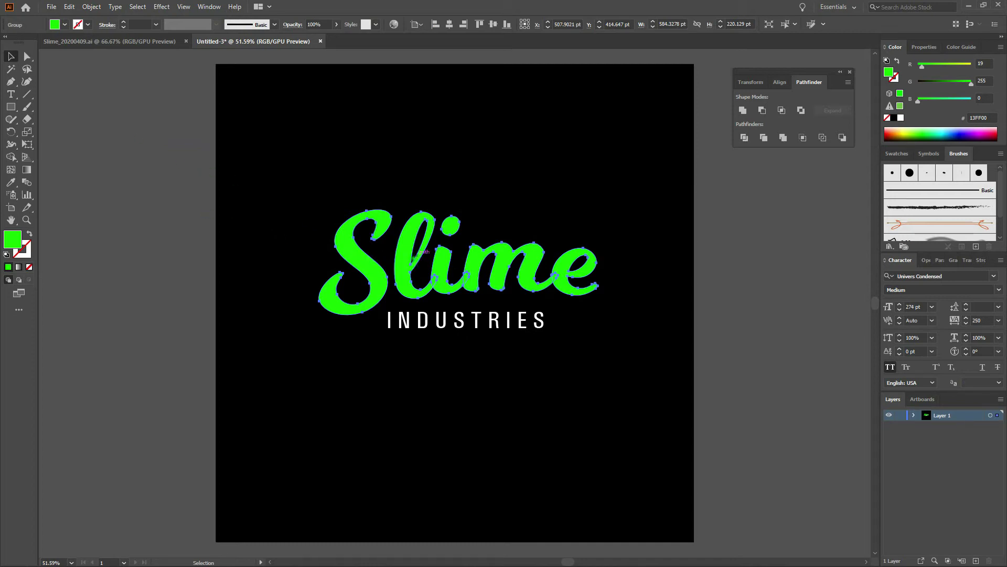
# Reopen the Pathfinder controls and unite the expanded "Slime" letters into a single shape.
pyautogui.click(850, 71)
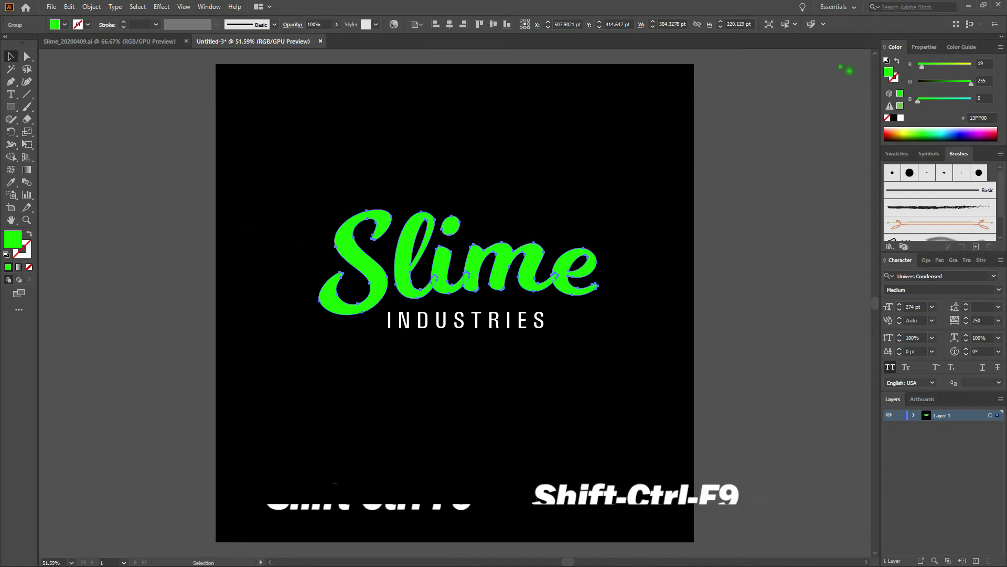
pyautogui.click(212, 7)
pyautogui.click(275, 382)
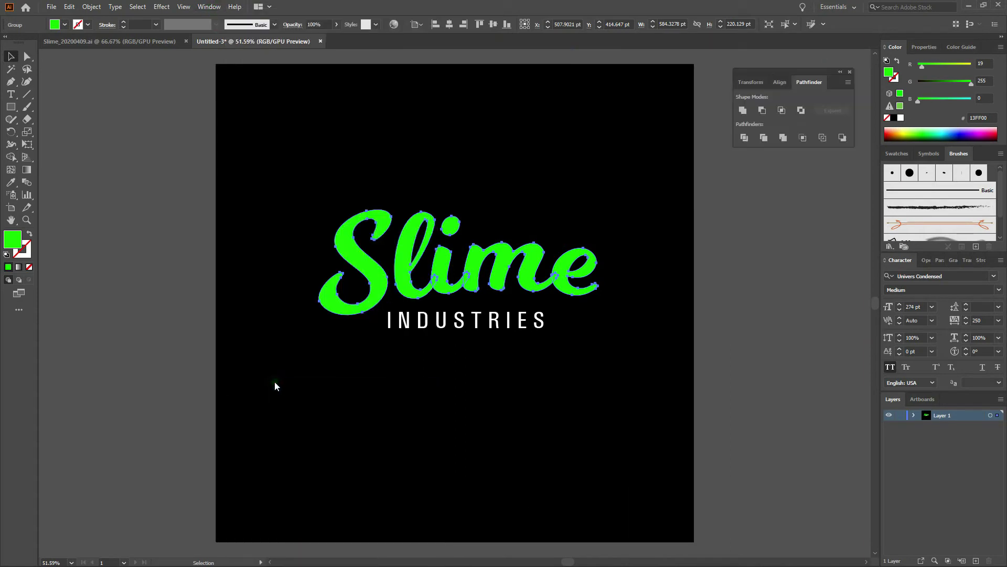
pyautogui.click(744, 110)
# Check the drips in Slime_20200409.ai, then show the working document's rulers and place vertical guides at the lowest points of S, e, l and m.
pyautogui.hotkey('ctrl', 'Tab')
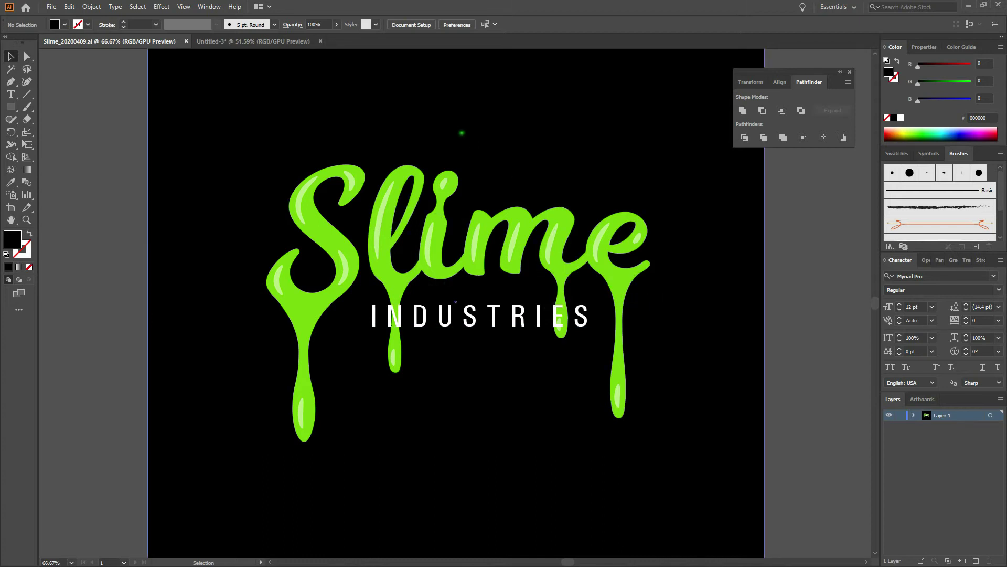
pyautogui.click(269, 42)
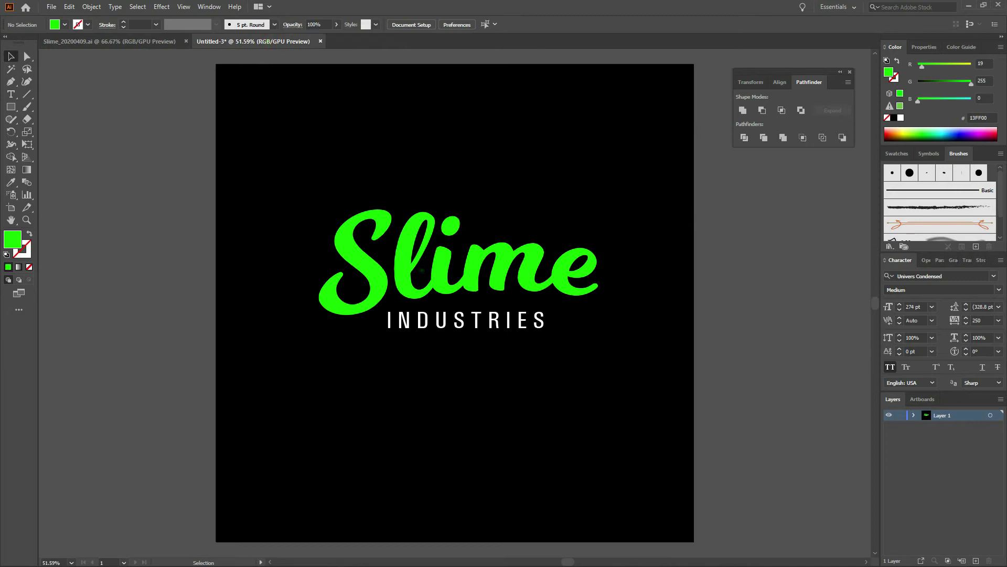
pyautogui.scroll(1, 355, 198)
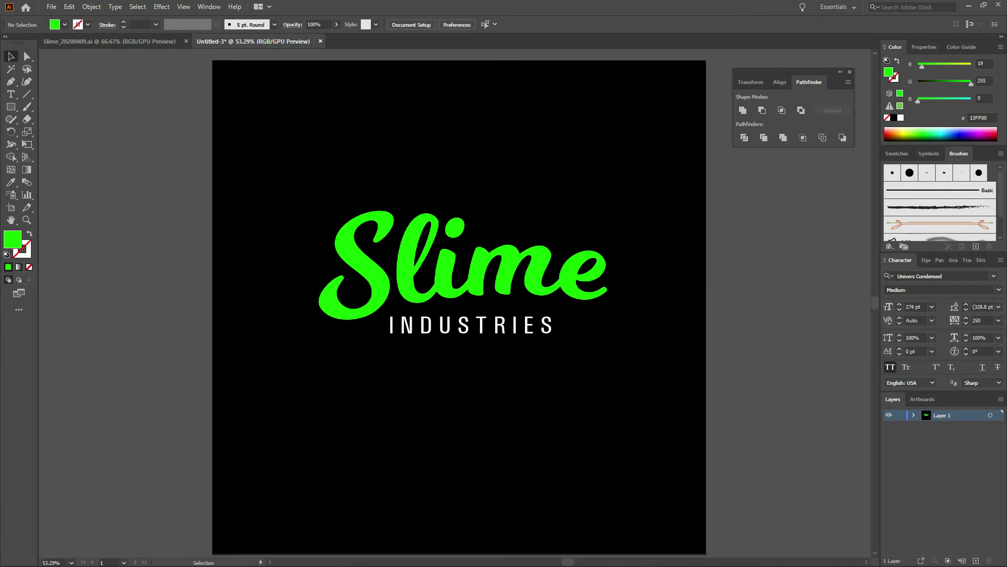
pyautogui.hotkey('ctrl', 'r')
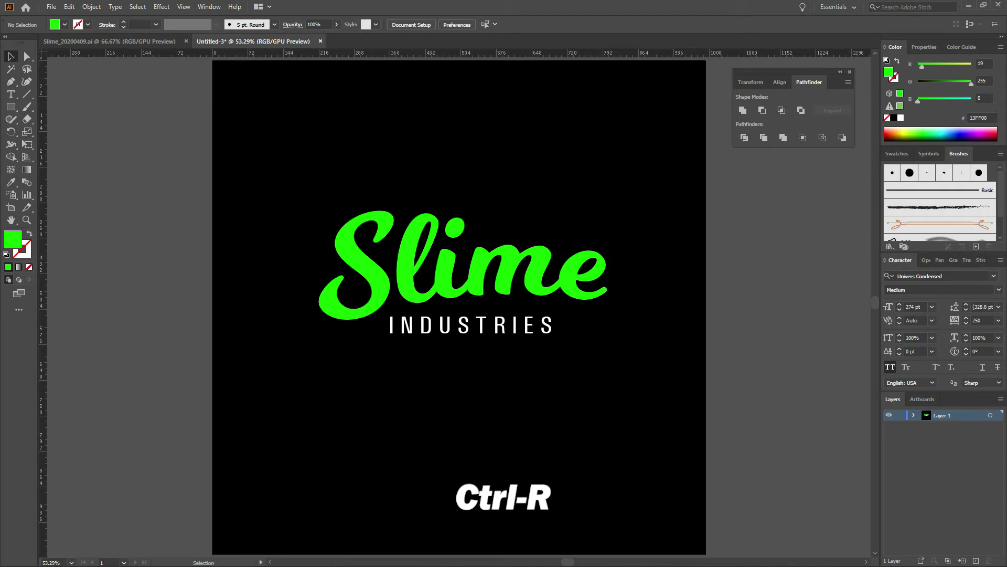
pyautogui.moveTo(43, 343); pyautogui.dragTo(347, 411)
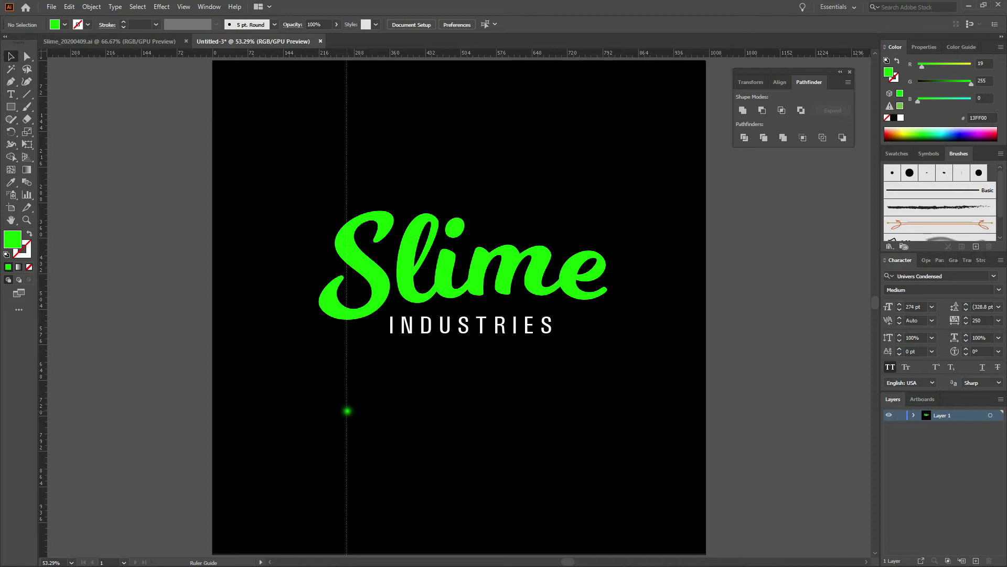
pyautogui.moveTo(347, 411); pyautogui.dragTo(348, 411)
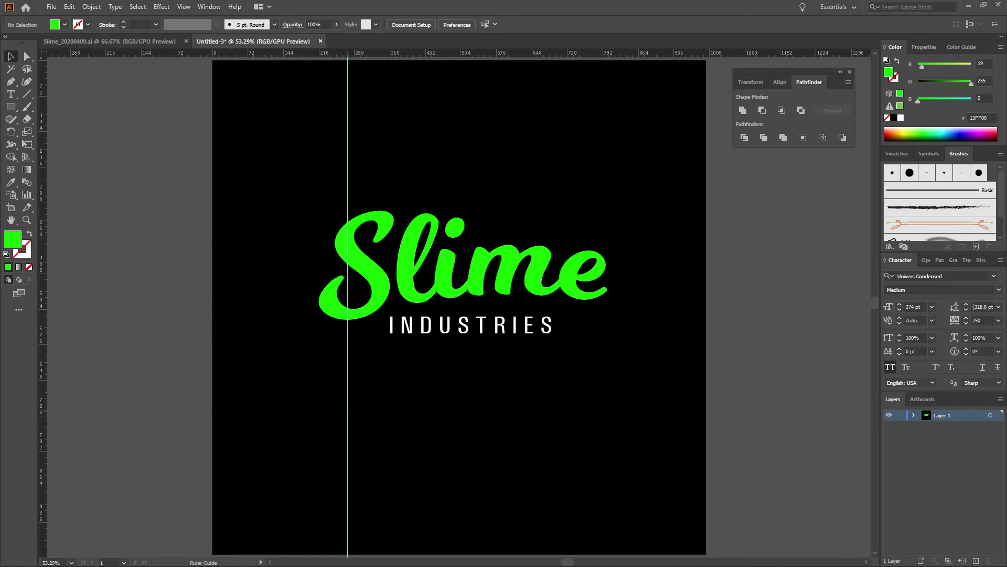
pyautogui.moveTo(43, 344); pyautogui.dragTo(584, 431)
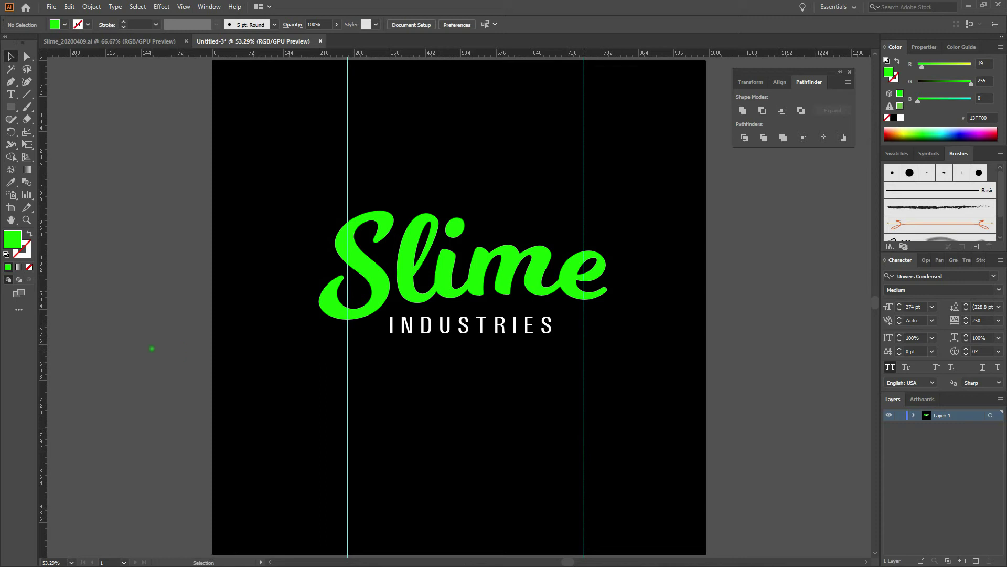
pyautogui.moveTo(43, 322); pyautogui.dragTo(419, 382)
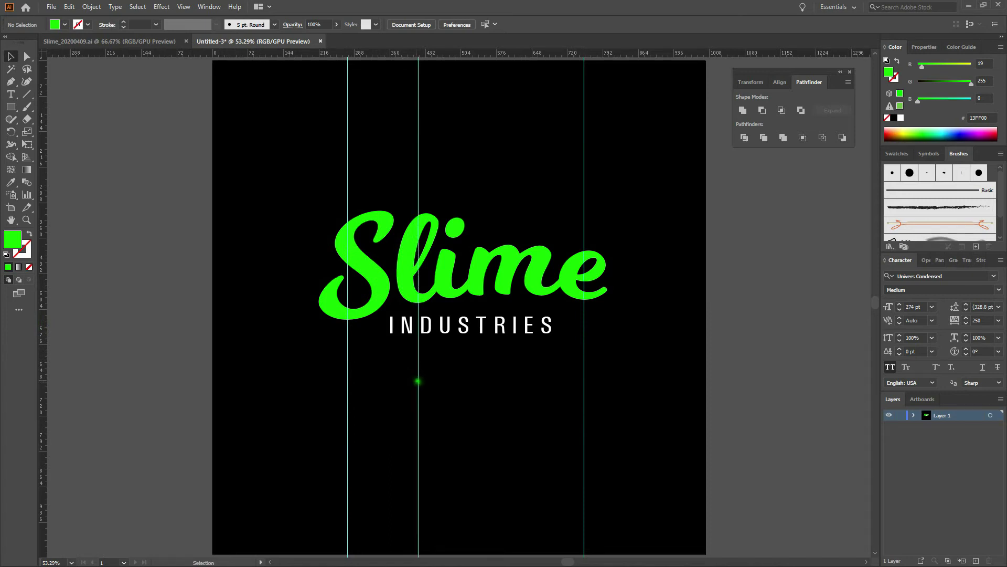
pyautogui.moveTo(41, 329); pyautogui.dragTo(541, 412)
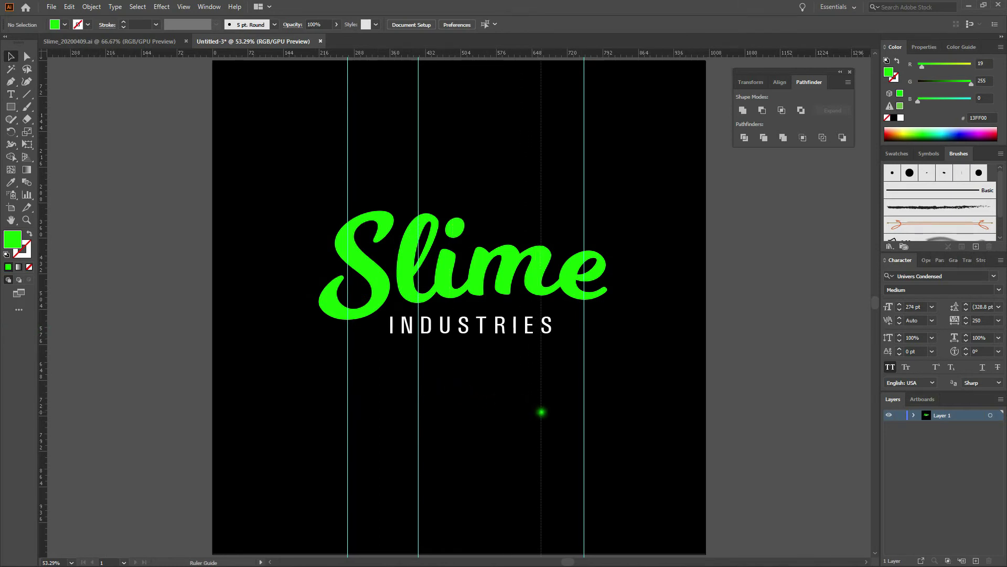
pyautogui.moveTo(541, 412); pyautogui.dragTo(541, 412)
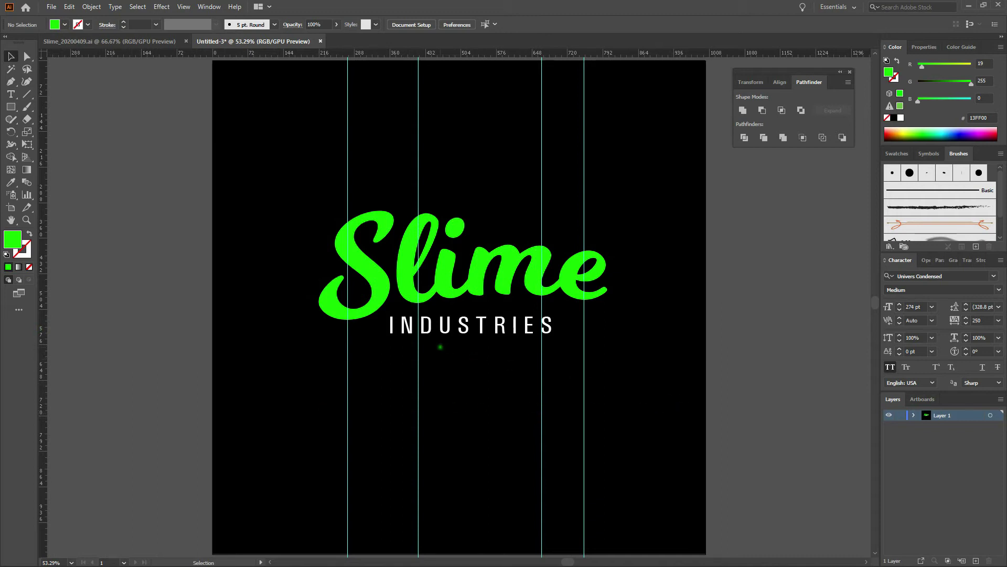
# With the Pen tool, curve the drip's left side from the S's lower-left edge to a rounded tip on the guide, about 173 pt down.
pyautogui.press('a')
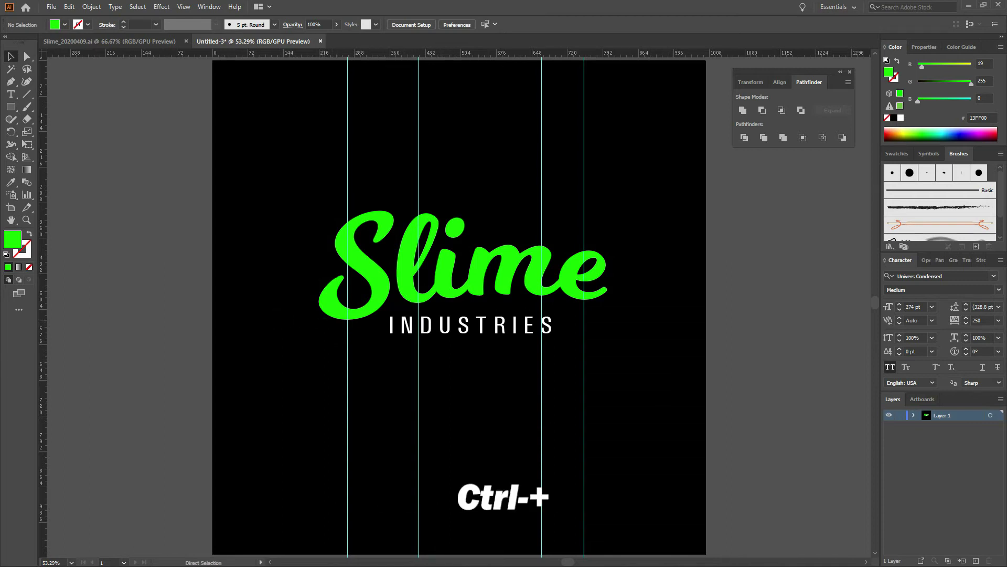
pyautogui.hotkey('ctrl', '+')
pyautogui.hotkey('ctrl', '+')
pyautogui.hotkey('ctrl', '+')
pyautogui.hotkey('ctrl', '+')
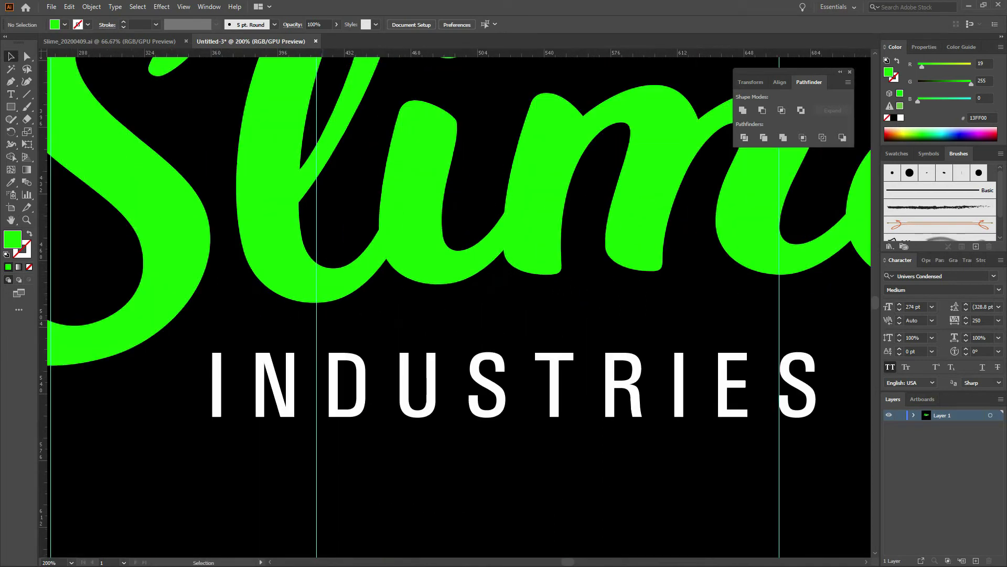
pyautogui.moveTo(171, 420); pyautogui.dragTo(590, 249)
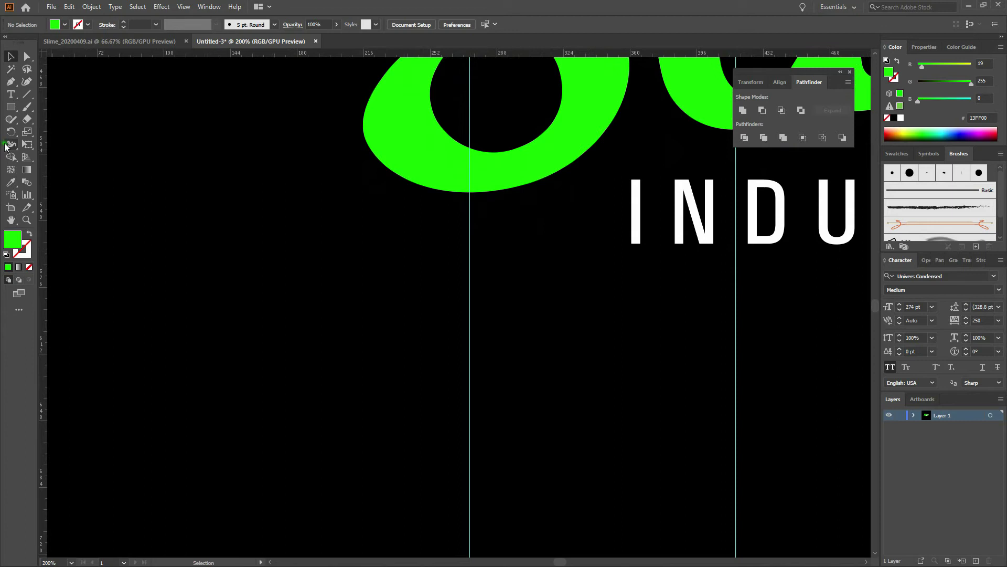
pyautogui.press('p')
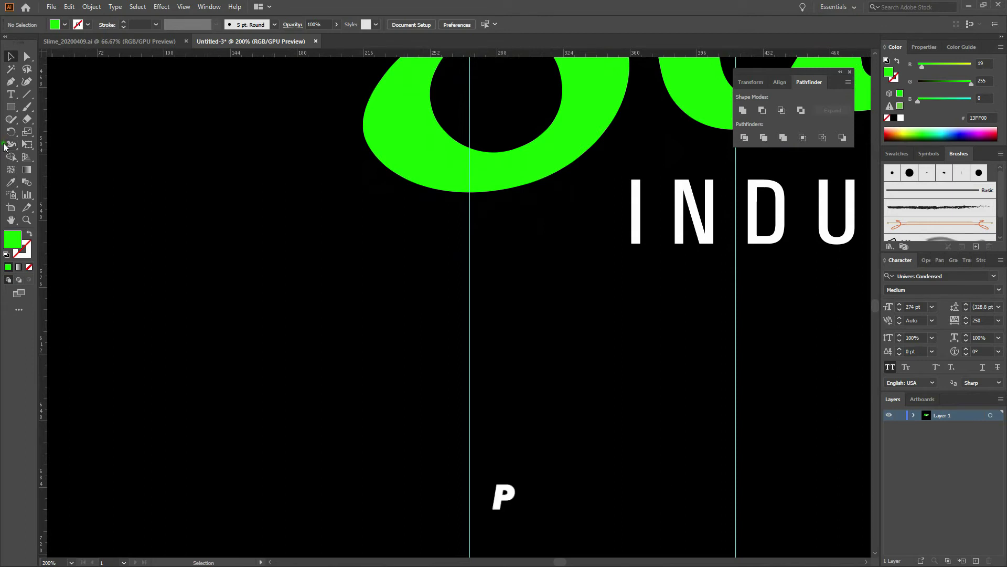
pyautogui.click(11, 81)
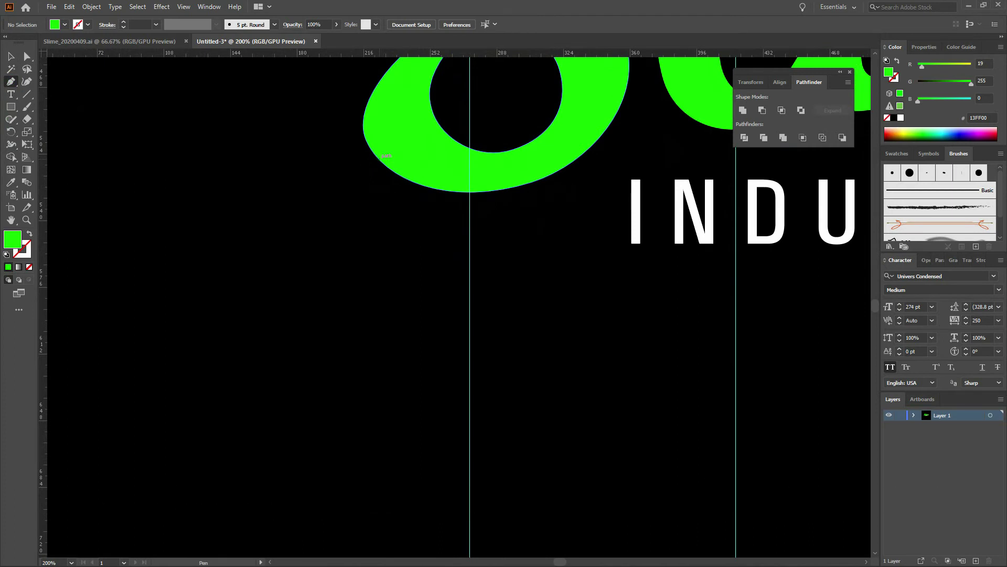
pyautogui.click(378, 158)
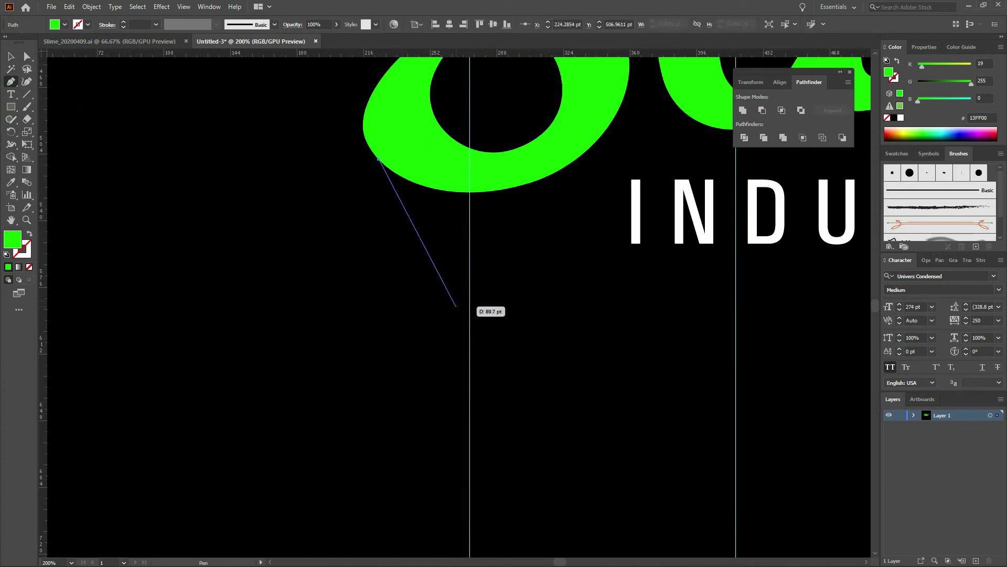
pyautogui.click(457, 316)
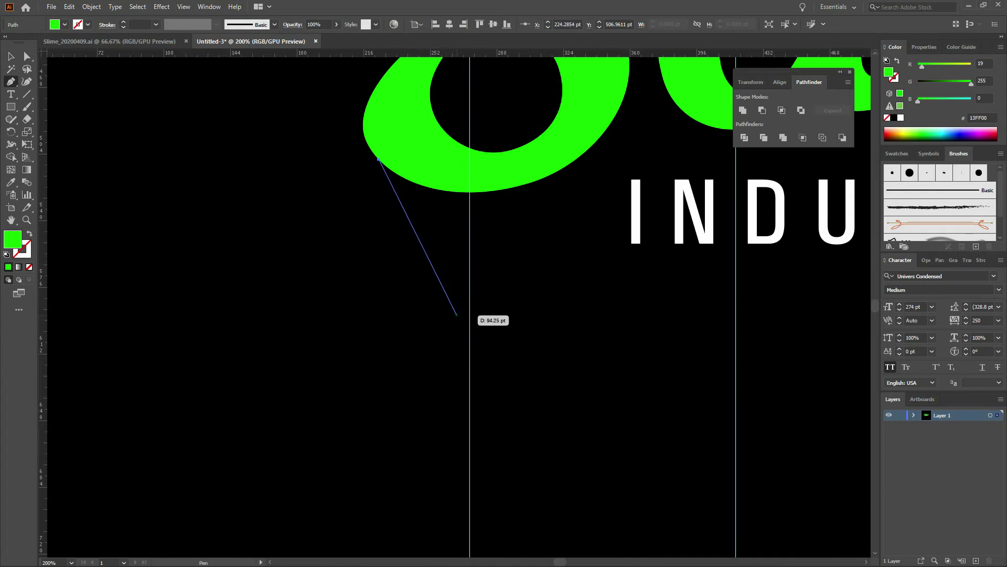
pyautogui.moveTo(457, 316); pyautogui.dragTo(457, 388)
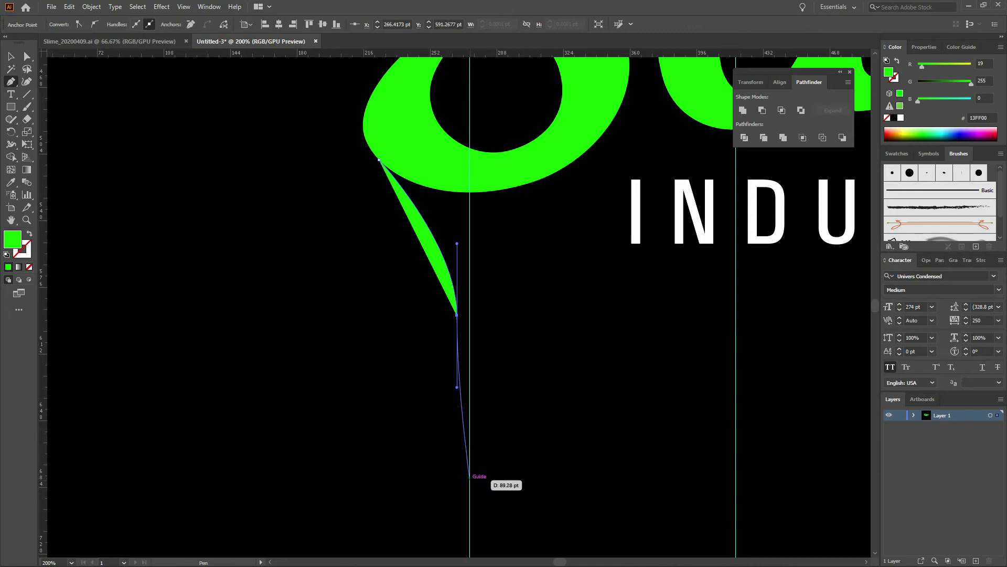
pyautogui.moveTo(470, 479); pyautogui.dragTo(513, 479)
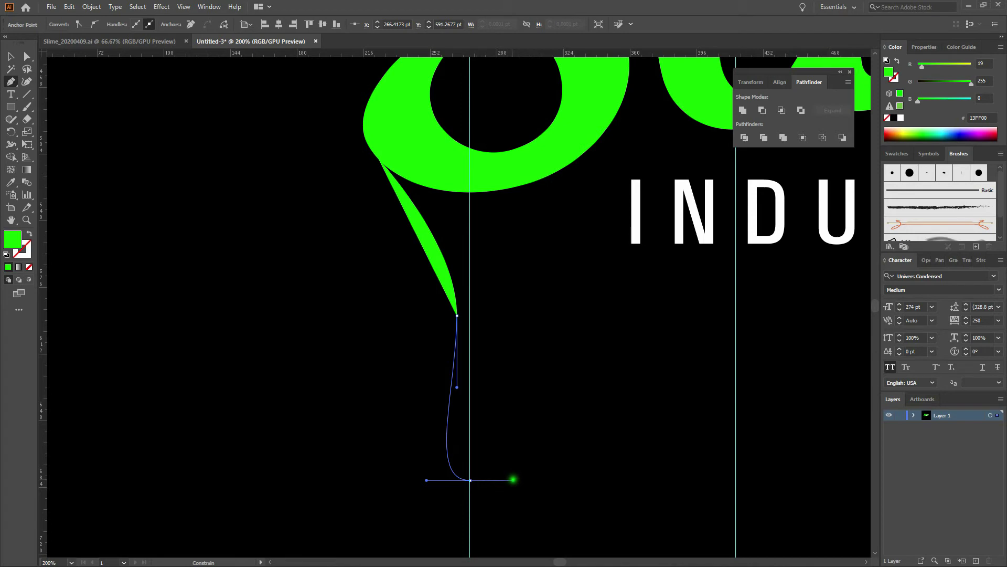
pyautogui.moveTo(513, 479); pyautogui.dragTo(514, 479)
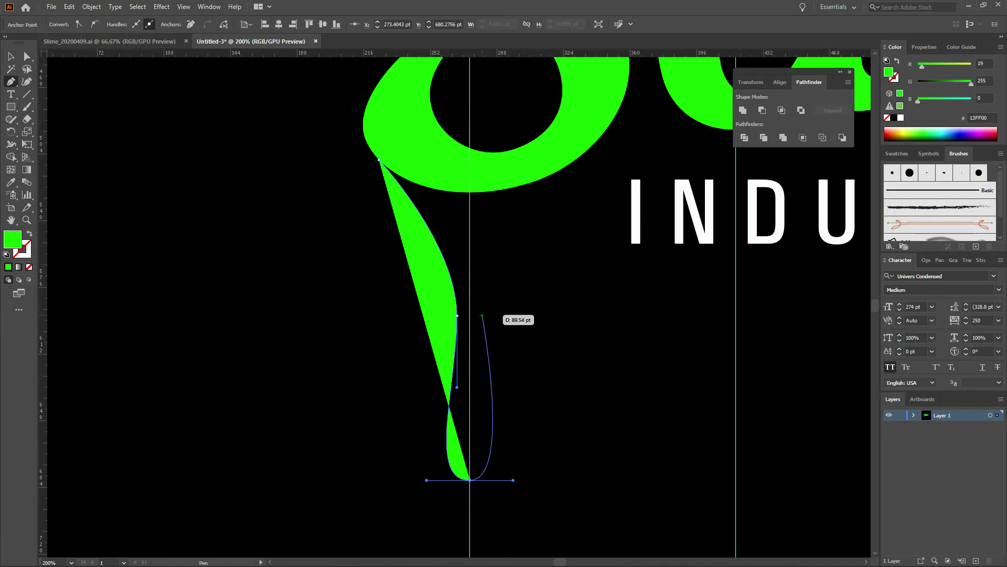
# Mirror the curve up the drip's right side with a neck about 13 pt wide, close the path at its starting point, and deselect it.
pyautogui.moveTo(481, 315); pyautogui.dragTo(481, 274)
pyautogui.moveTo(481, 263); pyautogui.dragTo(479, 244)
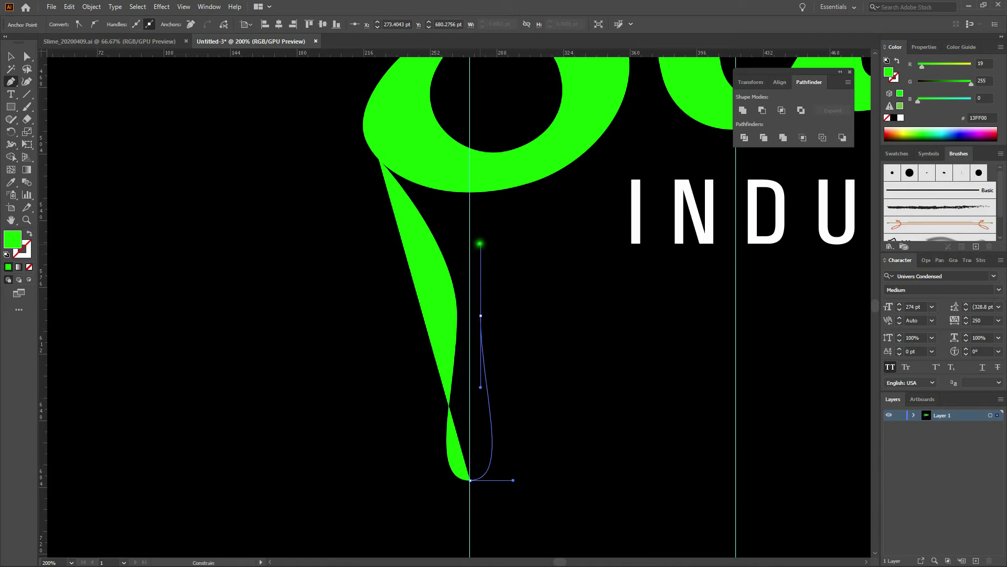
pyautogui.moveTo(480, 244); pyautogui.dragTo(481, 237)
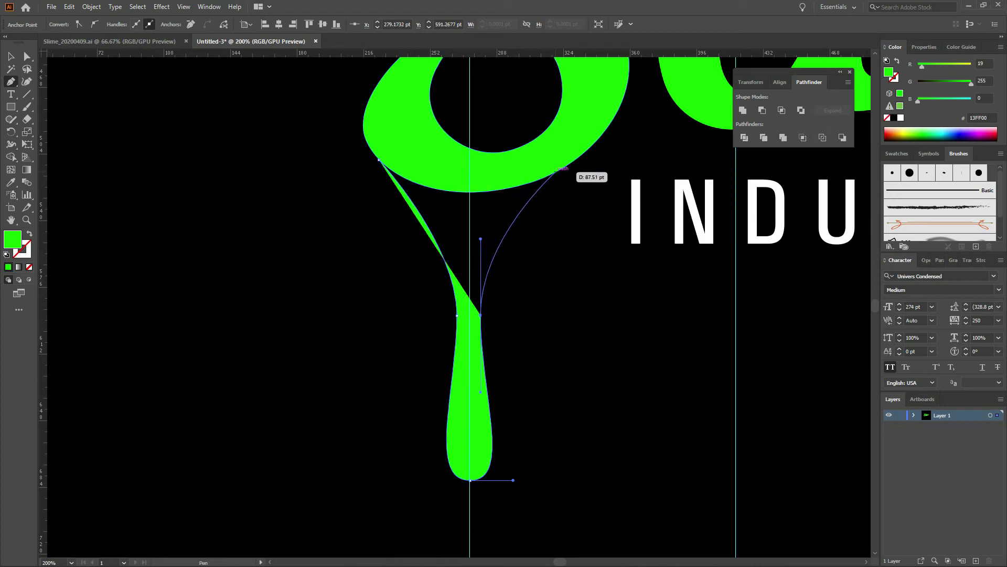
pyautogui.click(555, 171)
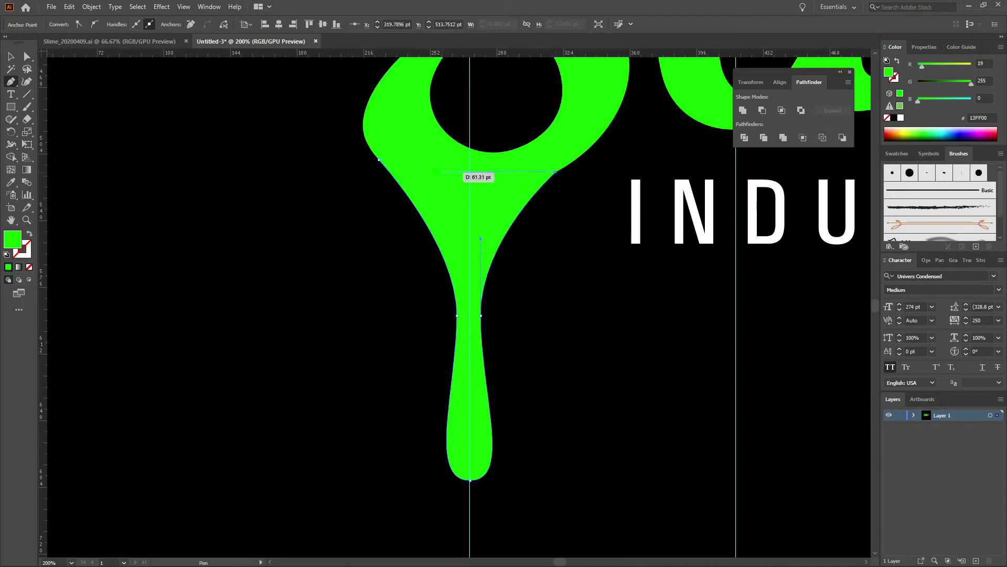
pyautogui.click(379, 159)
pyautogui.press('v')
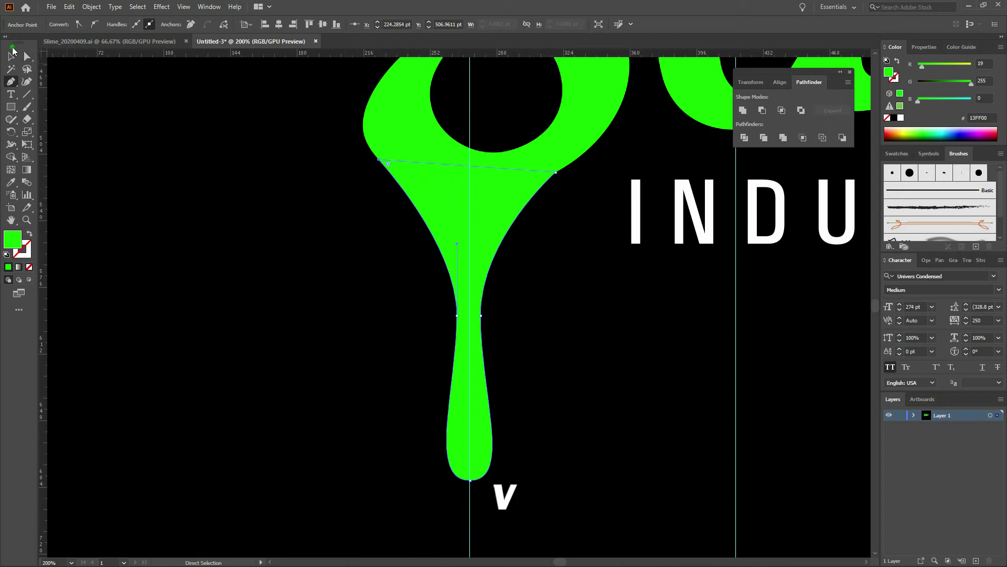
pyautogui.click(11, 57)
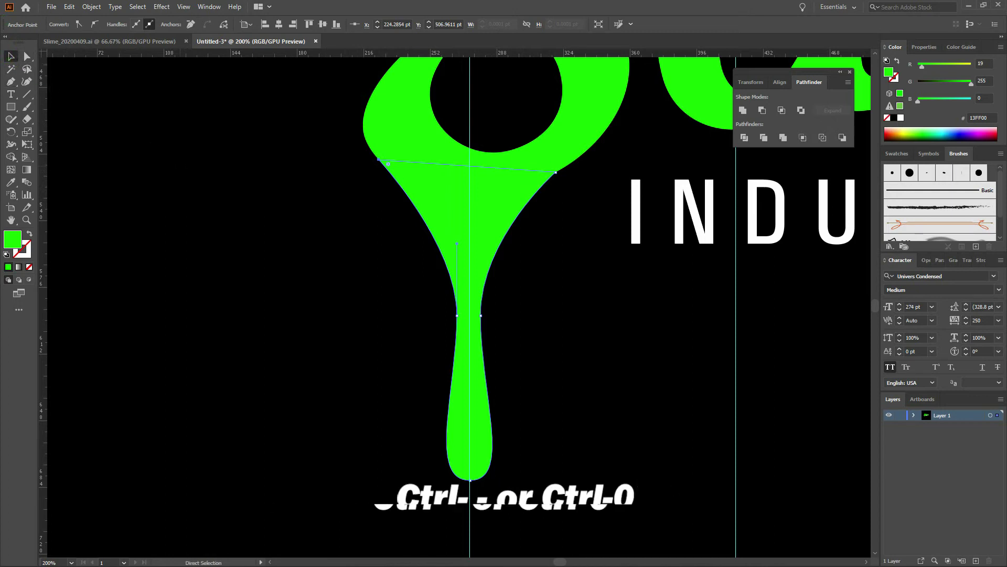
pyautogui.hotkey('ctrl', '0')
pyautogui.click(535, 398)
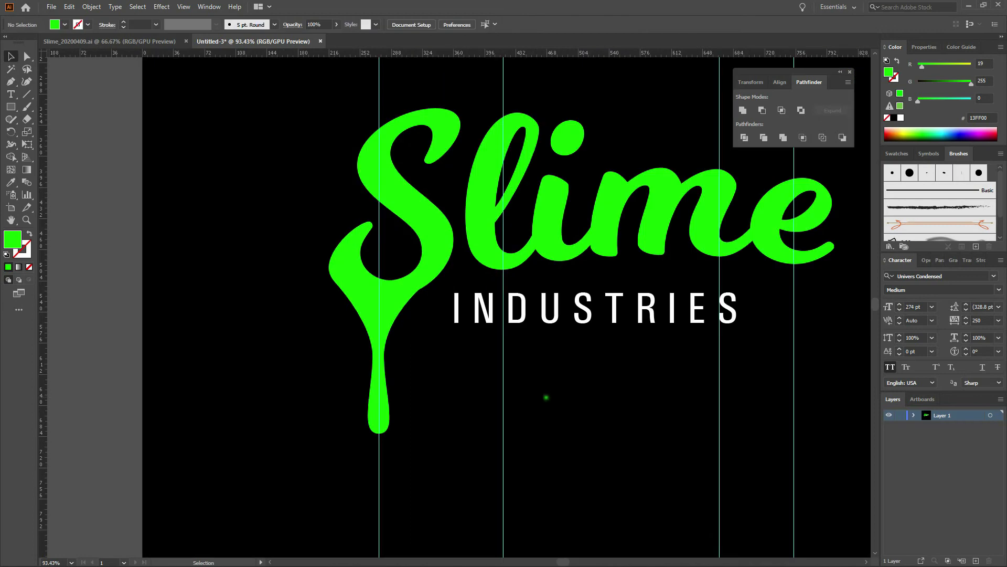
# With the Pen tool, curve a drip's left side from the e's lower-left edge to a rounded tip on its guide, about 130 pt down.
pyautogui.scroll(3, 663, 354)
pyautogui.moveTo(664, 353); pyautogui.dragTo(451, 358)
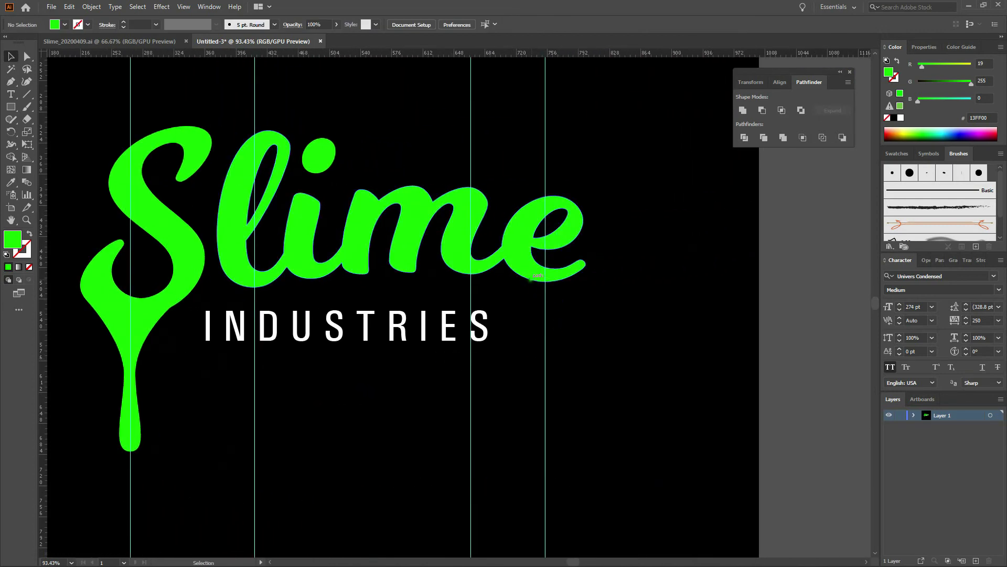
pyautogui.hotkey('ctrl', '=')
pyautogui.hotkey('ctrl', '=')
pyautogui.hotkey('ctrl', '=')
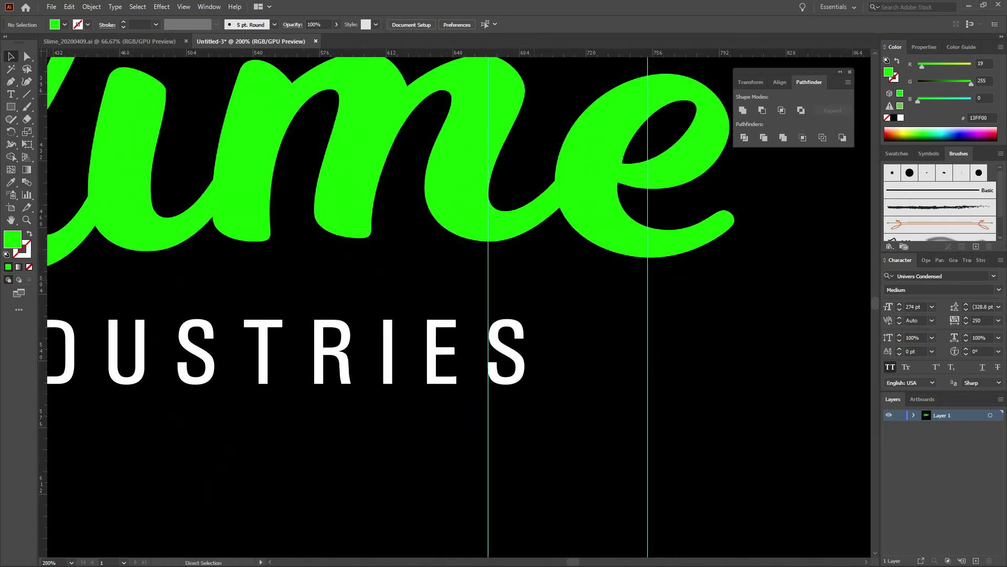
pyautogui.moveTo(618, 320); pyautogui.dragTo(502, 265)
pyautogui.moveTo(11, 82); pyautogui.dragTo(47, 83)
pyautogui.click(467, 180)
pyautogui.moveTo(520, 306); pyautogui.dragTo(520, 379)
pyautogui.moveTo(532, 418); pyautogui.dragTo(567, 420)
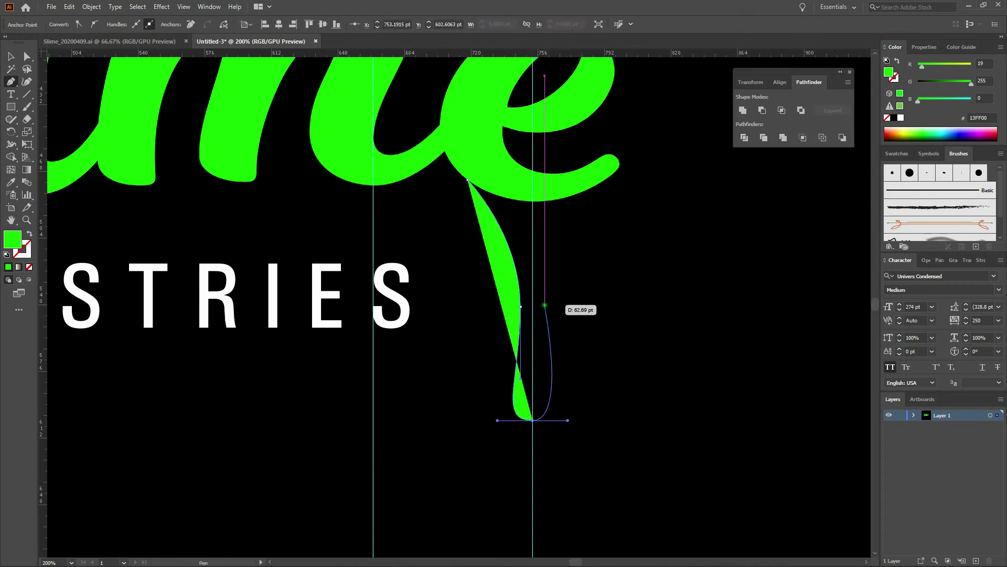
# Mirror the curve up the e drip's right side with a neck about 13 pt wide, close the path, and deselect it.
pyautogui.moveTo(544, 305); pyautogui.dragTo(545, 247)
pyautogui.click(598, 184)
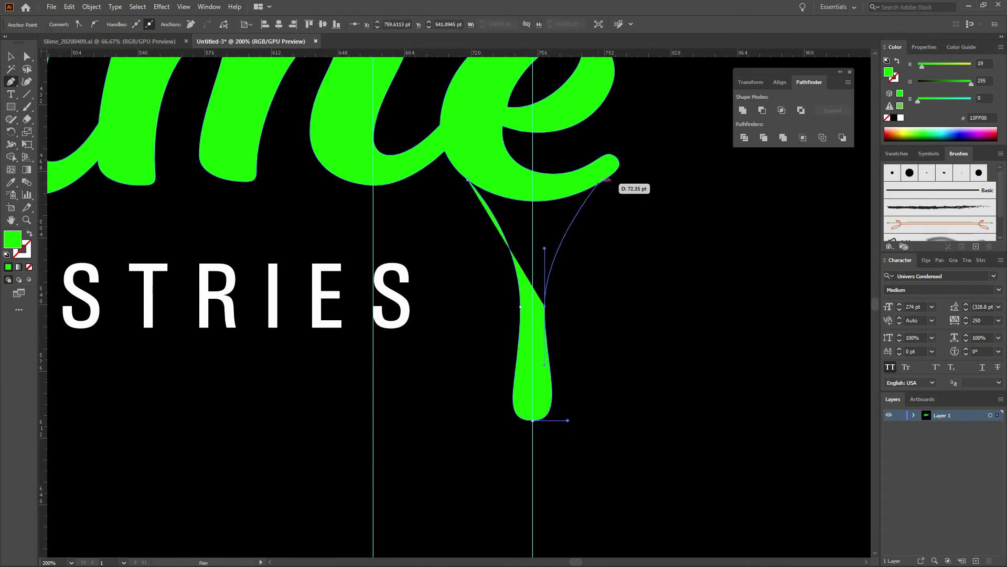
pyautogui.click(467, 179)
pyautogui.click(11, 57)
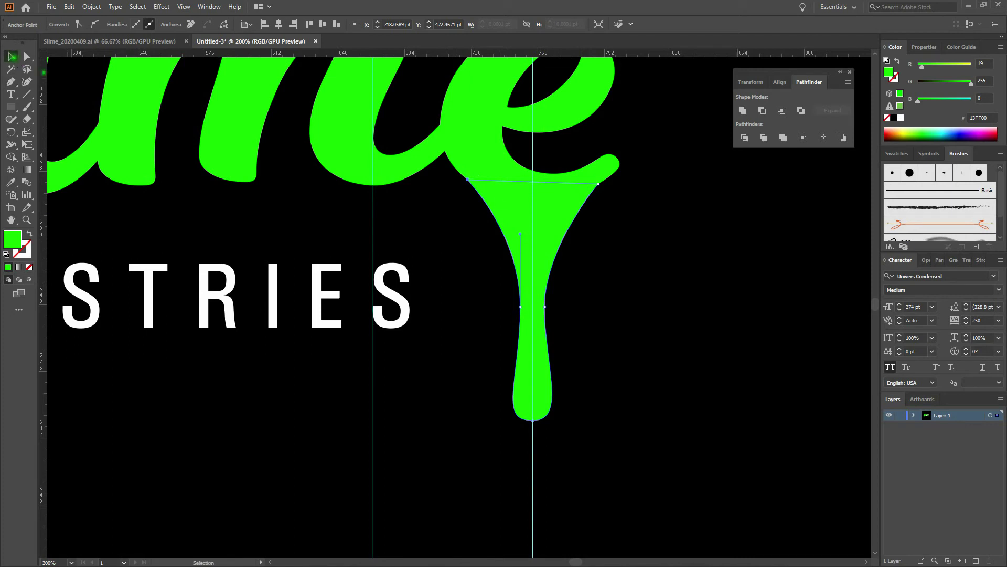
pyautogui.click(737, 283)
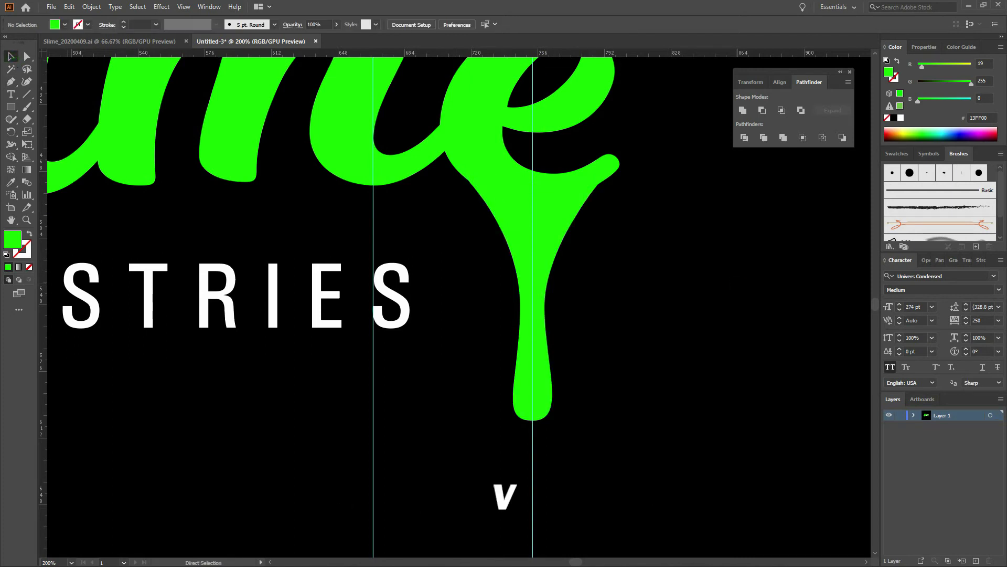
# Hide the guides to check the S and e drips on the whole logo, then show the guides again.
pyautogui.hotkey('ctrl', '0')
pyautogui.press('space')
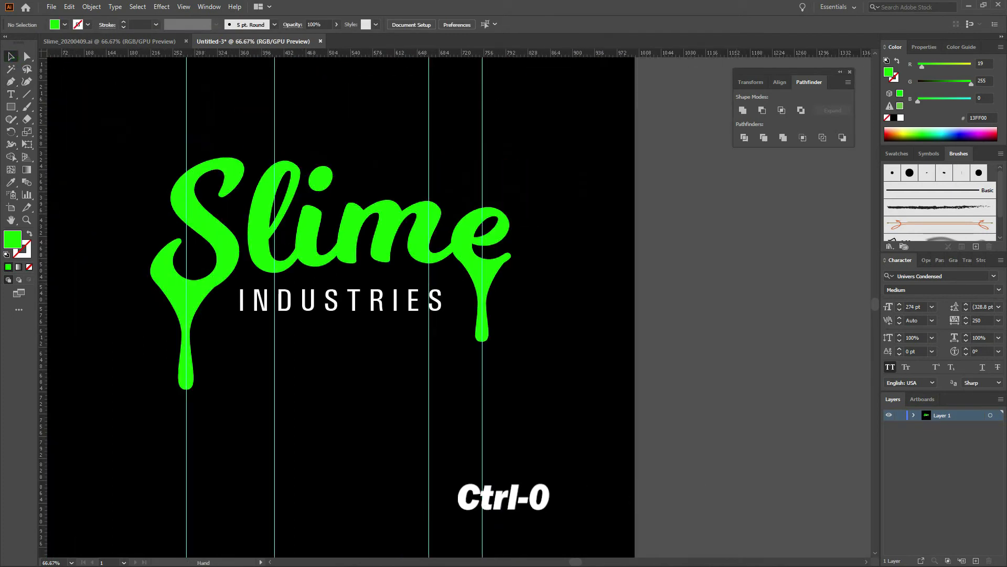
pyautogui.moveTo(590, 388); pyautogui.dragTo(734, 362)
pyautogui.hotkey('ctrl', ';')
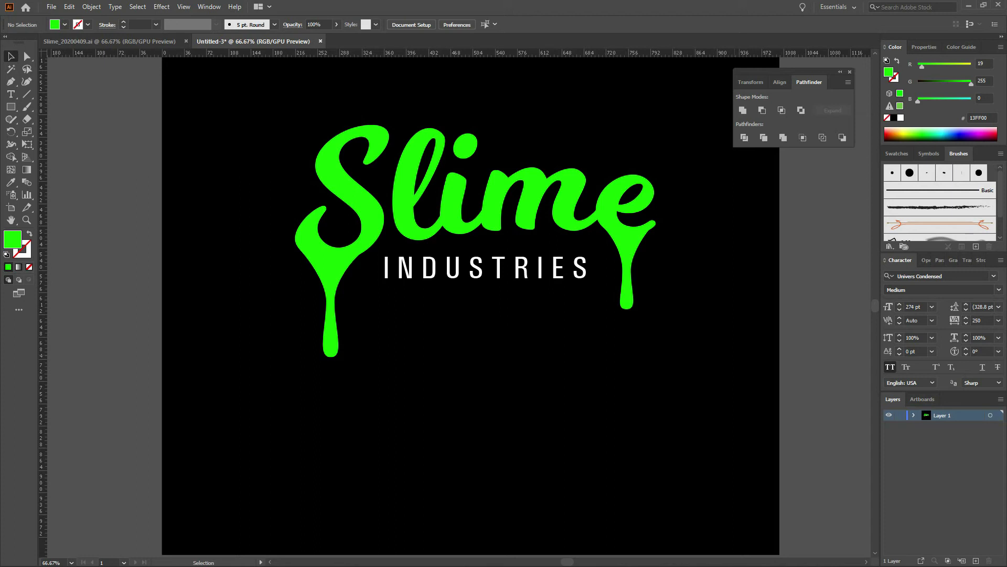
pyautogui.press('a')
pyautogui.hotkey('ctrl', ';')
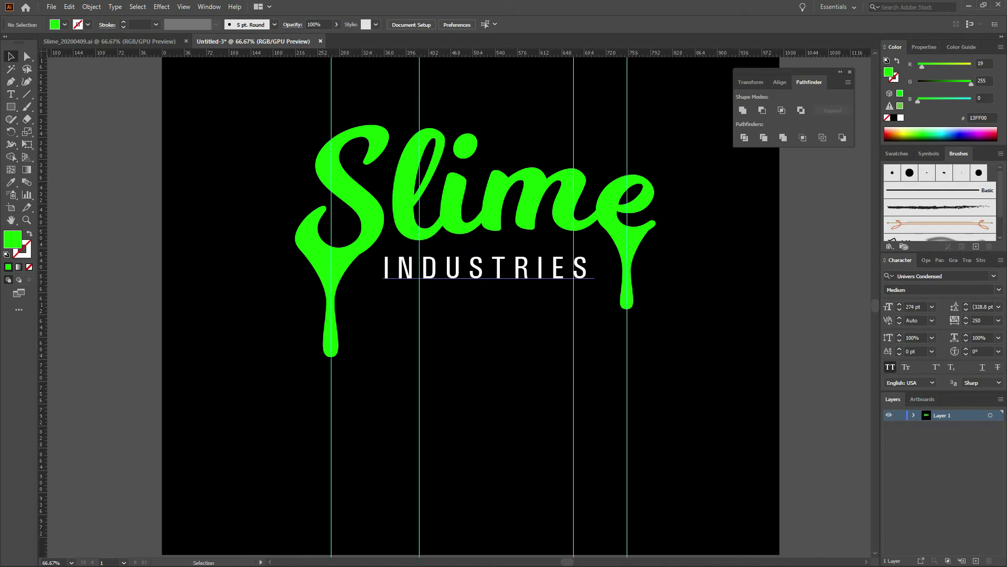
# With the Pen tool, draw a drip about 100 pt long with a neck about 10 pt wide below the l, centred on its guide.
pyautogui.hotkey('ctrl', 'space')
pyautogui.moveTo(386, 220); pyautogui.dragTo(498, 349)
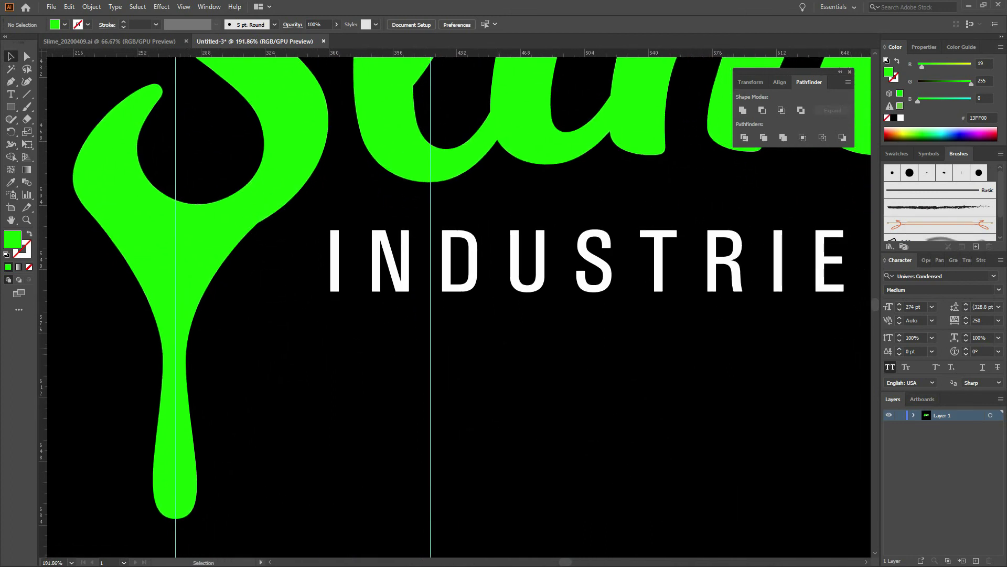
pyautogui.click(495, 348)
pyautogui.press('p')
pyautogui.click(382, 167)
pyautogui.moveTo(420, 267); pyautogui.dragTo(460, 347)
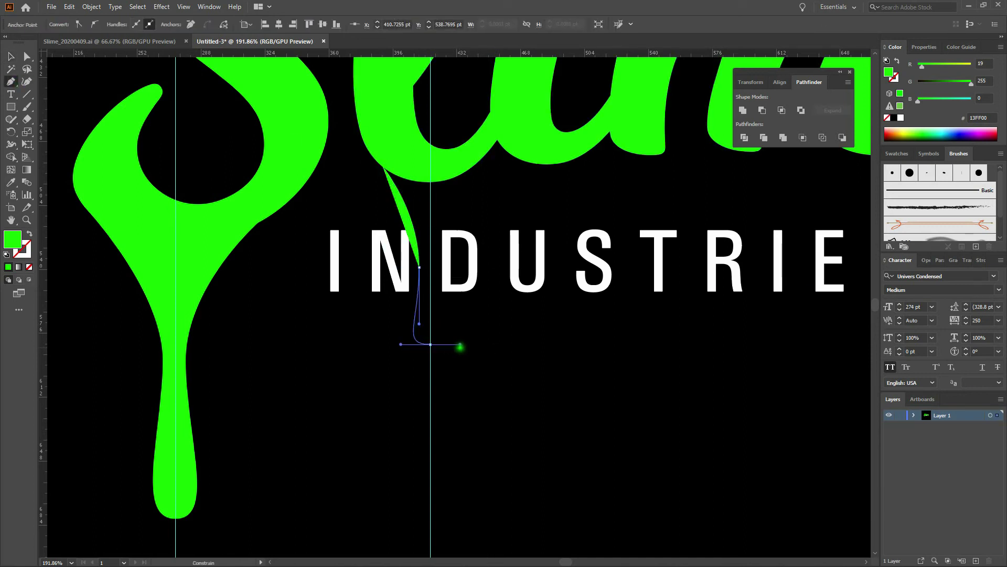
pyautogui.moveTo(436, 266); pyautogui.dragTo(436, 218)
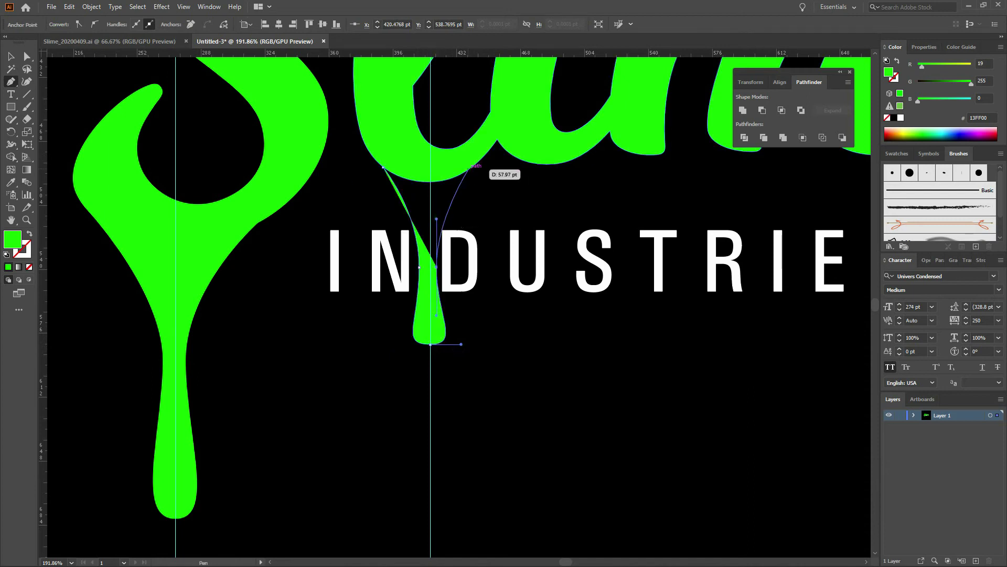
pyautogui.click(468, 168)
pyautogui.keyDown('ctrl'); pyautogui.click(518, 337); pyautogui.keyUp('ctrl')
# Draw a closed drip about 93 pt long below the m's last stroke, centred on its guide, and deselect it.
pyautogui.moveTo(517, 338); pyautogui.dragTo(339, 401)
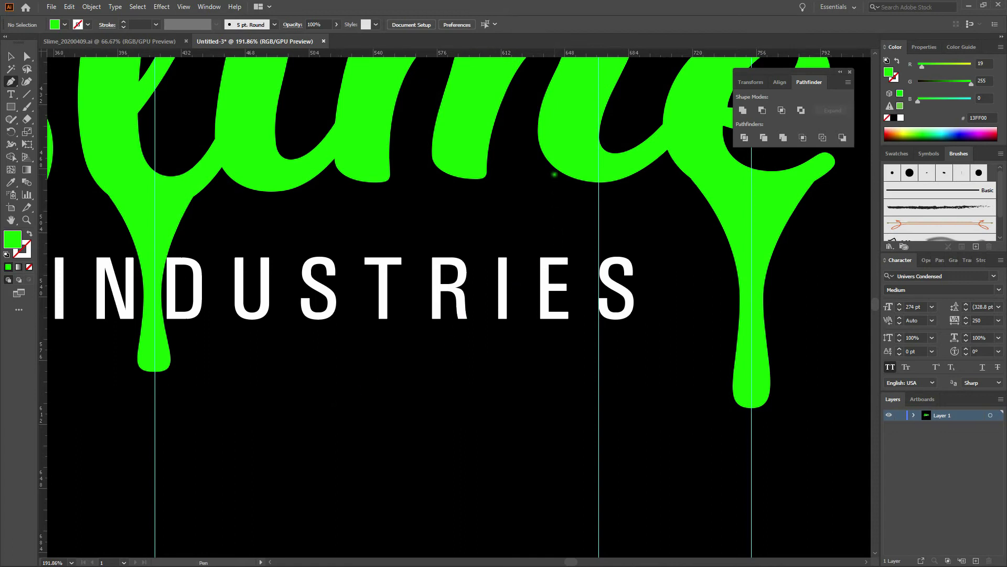
pyautogui.click(553, 166)
pyautogui.moveTo(599, 331); pyautogui.dragTo(637, 330)
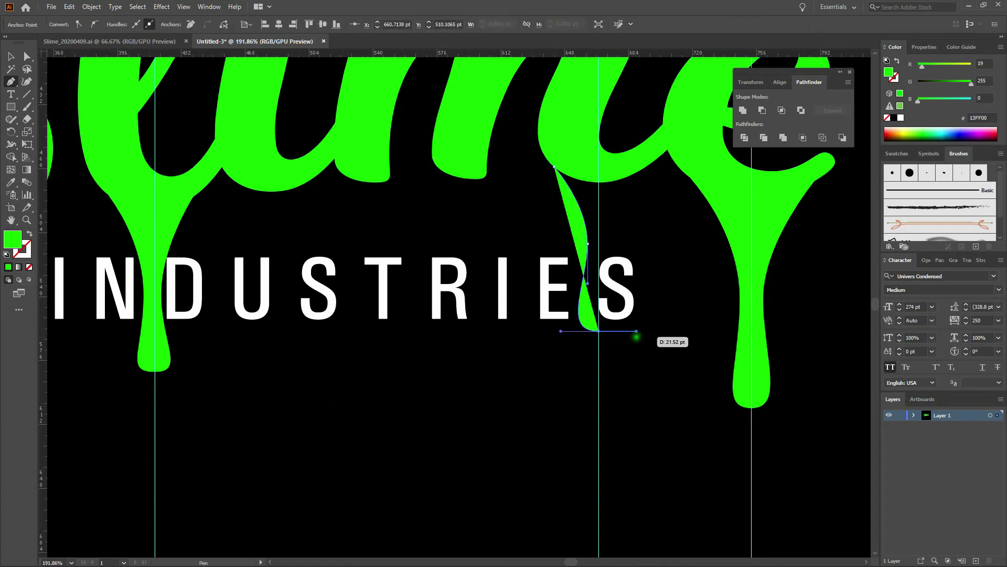
pyautogui.click(631, 174)
pyautogui.click(553, 166)
pyautogui.click(11, 56)
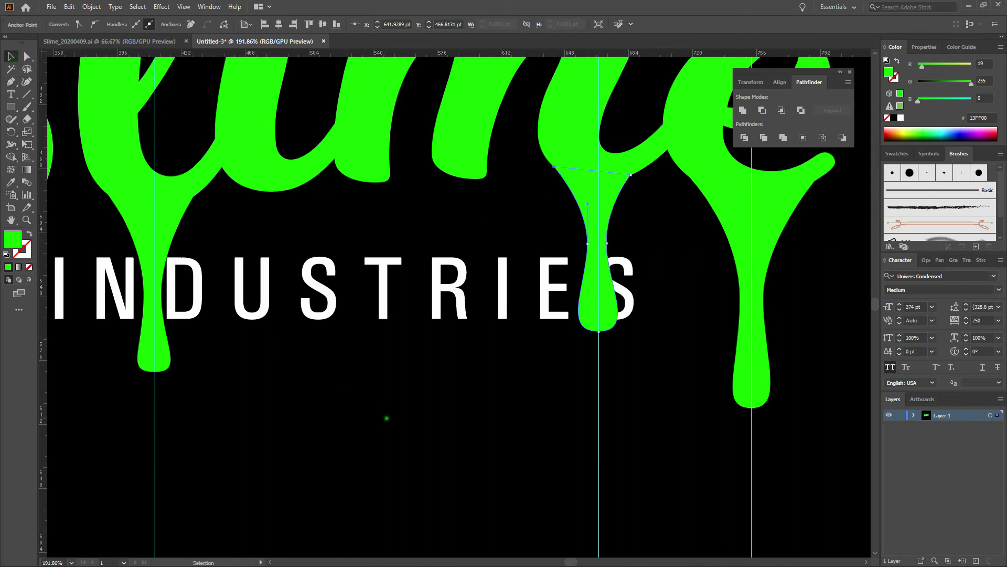
pyautogui.click(387, 416)
pyautogui.press('v')
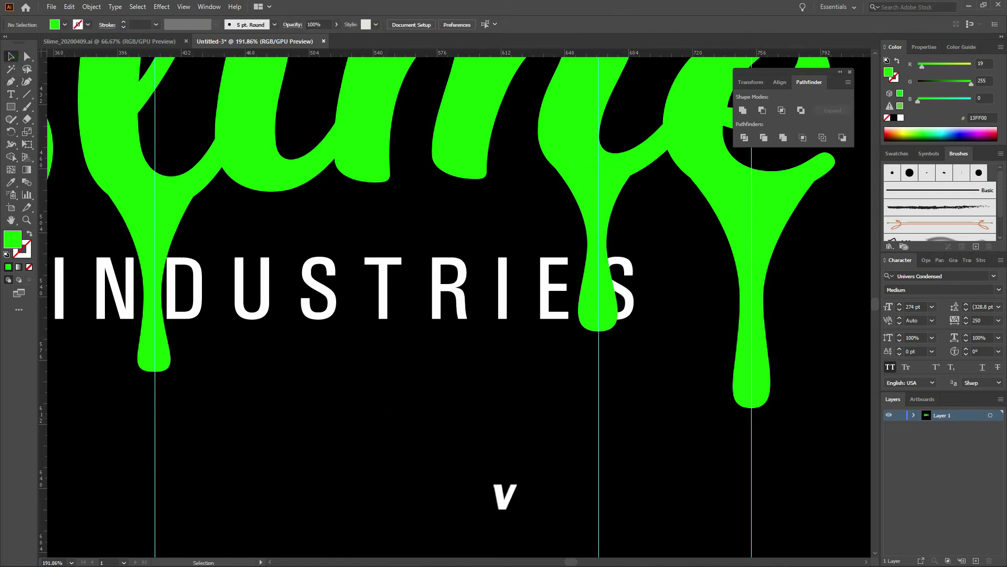
# Hide the vertical guides across the artboard.
pyautogui.hotkey('ctrl', '0')
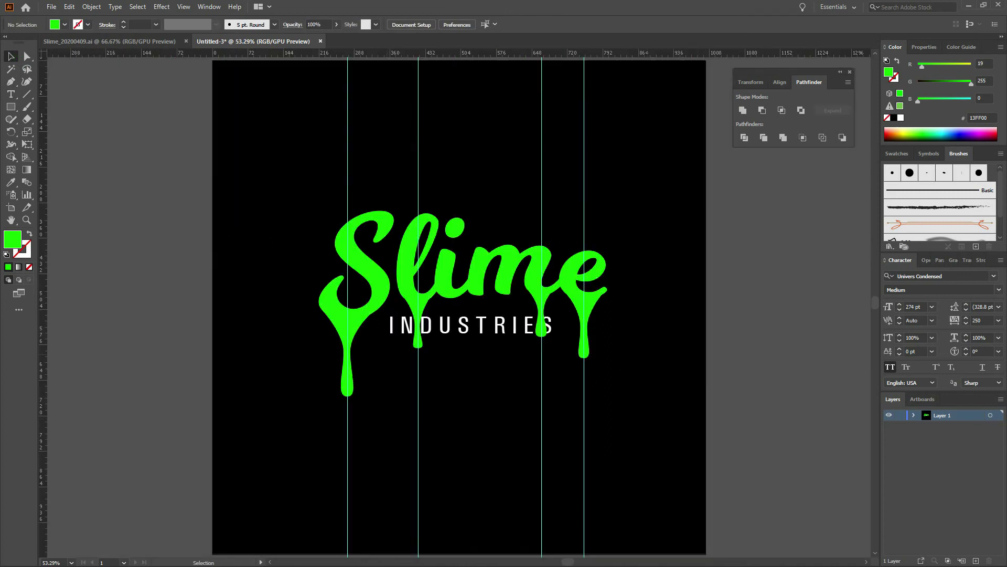
pyautogui.press('a')
pyautogui.hotkey('ctrl', ';')
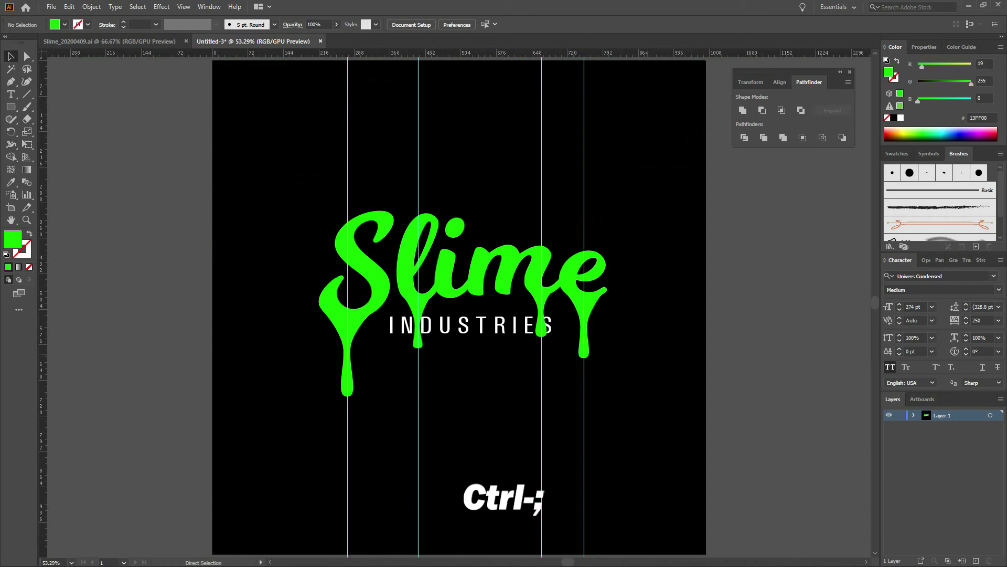
pyautogui.hotkey('ctrl', ';')
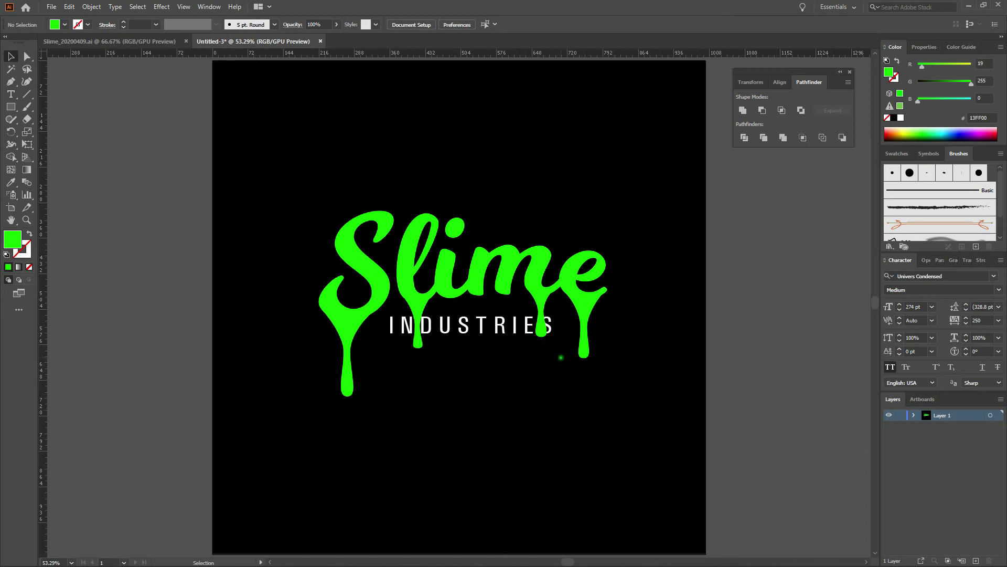
# Bring the "INDUSTRIES" text to the front of the drips and deselect it.
pyautogui.press('v')
pyautogui.click(456, 326)
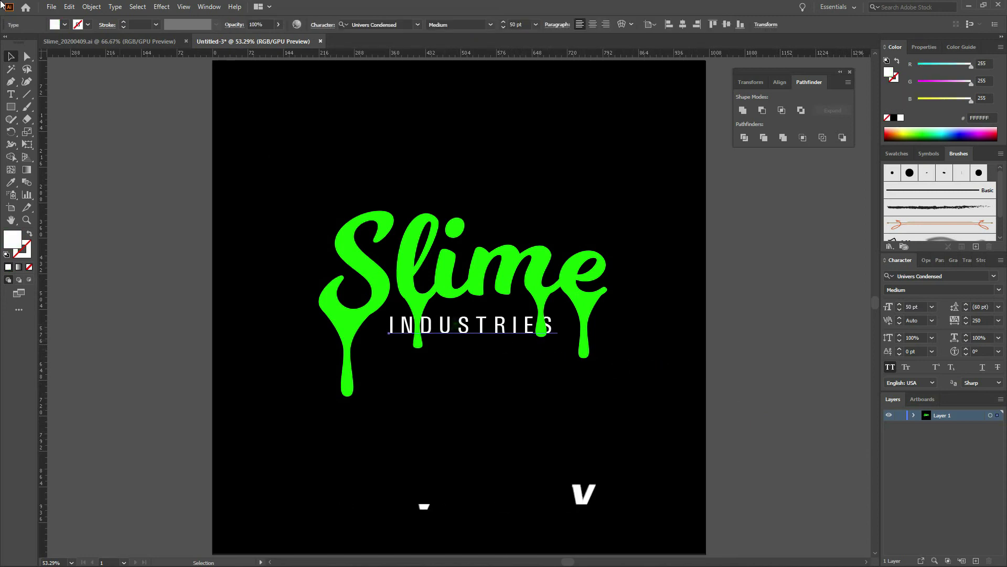
pyautogui.click(92, 7)
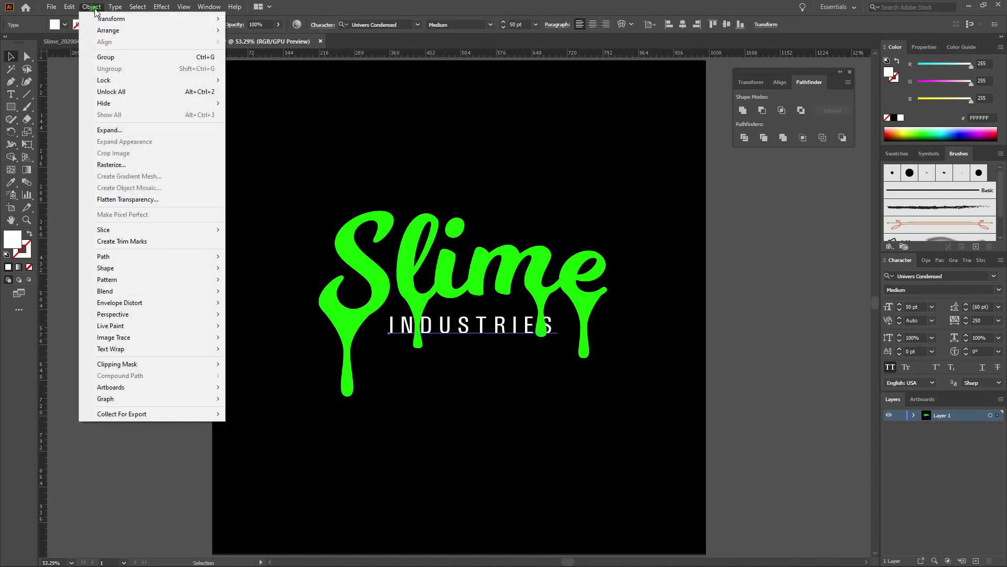
pyautogui.click(129, 33)
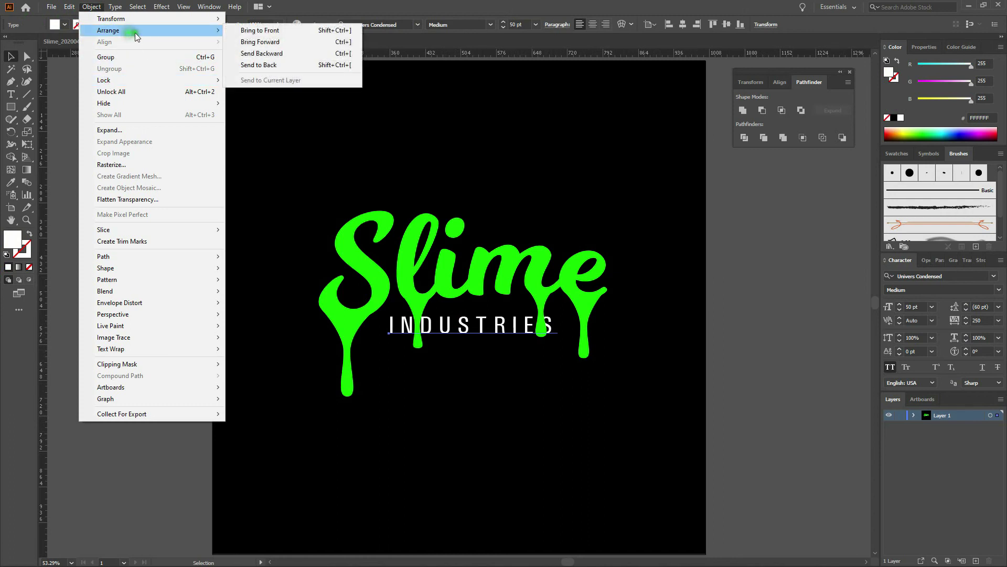
pyautogui.click(279, 31)
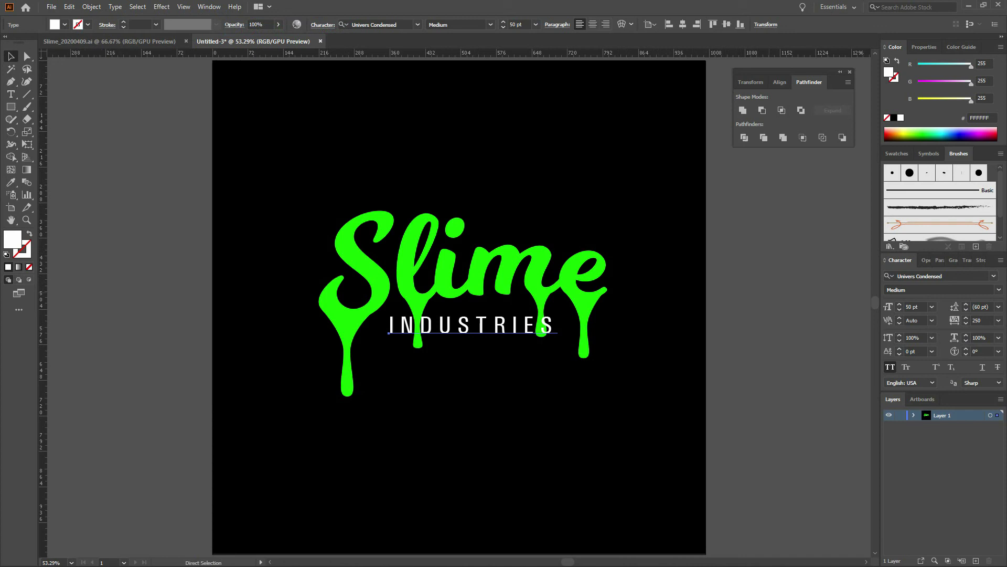
pyautogui.click(769, 292)
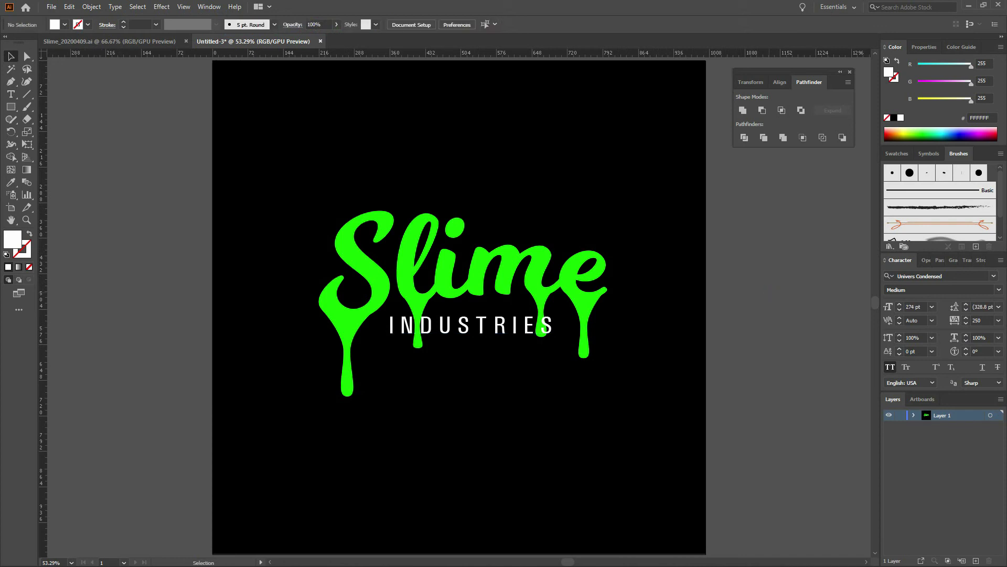
# Check the highlights on the letters and drips in Slime_20200409.ai, then return to the working document.
pyautogui.hotkey('ctrl', '-')
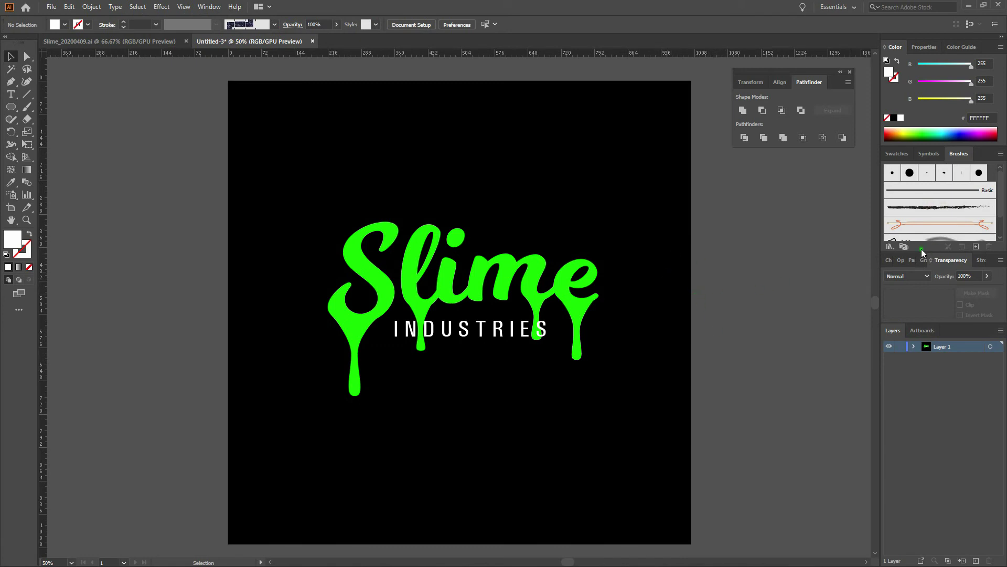
pyautogui.click(157, 41)
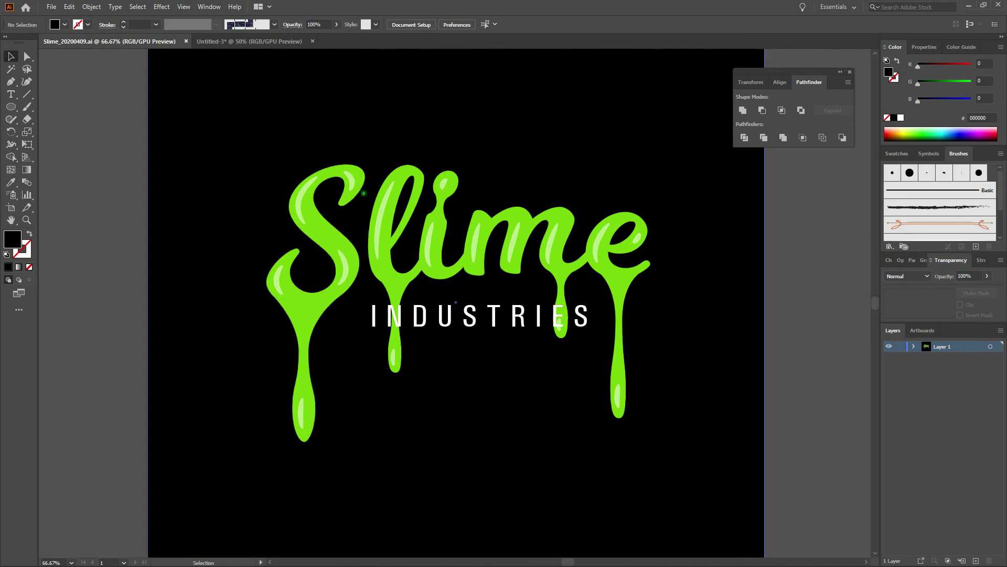
pyautogui.click(248, 41)
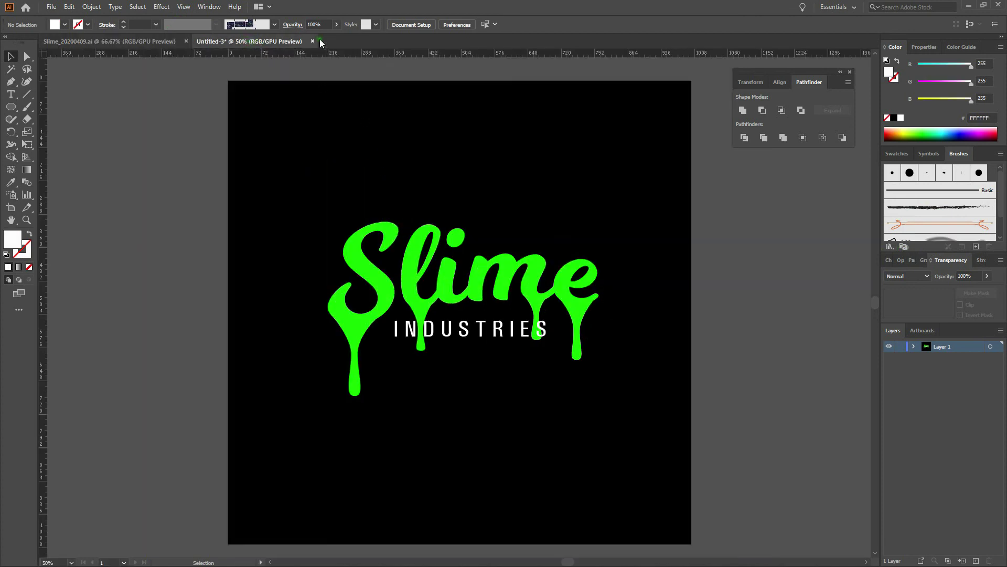
# With the Ellipse tool, draw a small white ellipse about 28 by 10 pt in the black area below "INDUSTRIES".
pyautogui.press('m')
pyautogui.click(10, 108)
pyautogui.moveTo(10, 110); pyautogui.dragTo(64, 134)
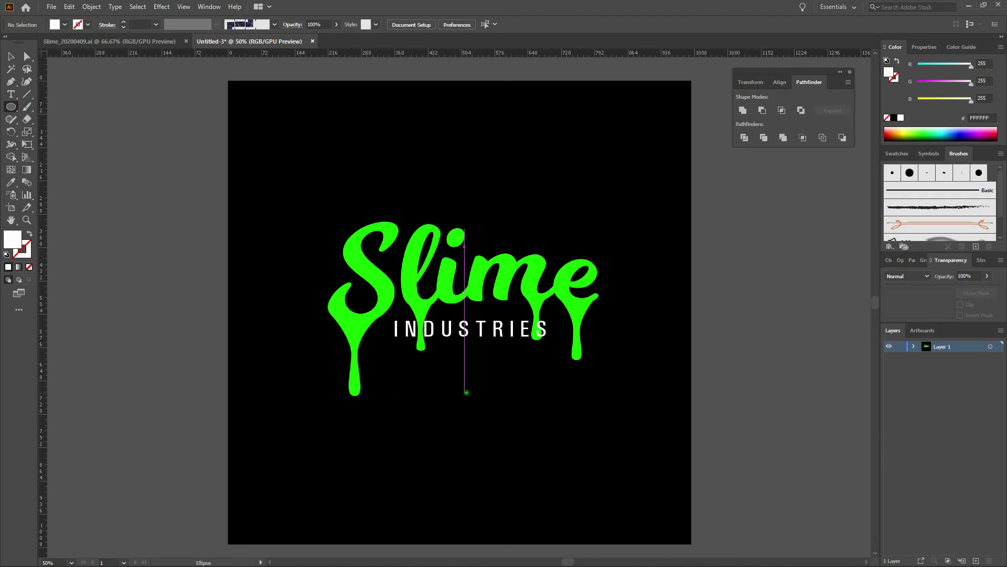
pyautogui.moveTo(459, 394); pyautogui.dragTo(473, 398)
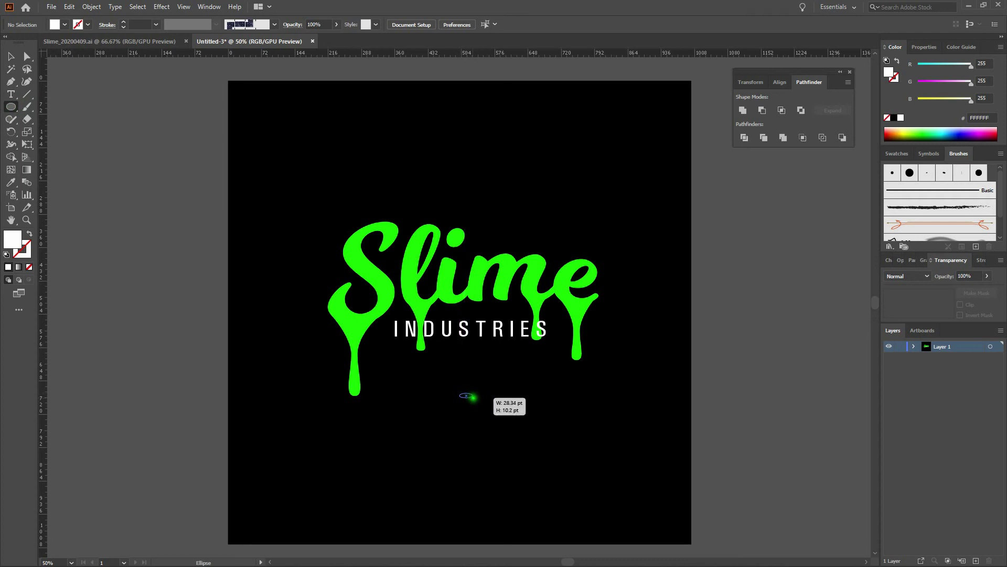
pyautogui.moveTo(473, 398); pyautogui.dragTo(473, 398)
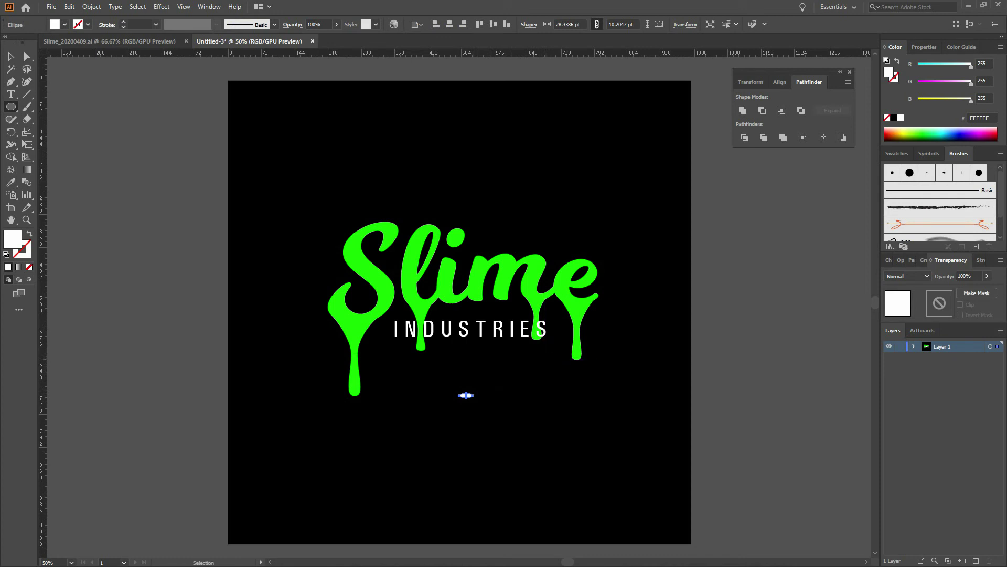
# Set the white ellipse's opacity to 60% in the Transparency settings.
pyautogui.hotkey('ctrl', '+')
pyautogui.hotkey('ctrl', '+')
pyautogui.hotkey('ctrl', '+')
pyautogui.hotkey('ctrl', '+')
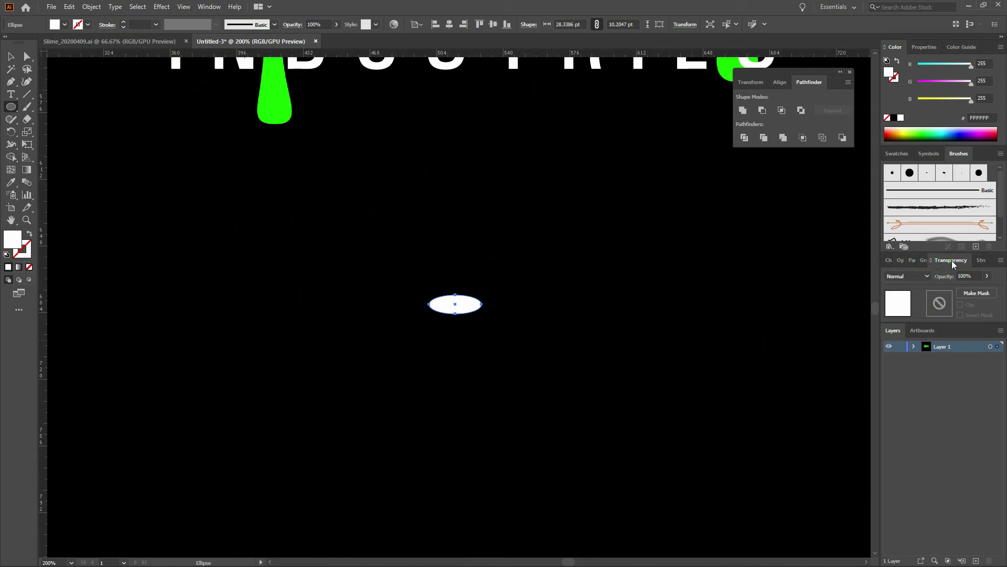
pyautogui.hotkey('shift', 'ctrl', 'F10')
pyautogui.click(209, 6)
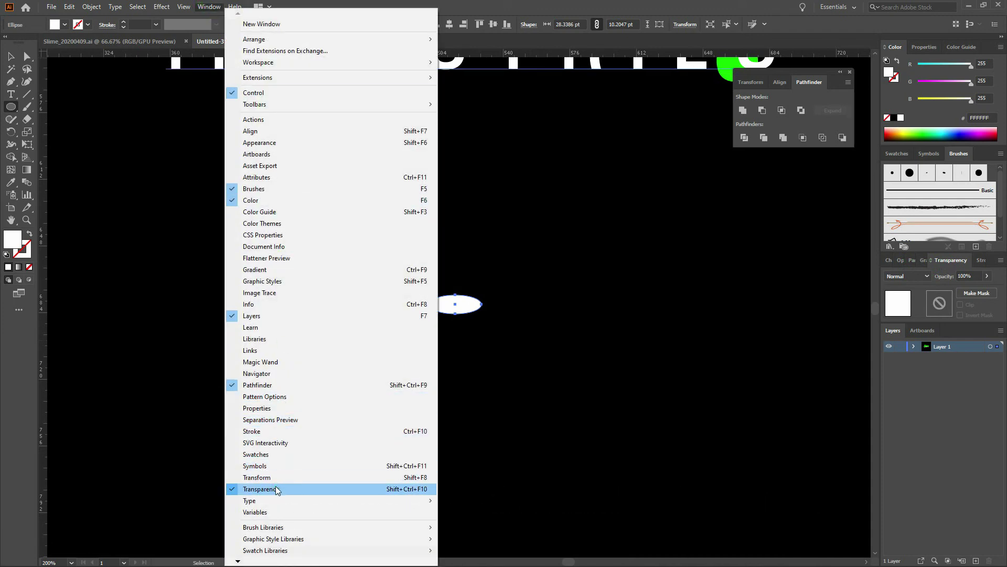
pyautogui.click(576, 21)
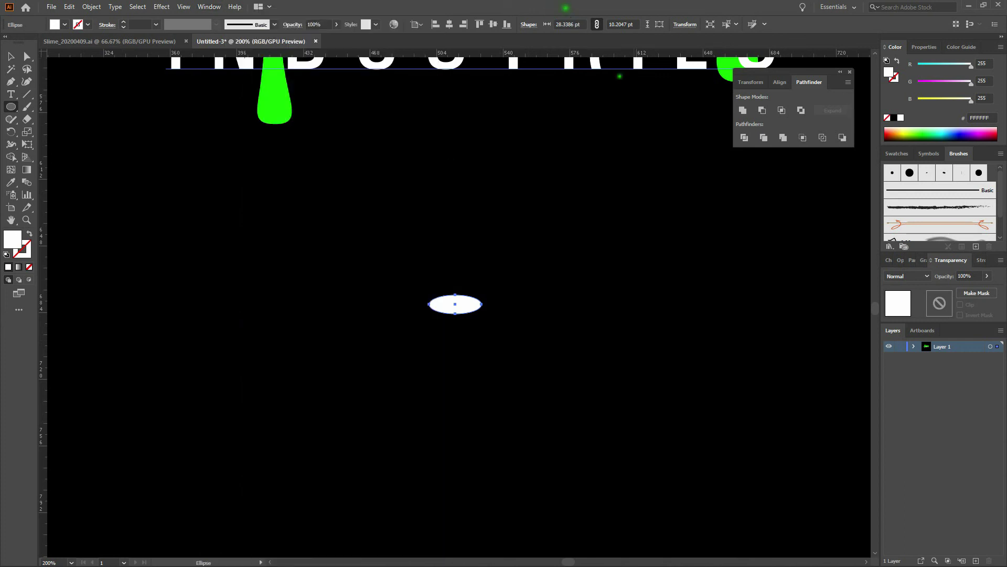
pyautogui.click(977, 276)
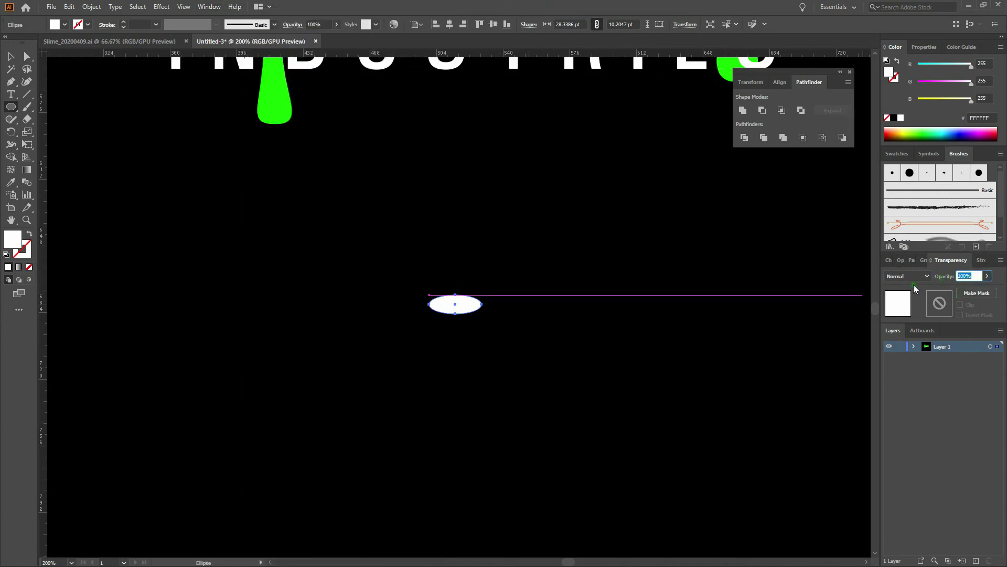
pyautogui.write('60')
pyautogui.press('Return')
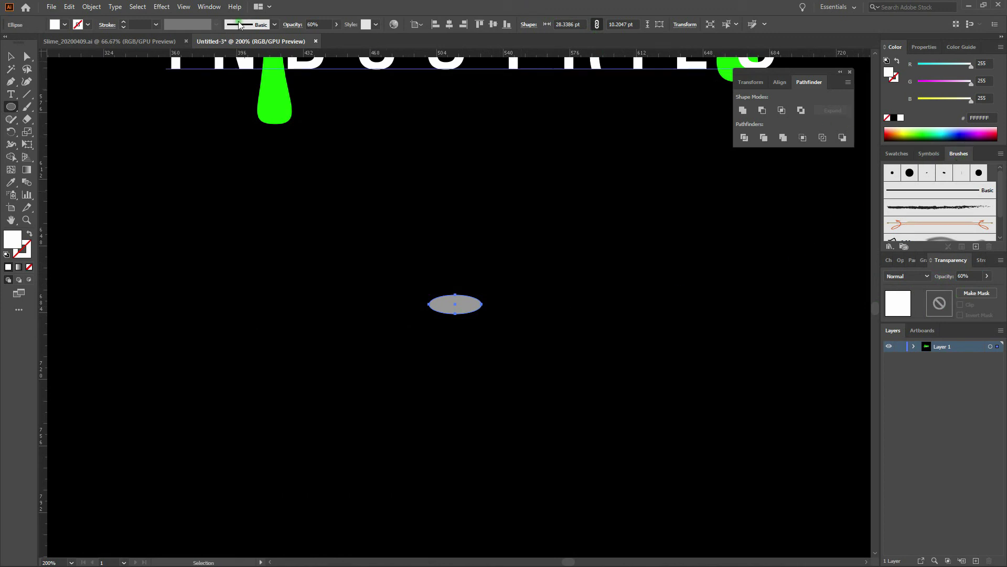
# Create a new art brush named "Highlight" from the selected semi-transparent ellipse, stretched to fit stroke length.
pyautogui.click(210, 6)
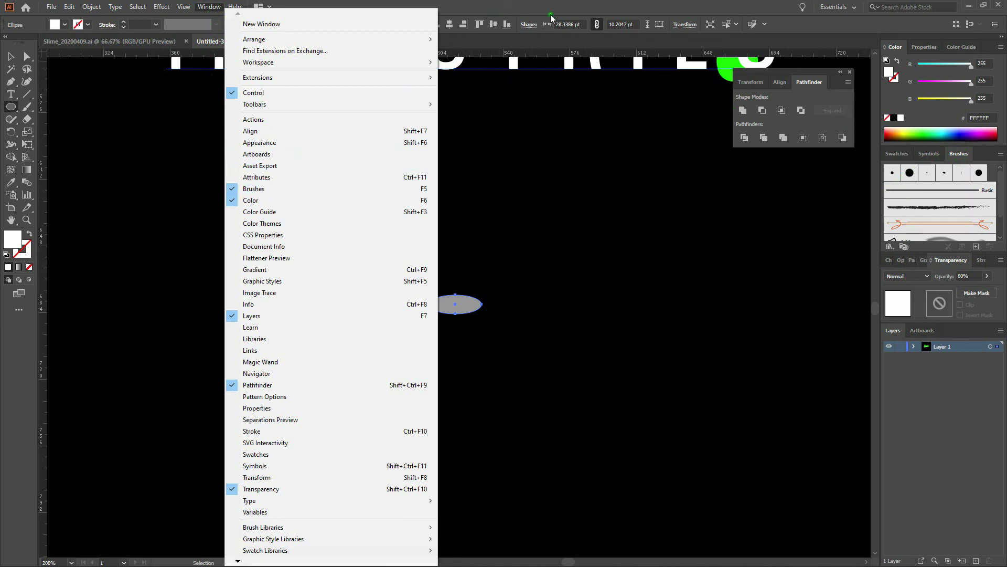
pyautogui.click(671, 13)
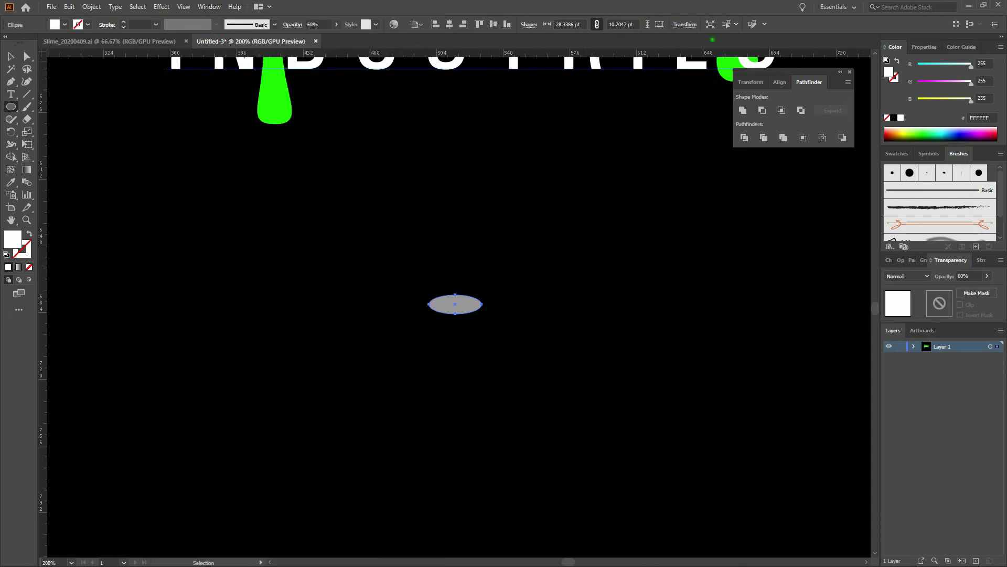
pyautogui.click(1001, 154)
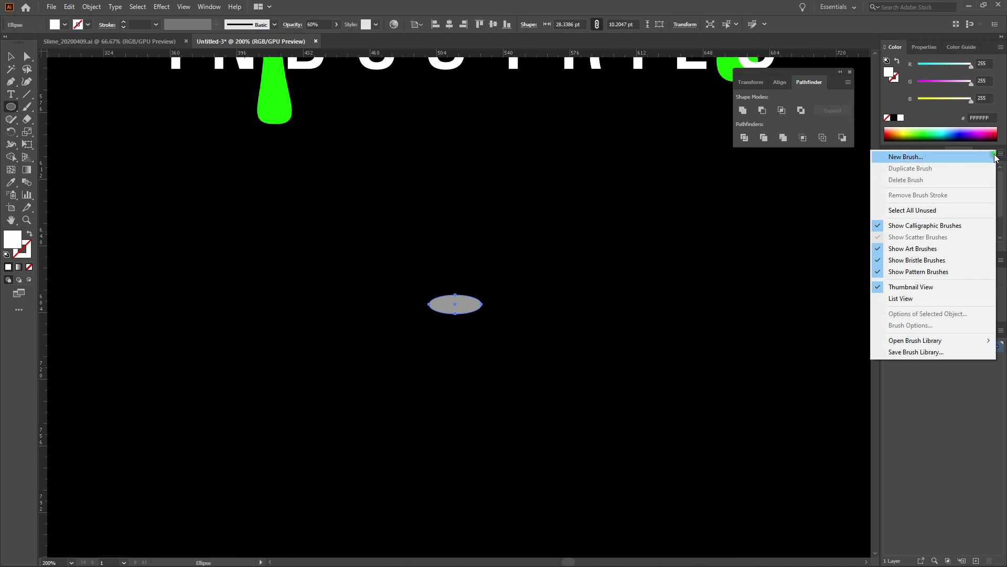
pyautogui.click(972, 156)
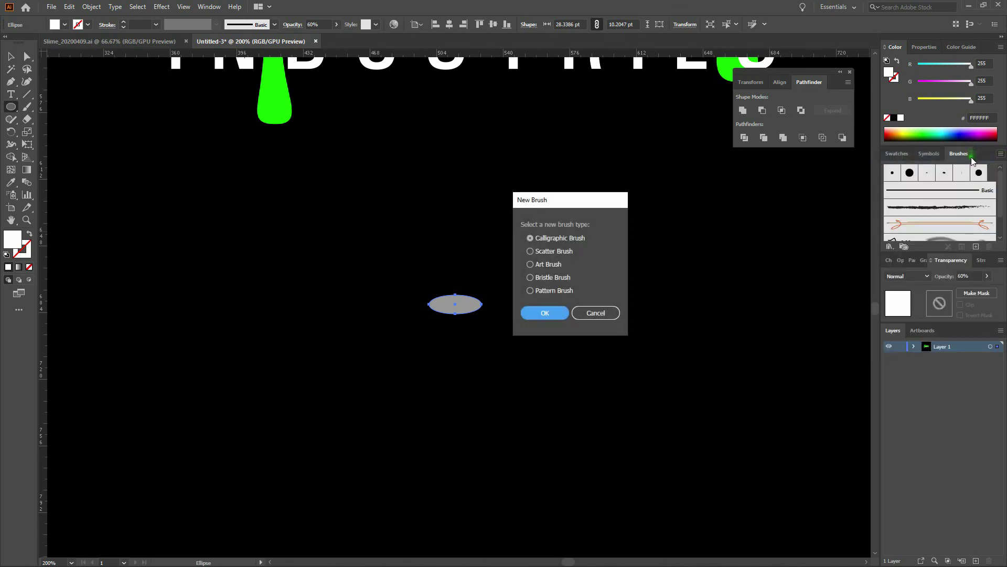
pyautogui.click(550, 265)
pyautogui.click(543, 314)
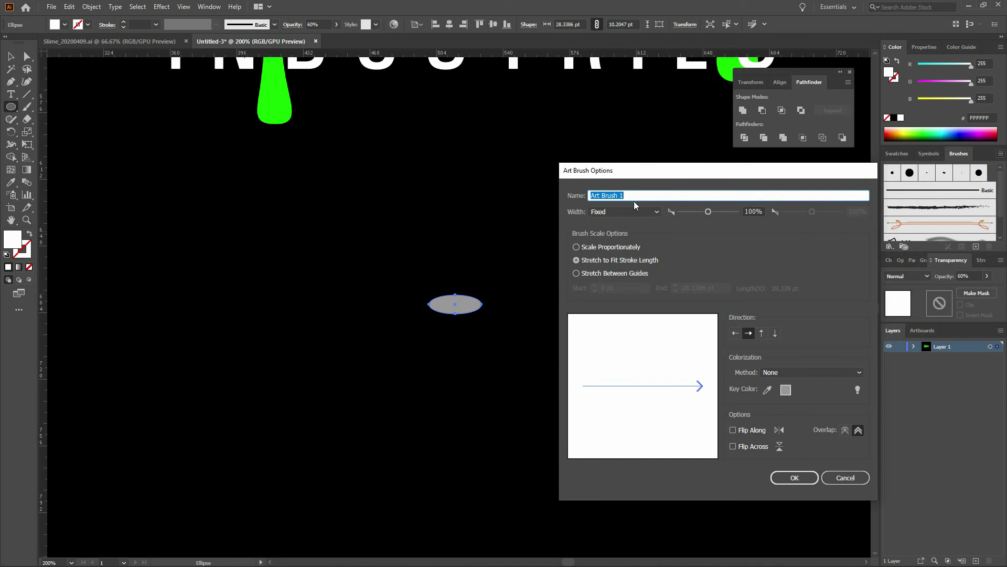
pyautogui.write('Highlight')
pyautogui.click(602, 287)
pyautogui.click(794, 478)
pyautogui.click(971, 155)
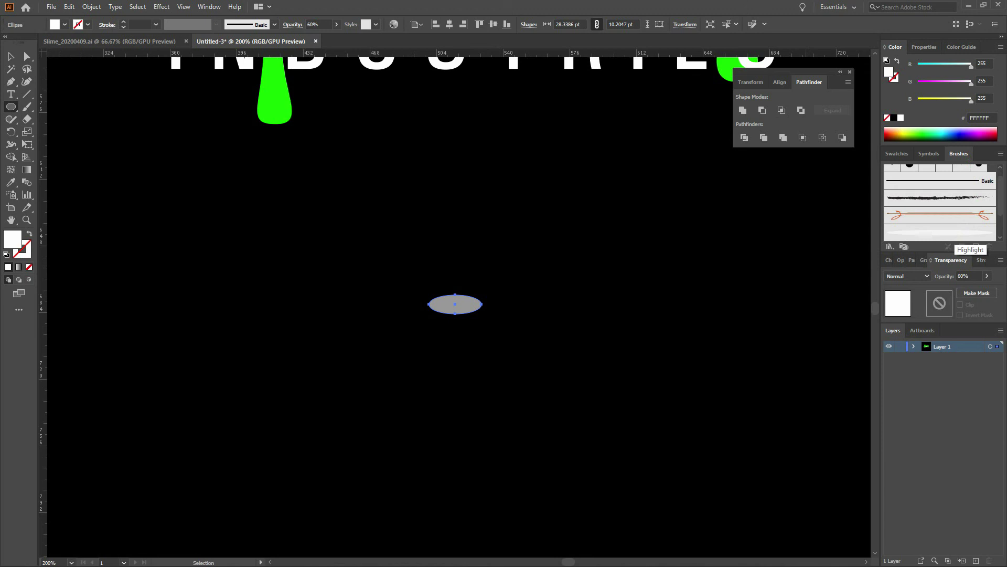
# With the Pen tool, using a white stroke and no fill, draw a curved highlight line inside the lower curl of the "S".
pyautogui.hotkey('ctrl', '0')
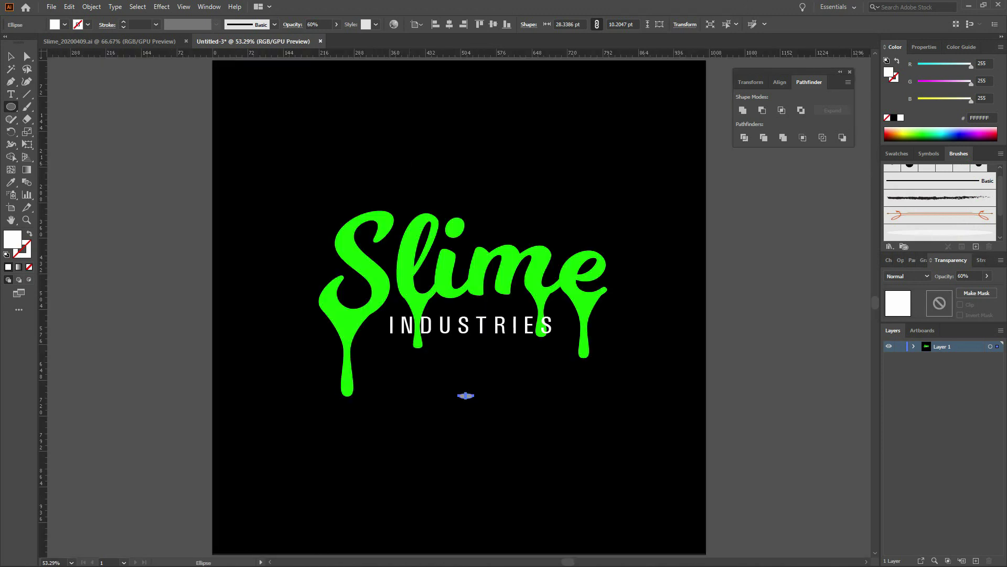
pyautogui.press('p')
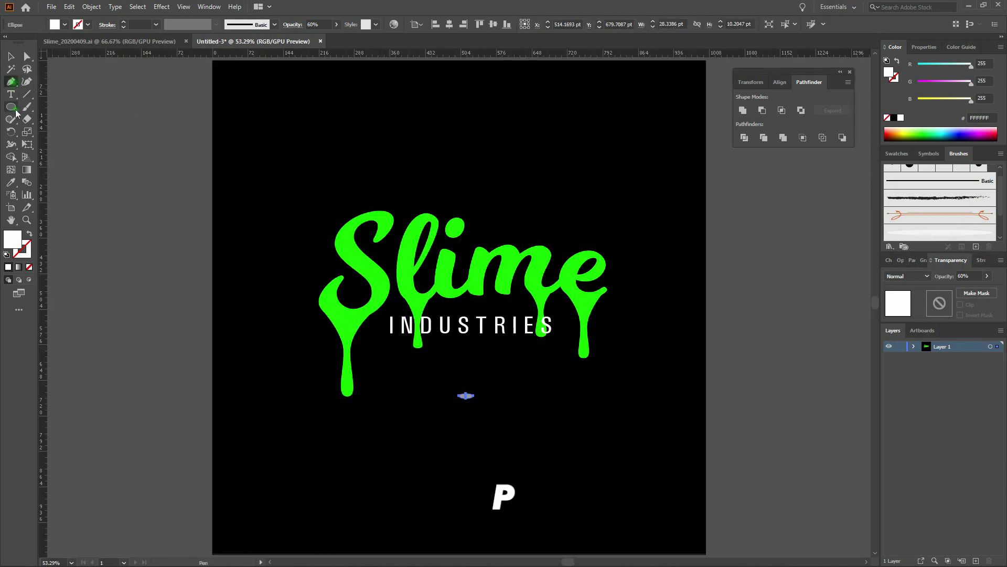
pyautogui.click(29, 234)
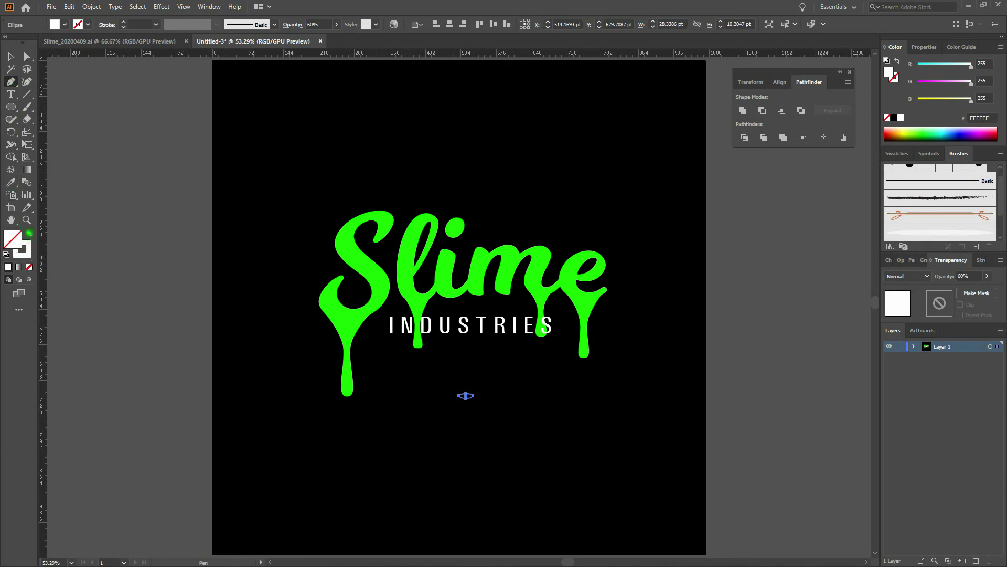
pyautogui.hotkey('ctrl', '+')
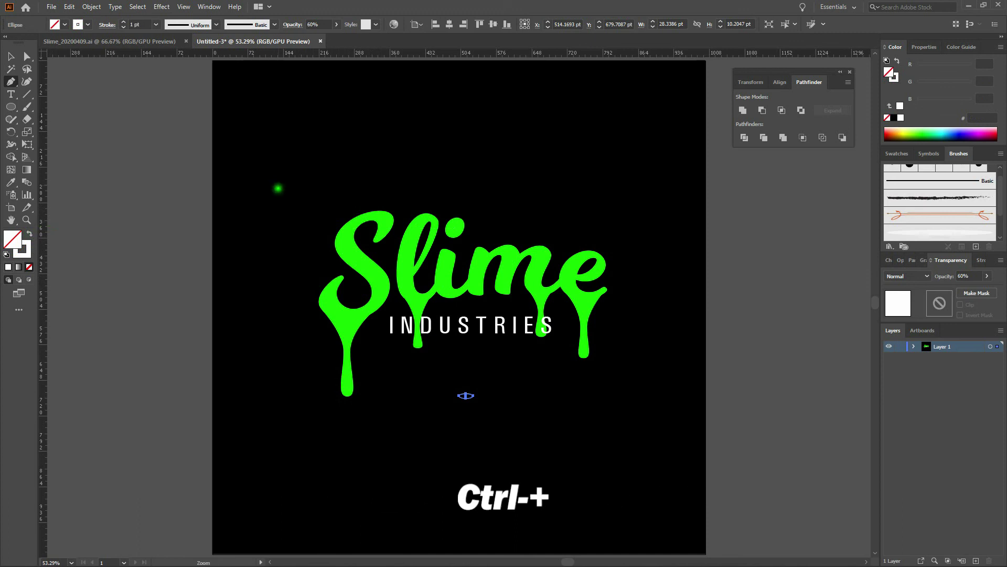
pyautogui.moveTo(503, 400); pyautogui.dragTo(492, 242)
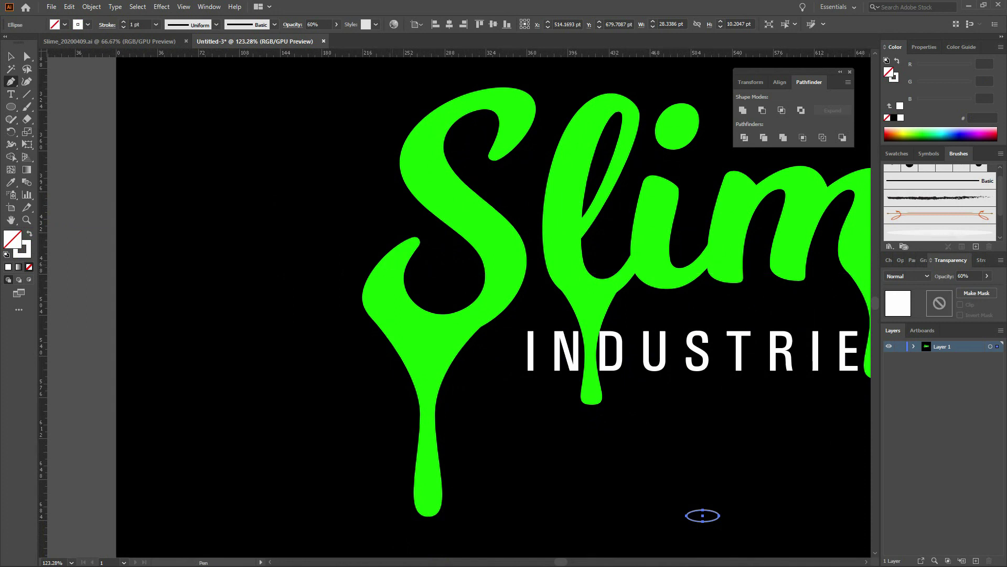
pyautogui.click(392, 265)
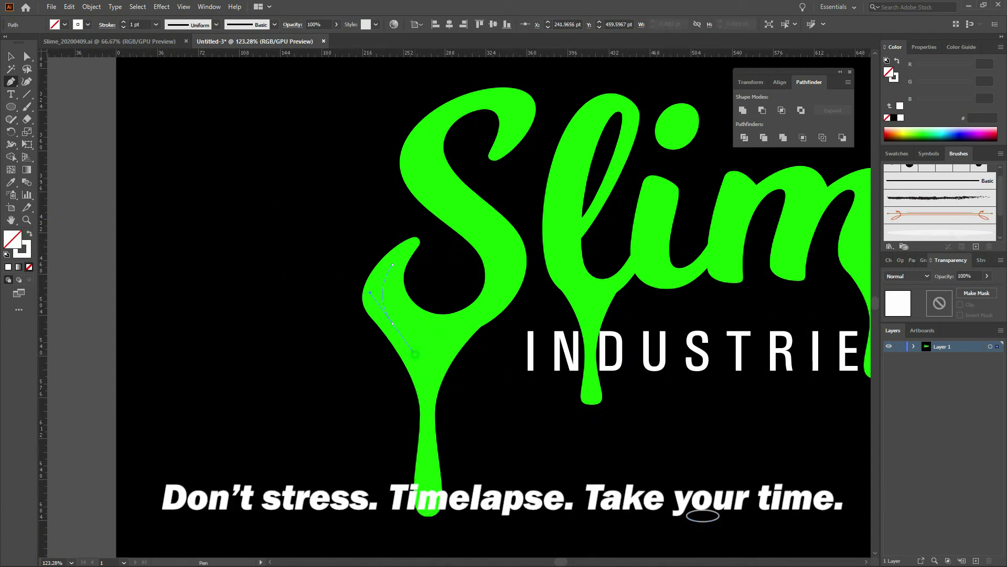
pyautogui.moveTo(392, 322); pyautogui.dragTo(414, 353)
pyautogui.press('Escape')
# Draw curved highlight lines along the upper left bend and the upper right end of the "S".
pyautogui.click(434, 126)
pyautogui.moveTo(427, 185); pyautogui.dragTo(445, 214)
pyautogui.press('Escape')
pyautogui.click(505, 104)
pyautogui.moveTo(510, 138); pyautogui.dragTo(501, 156)
pyautogui.keyDown('ctrl'); pyautogui.click(516, 173); pyautogui.keyUp('ctrl')
# Draw short curved highlight lines in the tips of the drips under the "S" and the "l".
pyautogui.click(427, 488)
pyautogui.moveTo(426, 506); pyautogui.dragTo(431, 515)
pyautogui.keyDown('ctrl'); pyautogui.click(462, 508); pyautogui.keyUp('ctrl')
pyautogui.click(593, 385)
pyautogui.moveTo(589, 394); pyautogui.dragTo(589, 402)
pyautogui.keyDown('ctrl'); pyautogui.click(648, 372); pyautogui.keyUp('ctrl')
# Draw a long highlight line down the left side of the "l" and a short one in the dot of the "i".
pyautogui.keyDown('ctrl'); pyautogui.click(294, 158); pyautogui.keyUp('ctrl')
pyautogui.click(591, 122)
pyautogui.moveTo(557, 231); pyautogui.dragTo(556, 255)
pyautogui.keyDown('ctrl'); pyautogui.click(294, 158); pyautogui.keyUp('ctrl')
pyautogui.click(681, 111)
pyautogui.moveTo(672, 128); pyautogui.dragTo(475, 137)
# Draw curved highlight lines down the stem of the "i" and the three strokes of the "m".
pyautogui.click(586, 166)
pyautogui.moveTo(567, 237); pyautogui.dragTo(570, 263)
pyautogui.keyDown('ctrl'); pyautogui.click(604, 273); pyautogui.keyUp('ctrl')
pyautogui.click(653, 169)
pyautogui.moveTo(638, 236); pyautogui.dragTo(647, 246)
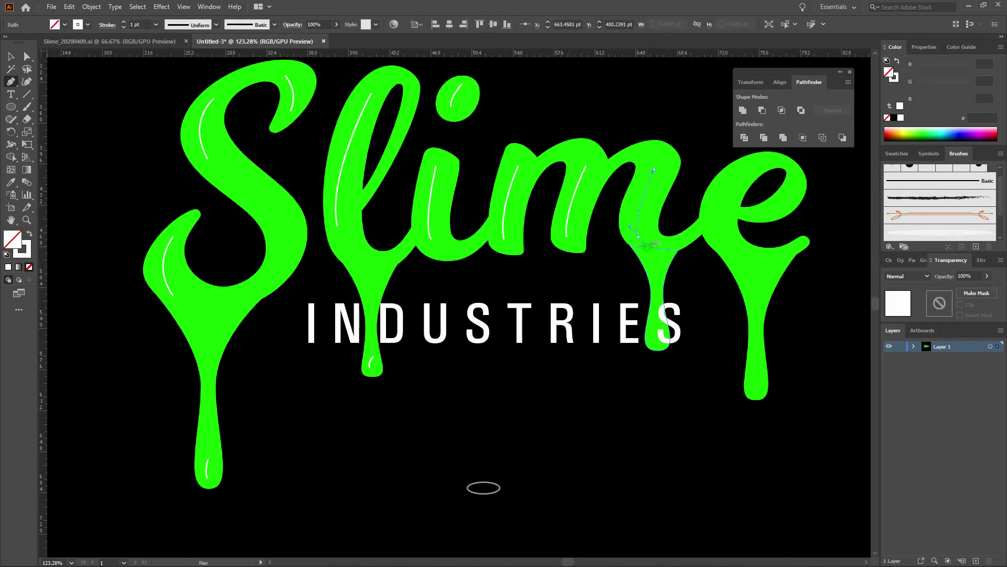
pyautogui.keyDown('ctrl'); pyautogui.click(708, 273); pyautogui.keyUp('ctrl')
# Draw curved highlight lines along the left side of the "e" and the lower right of its bowl.
pyautogui.moveTo(711, 274); pyautogui.dragTo(603, 309)
pyautogui.click(629, 210)
pyautogui.moveTo(611, 269); pyautogui.dragTo(617, 285)
pyautogui.keyDown('ctrl'); pyautogui.click(651, 291); pyautogui.keyUp('ctrl')
pyautogui.keyDown('ctrl'); pyautogui.click(609, 249); pyautogui.keyUp('ctrl')
pyautogui.click(682, 226)
pyautogui.moveTo(664, 249); pyautogui.dragTo(652, 253)
pyautogui.keyDown('ctrl'); pyautogui.click(727, 266); pyautogui.keyUp('ctrl')
# Draw short highlight lines in the tips of the drips under the "e" and the "m", and delete the leftover ellipse.
pyautogui.click(648, 412)
pyautogui.moveTo(648, 428); pyautogui.dragTo(653, 433)
pyautogui.keyDown('ctrl'); pyautogui.click(575, 420); pyautogui.keyUp('ctrl')
pyautogui.keyDown('ctrl'); pyautogui.click(375, 528); pyautogui.keyUp('ctrl')
pyautogui.press('Delete')
pyautogui.click(545, 362)
pyautogui.keyDown('ctrl'); pyautogui.click(563, 476); pyautogui.keyUp('ctrl')
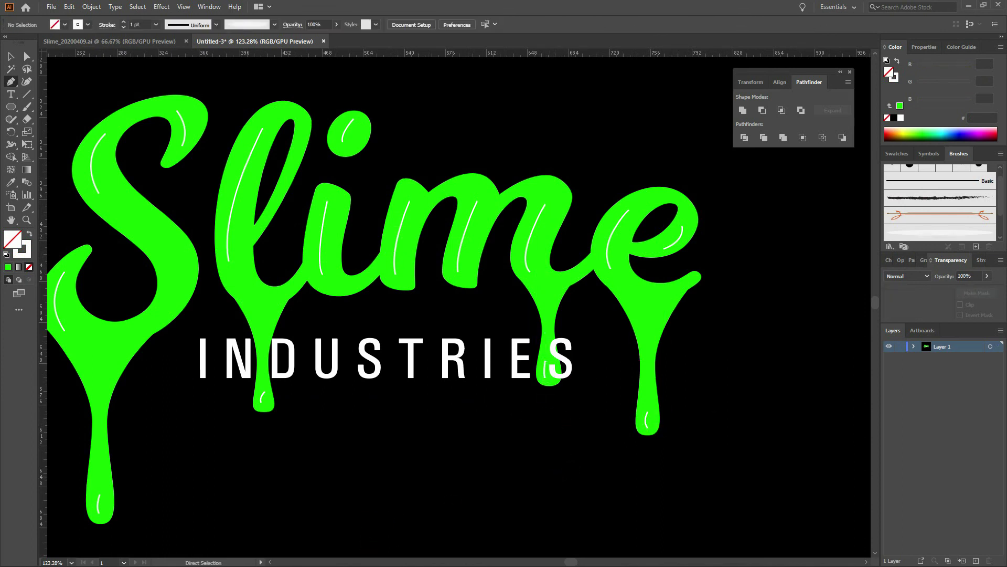
# Select only the highlight lines, leaving out the letters, drips and "INDUSTRIES" text, and apply the Highlight art brush to them.
pyautogui.hotkey('ctrl', '0')
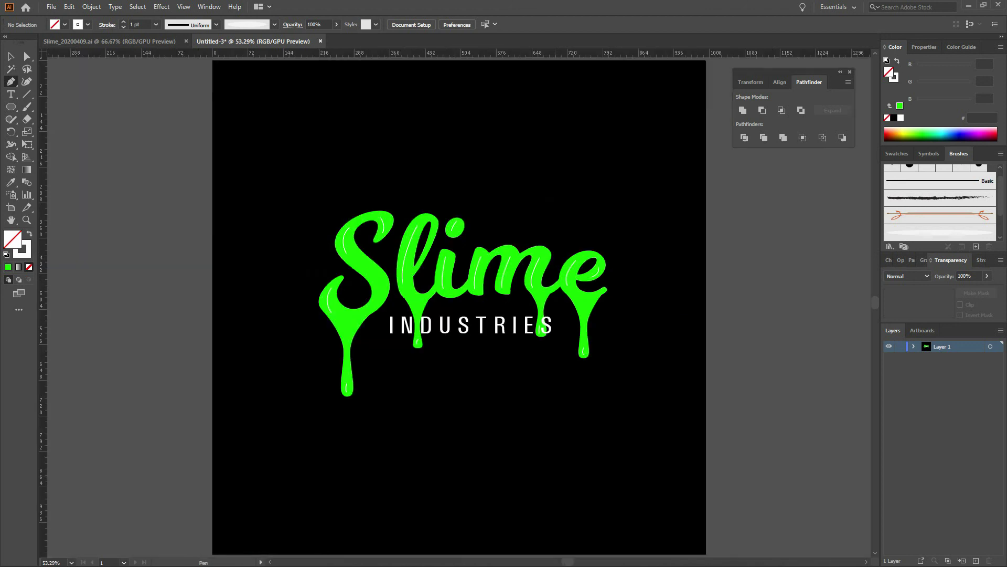
pyautogui.press('v')
pyautogui.moveTo(268, 174); pyautogui.dragTo(665, 413)
pyautogui.keyDown('shift'); pyautogui.click(661, 410); pyautogui.keyUp('shift')
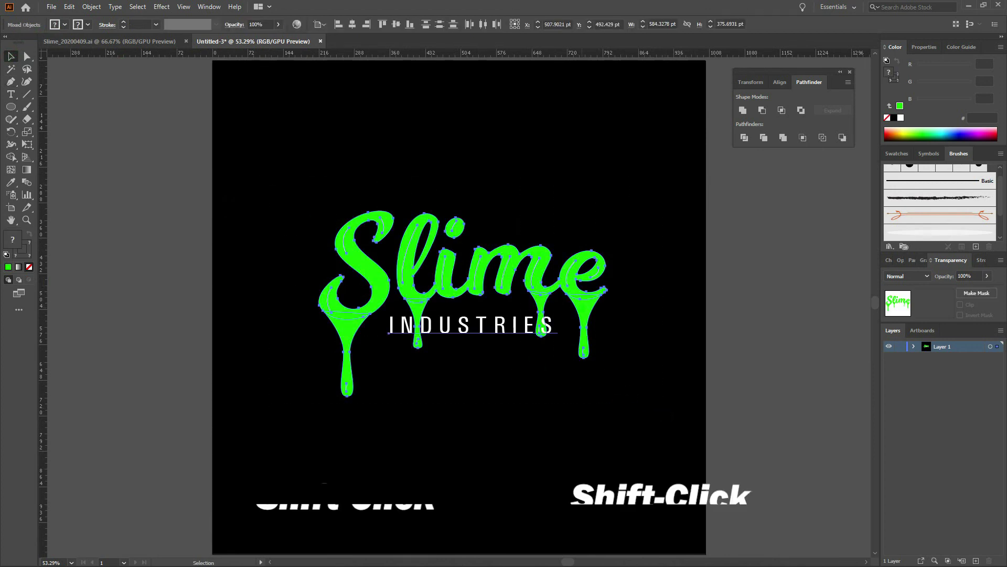
pyautogui.keyDown('shift'); pyautogui.click(555, 292); pyautogui.keyUp('shift')
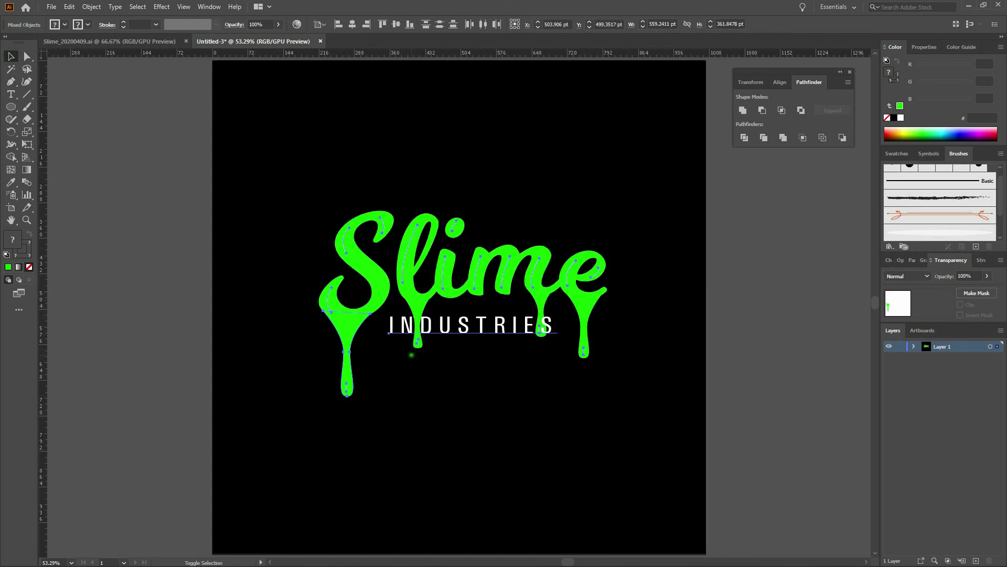
pyautogui.keyDown('shift'); pyautogui.click(457, 331); pyautogui.keyUp('shift')
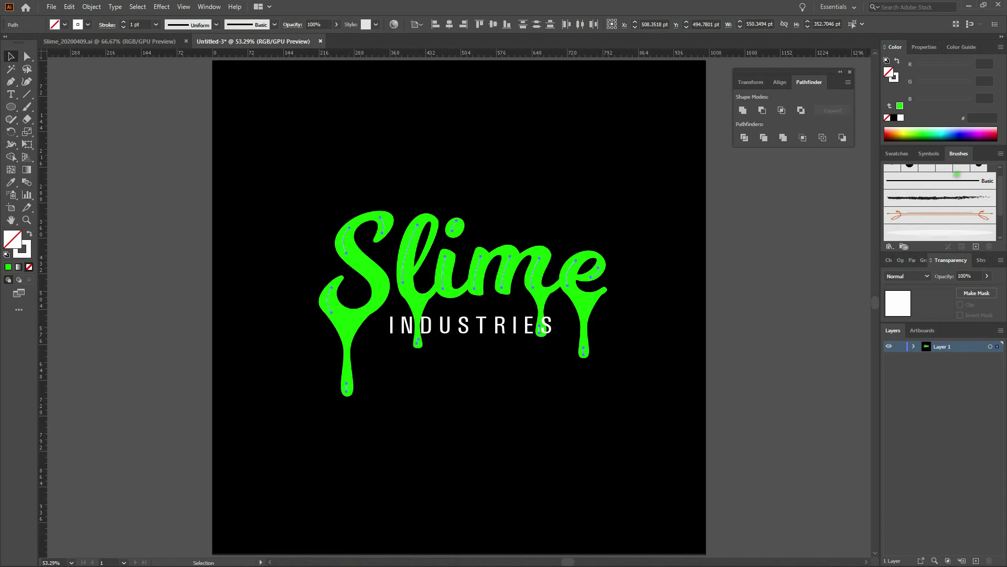
pyautogui.click(952, 229)
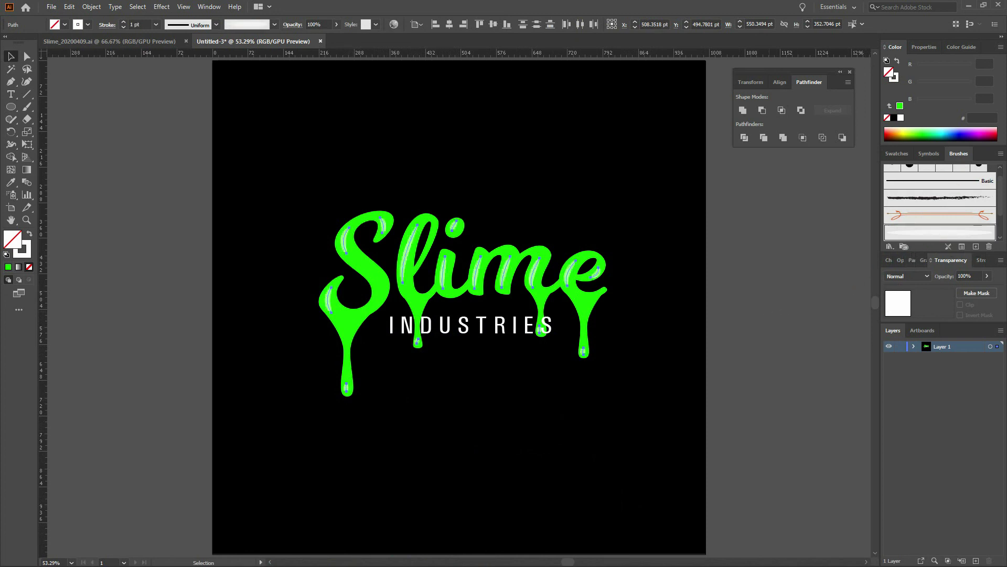
pyautogui.click(769, 312)
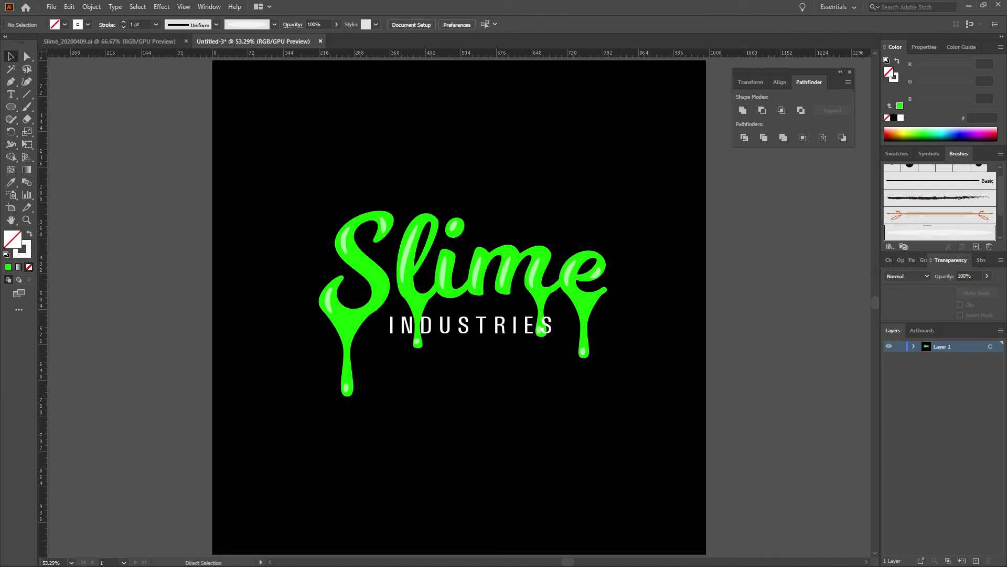
# Group the lettering, drips, highlights and "INDUSTRIES" text into one object and deselect it.
pyautogui.press('v')
pyautogui.moveTo(258, 170); pyautogui.dragTo(673, 424)
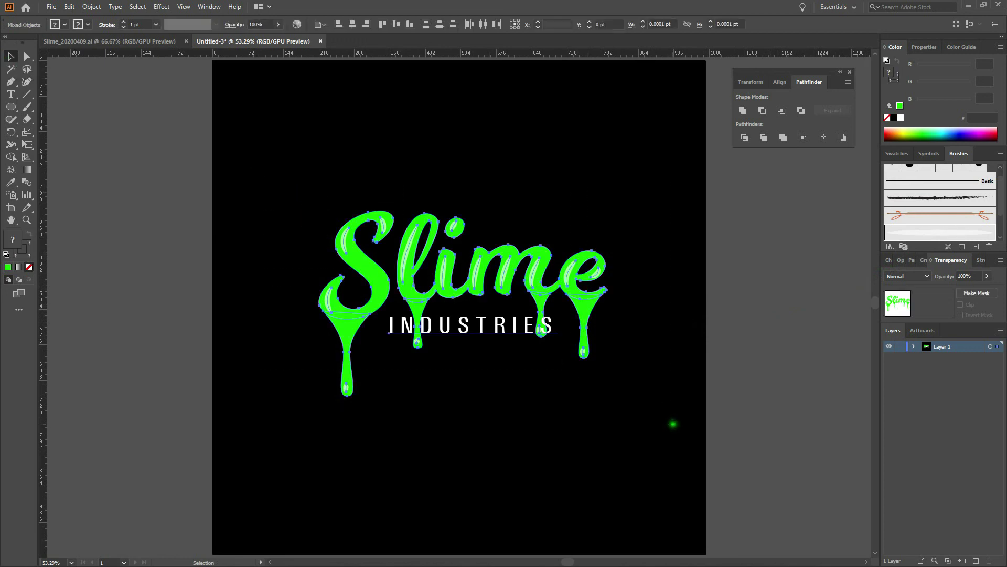
pyautogui.hotkey('ctrl', 'g')
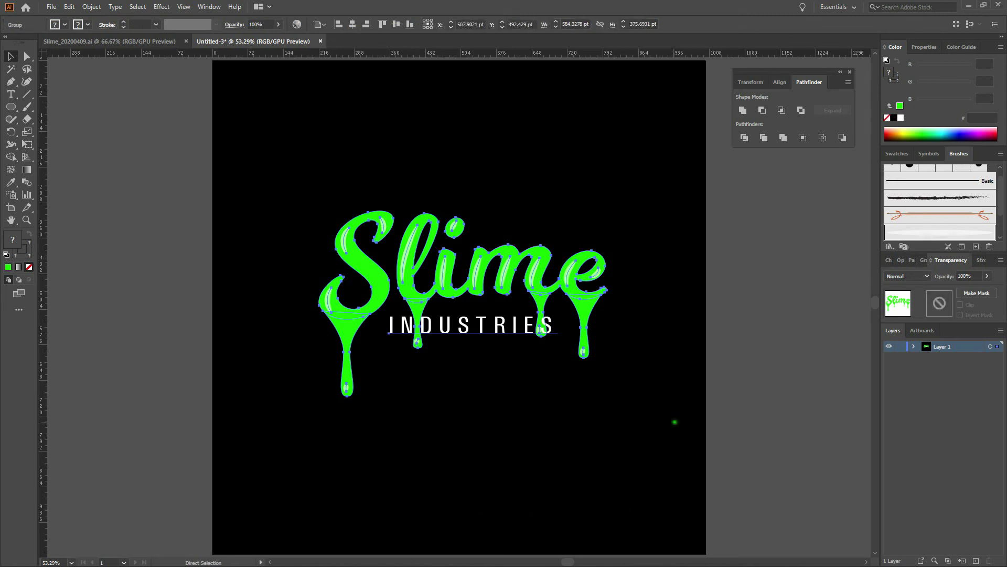
pyautogui.click(765, 400)
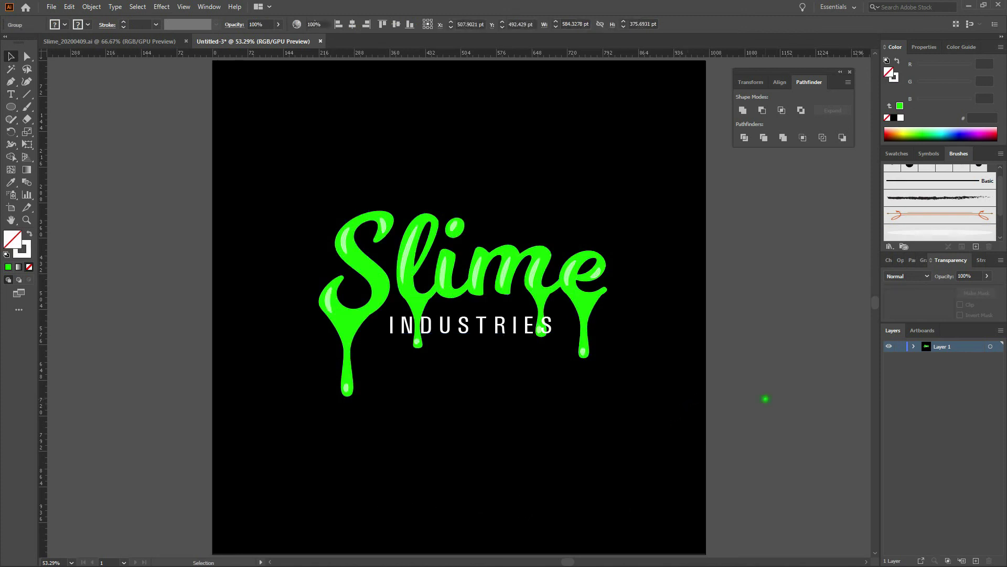